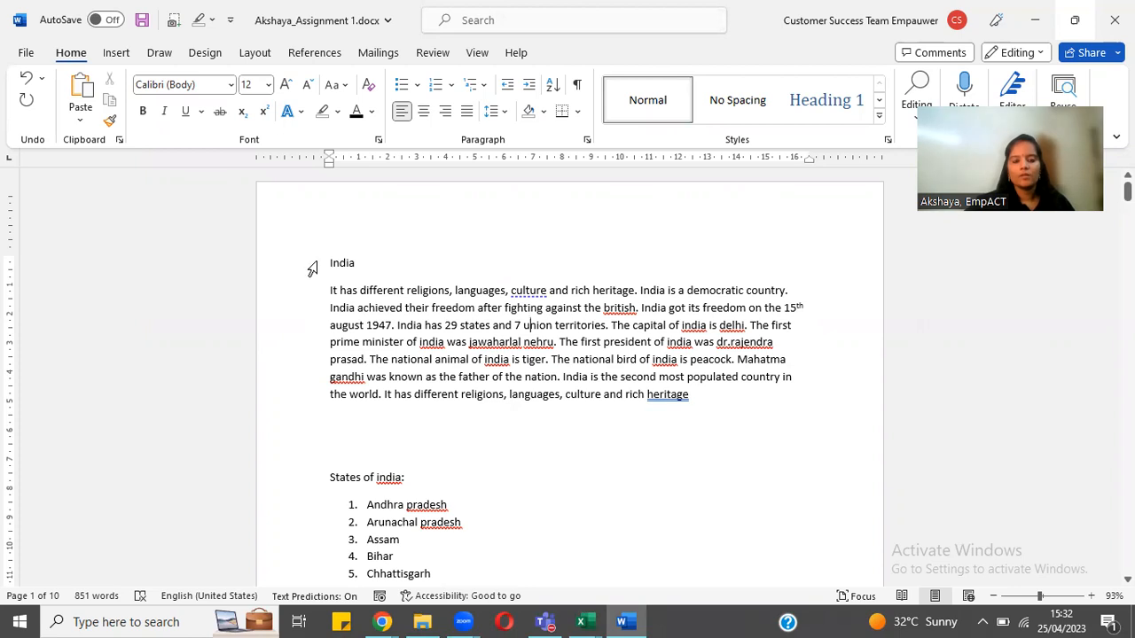
- Cut the paragraph's first line, from "It has different religions" to "democratic country.", and paste it on the blank line below the paragraph
left_click_drag(328, 263, 701, 394)
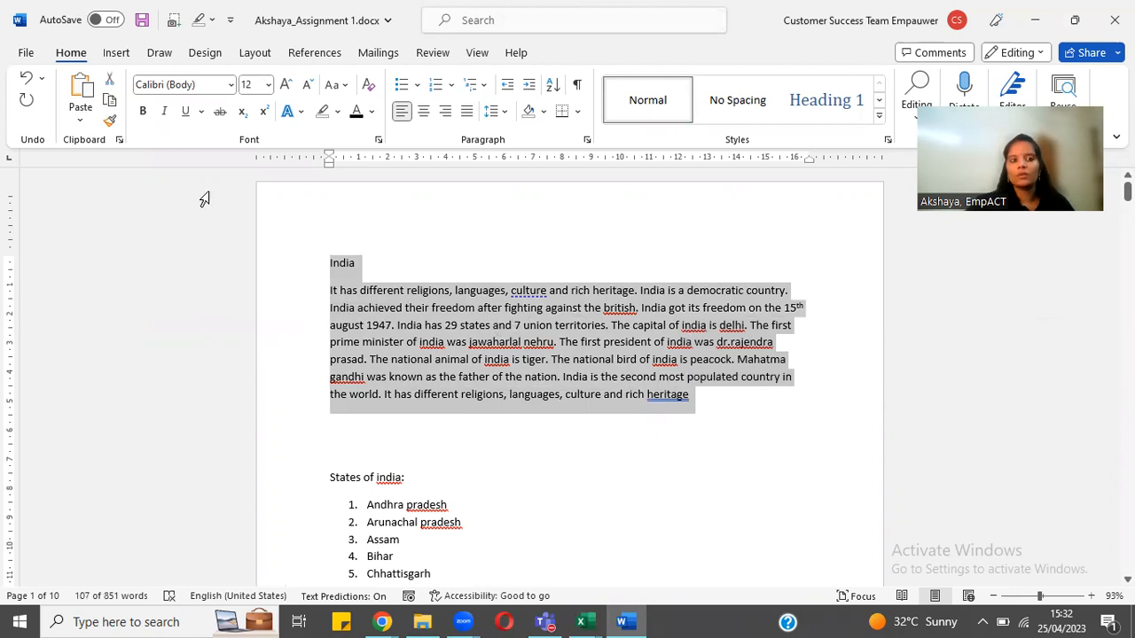
left_click(413, 416)
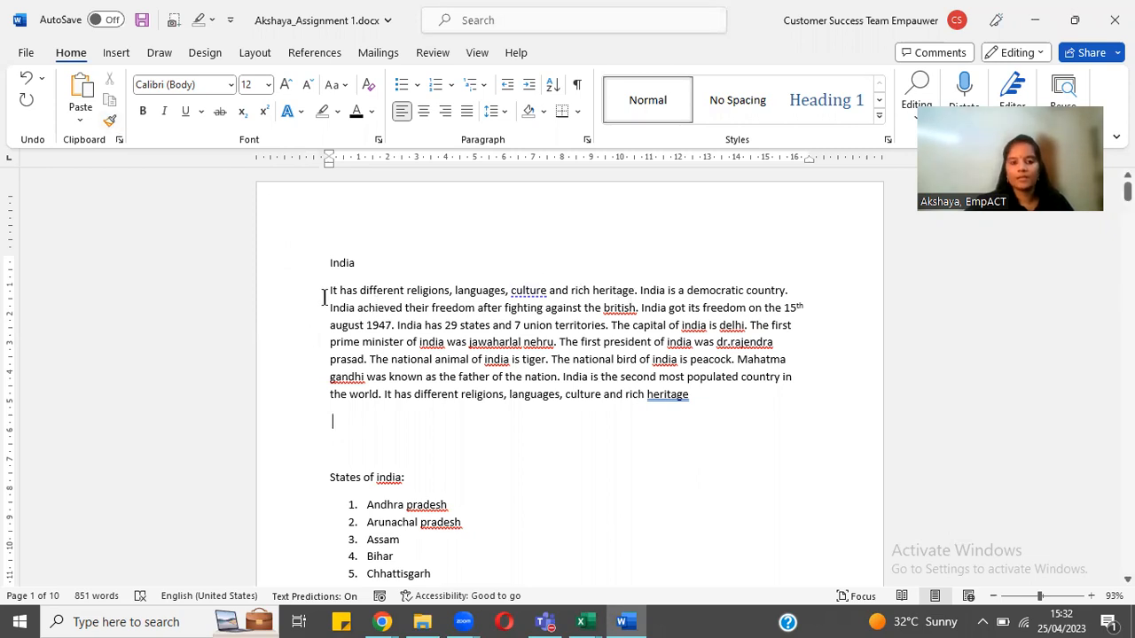
left_click_drag(326, 290, 792, 298)
key("ctrl+c")
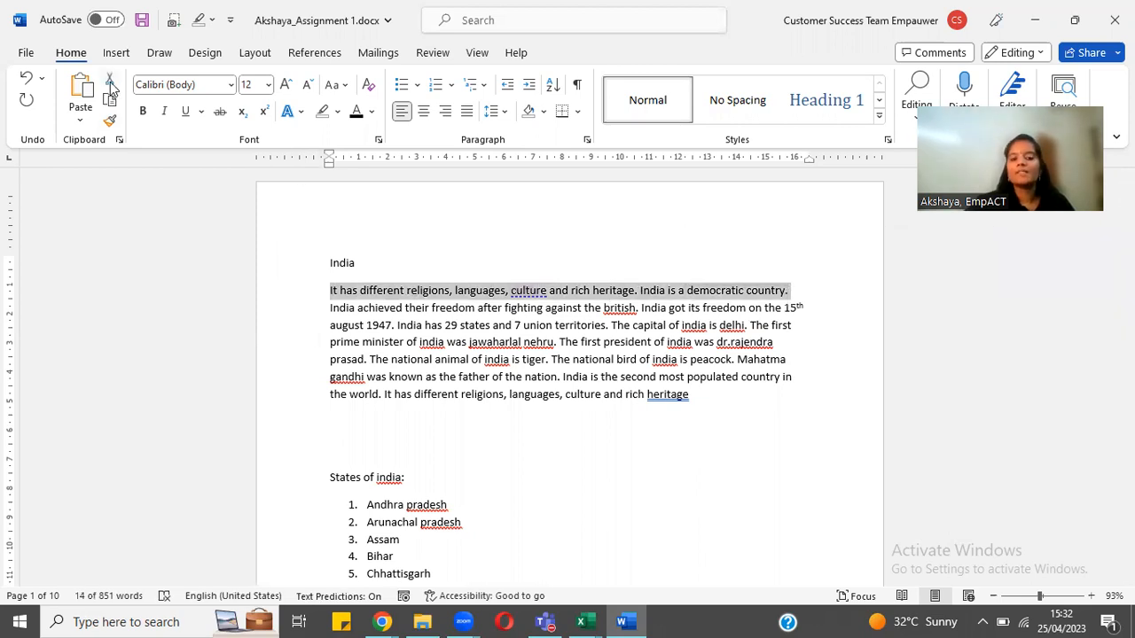
left_click(110, 84)
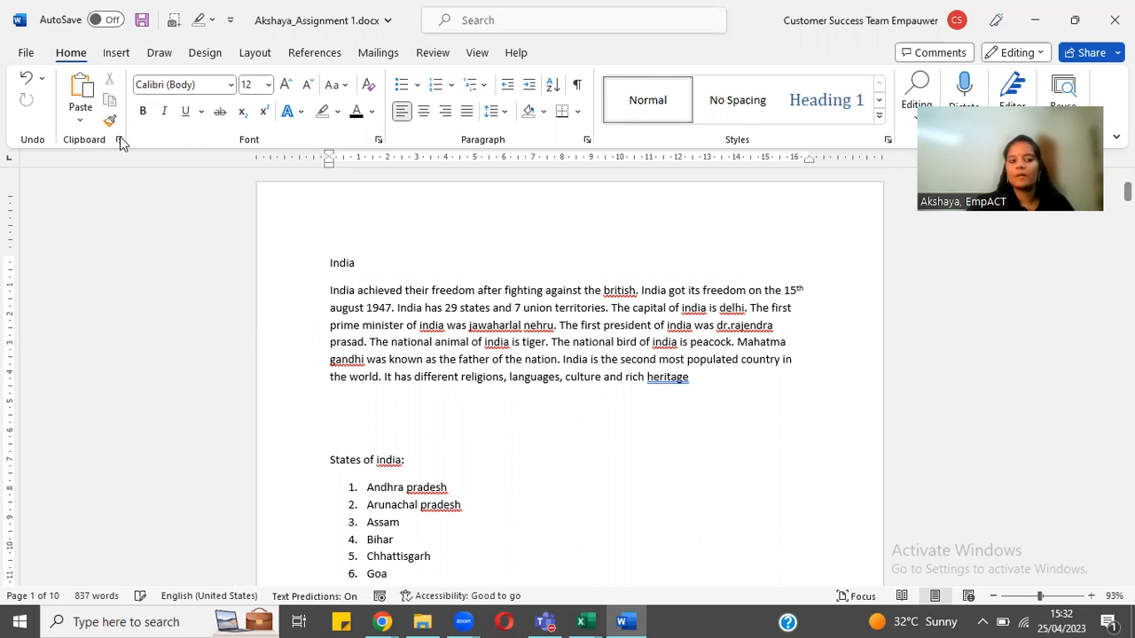
left_click(81, 84)
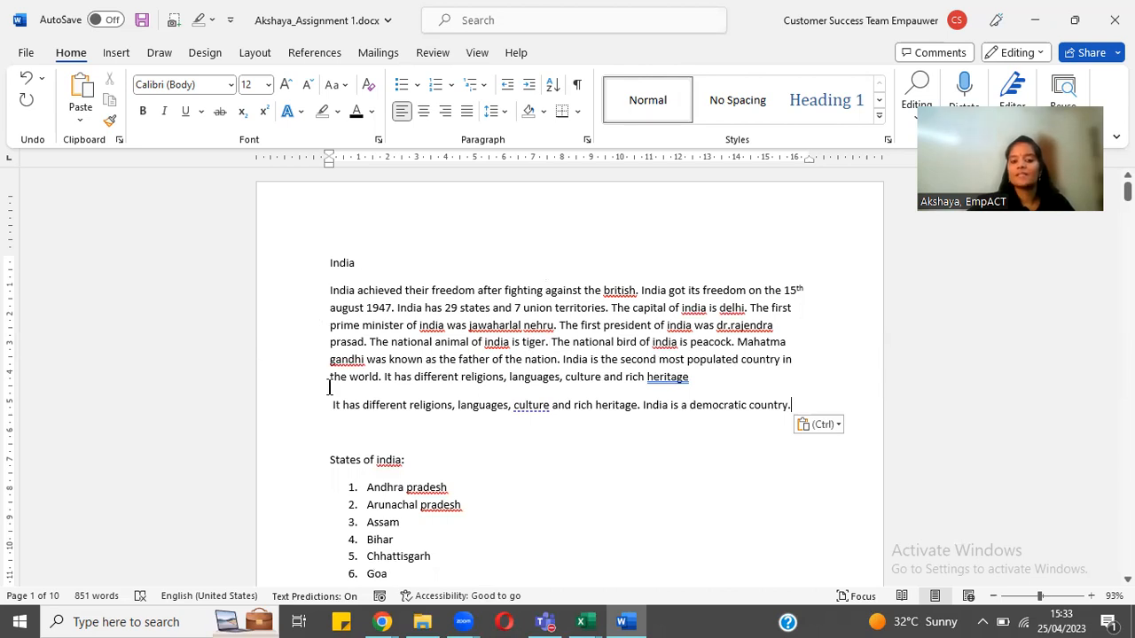
- Copy the paragraph's last sentence, "It has different religions, languages, culture and rich heritage", onto the blank line above "States of india:"
mouse_move(381, 376)
left_mouse_down()
mouse_move(700, 379)
mouse_move(330, 359)
mouse_move(384, 379)
left_mouse_up()
left_click(698, 379)
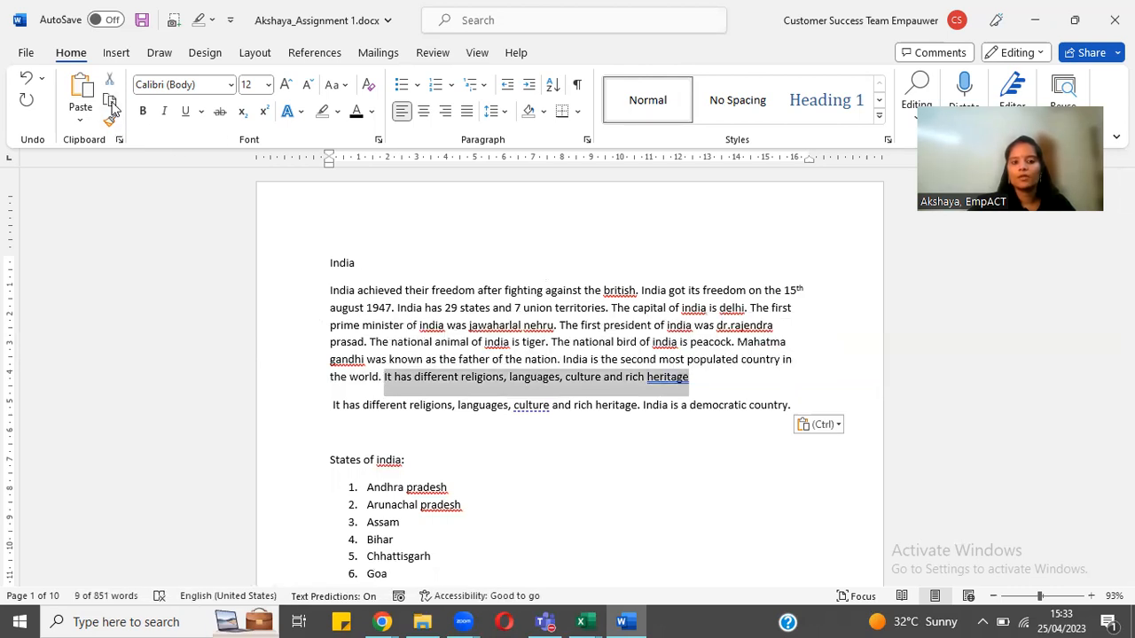
left_click(112, 105)
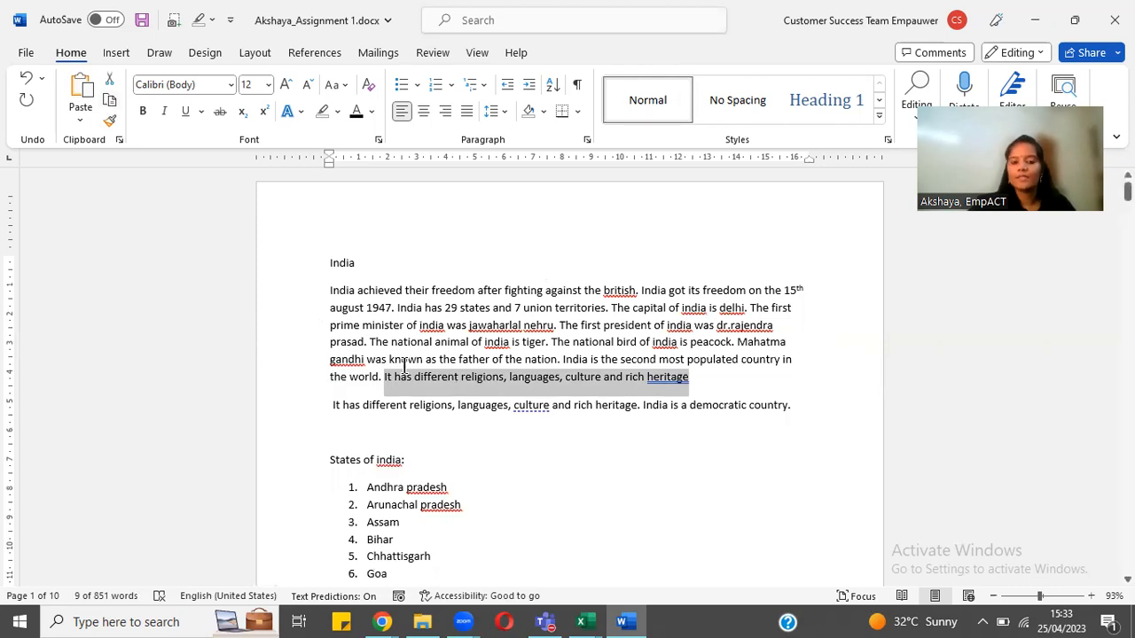
left_click(361, 435)
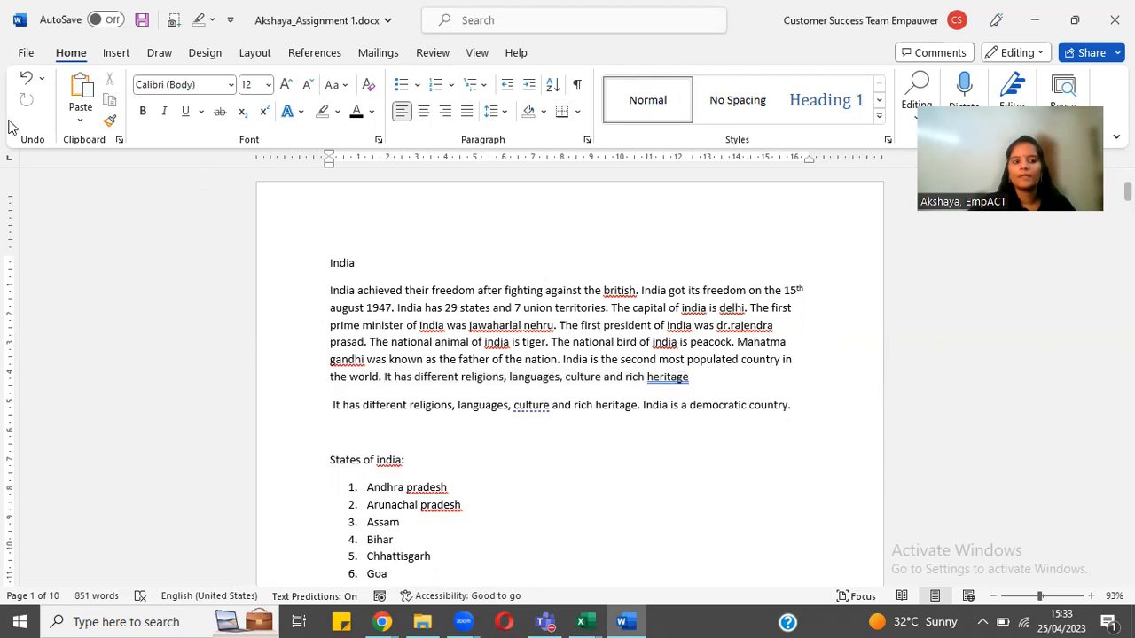
left_click(80, 90)
left_click_drag(393, 379, 561, 382)
left_click_drag(370, 433, 536, 453)
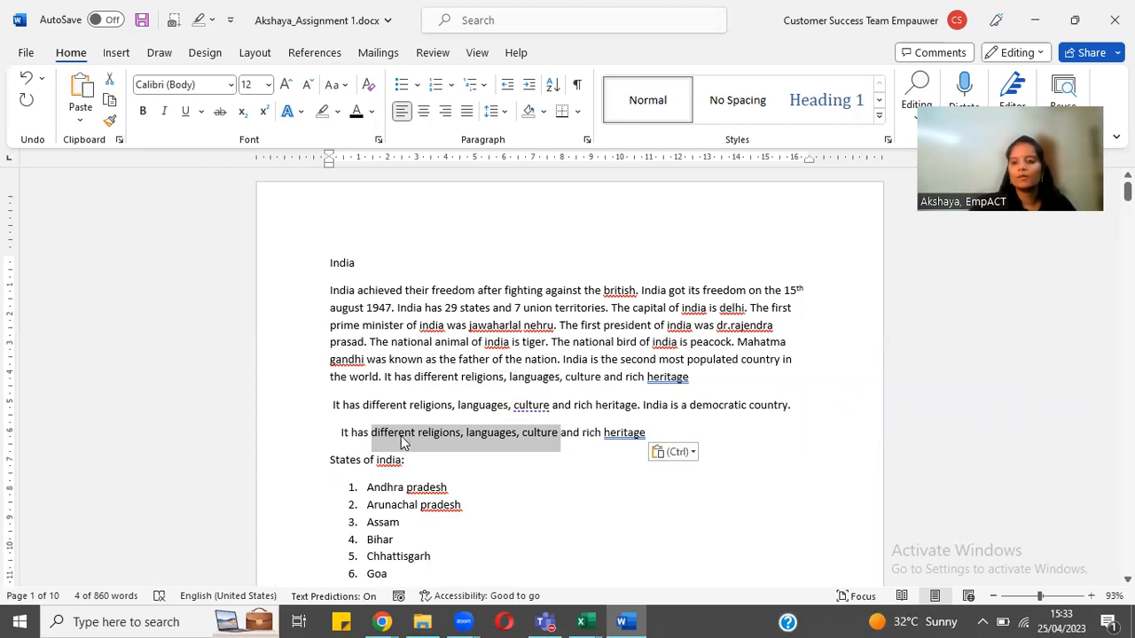
left_click_drag(330, 404, 408, 404)
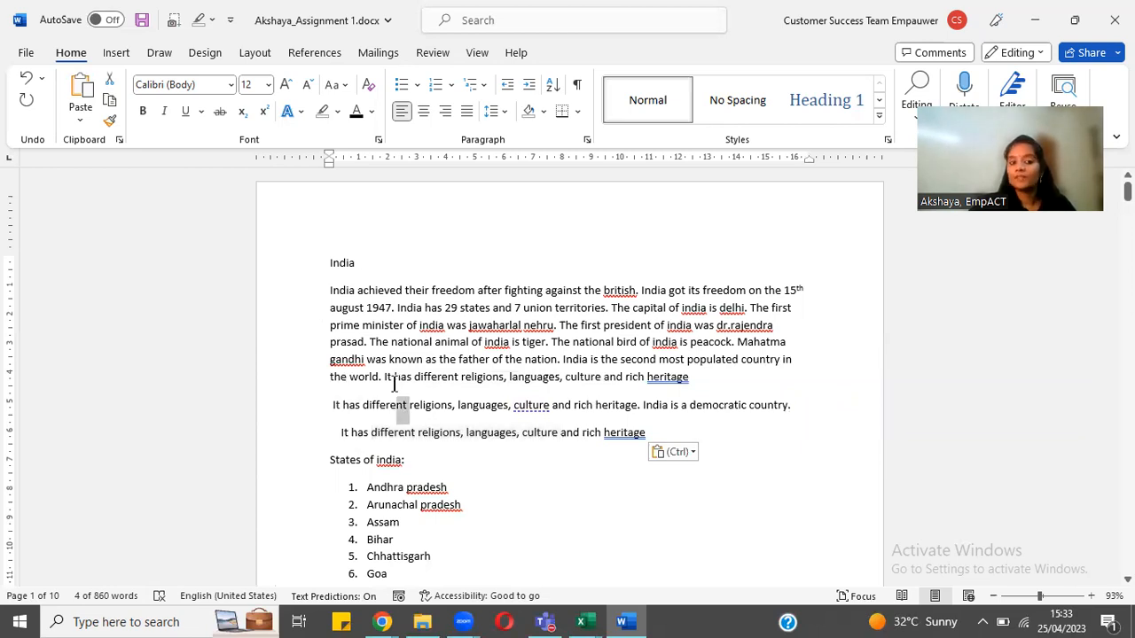
left_click(376, 330)
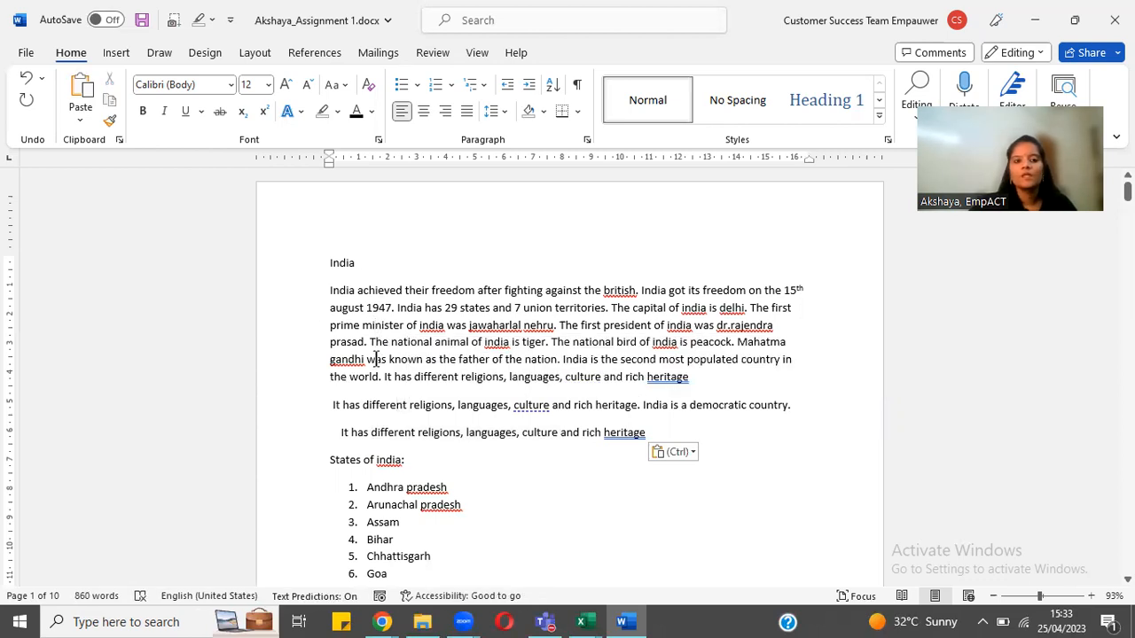
- Change the font of the main paragraph under the India heading to Times New Roman
left_click(231, 84)
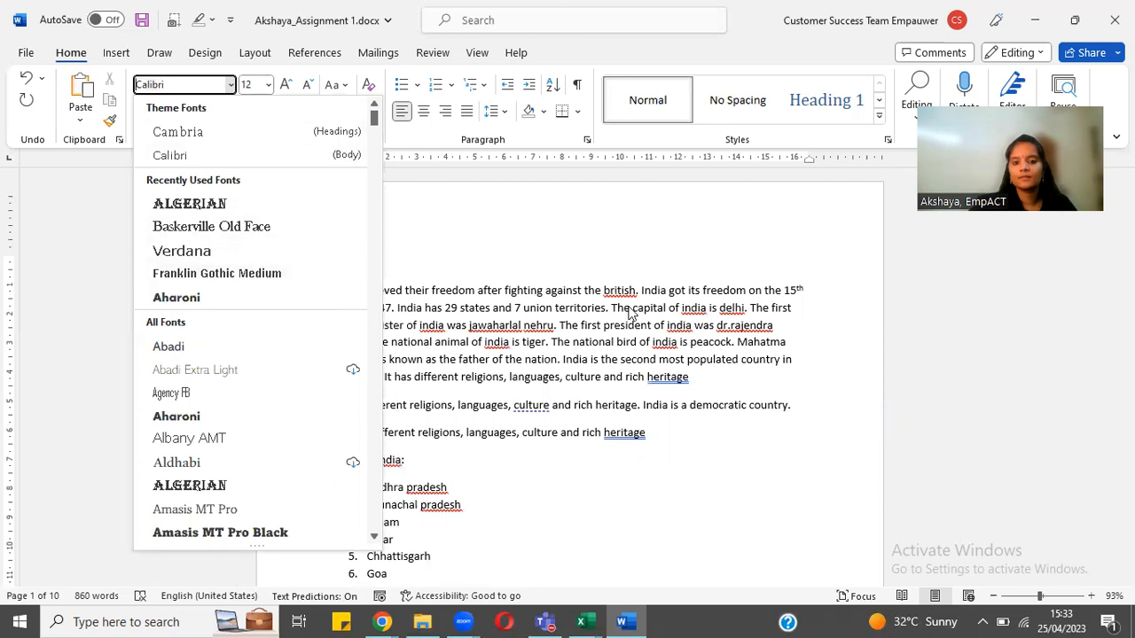
left_click(627, 312)
left_click_drag(329, 287, 712, 375)
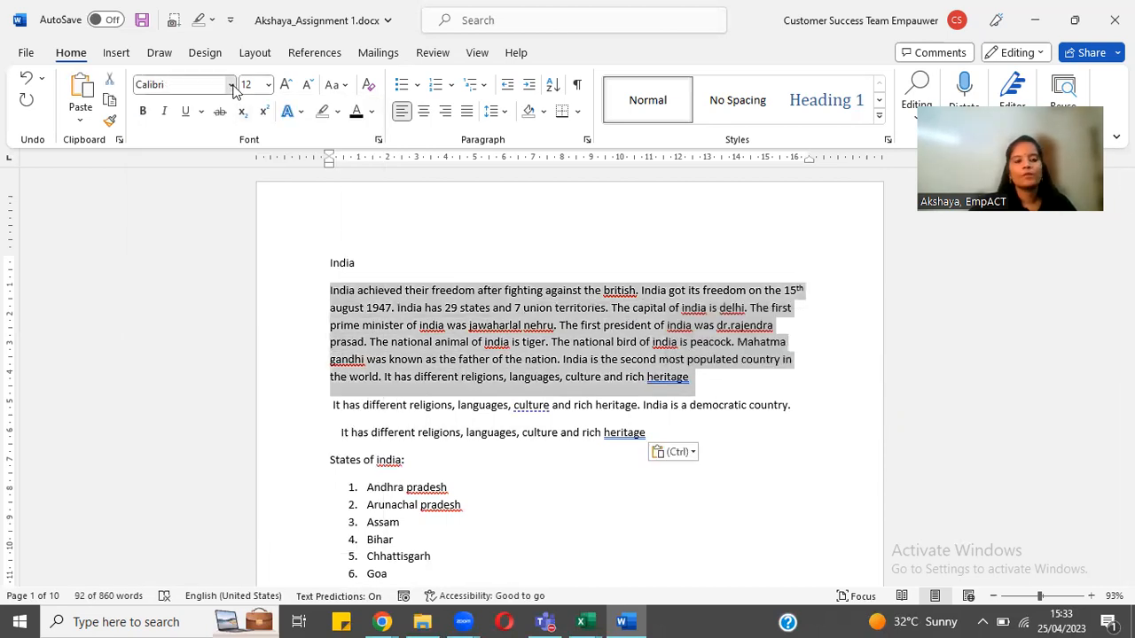
left_click(231, 84)
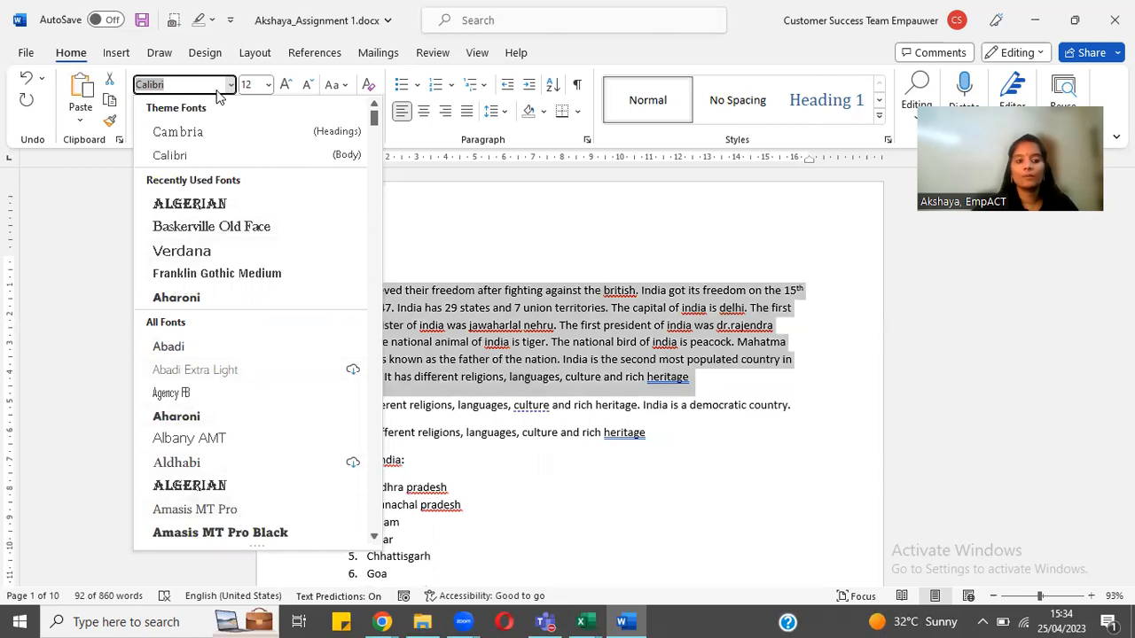
type("Times New Roman")
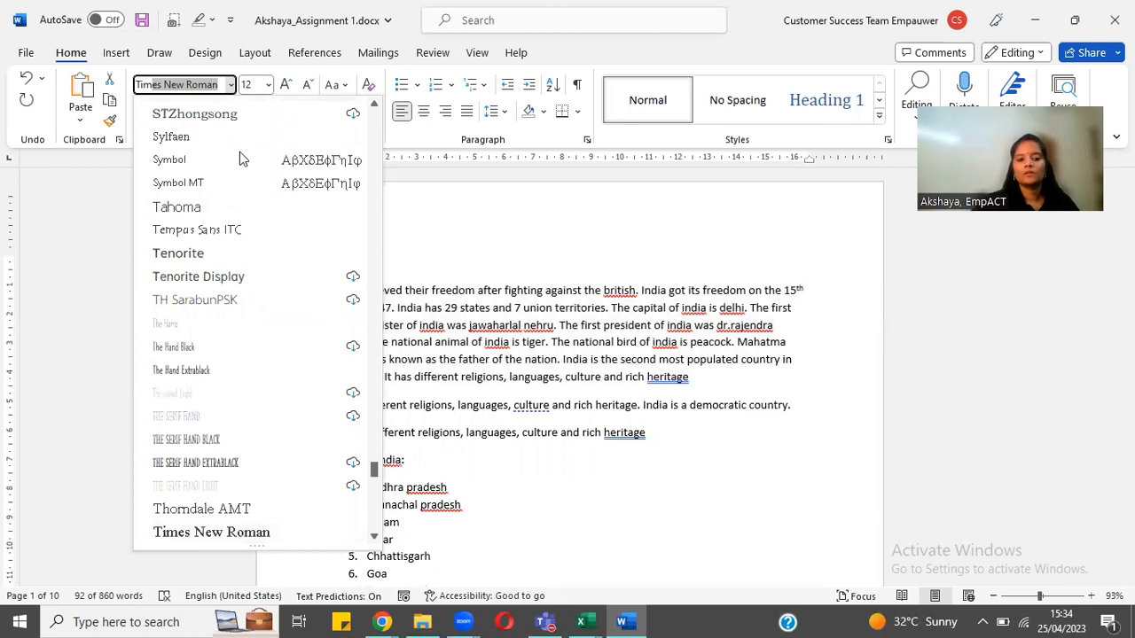
left_click(177, 536)
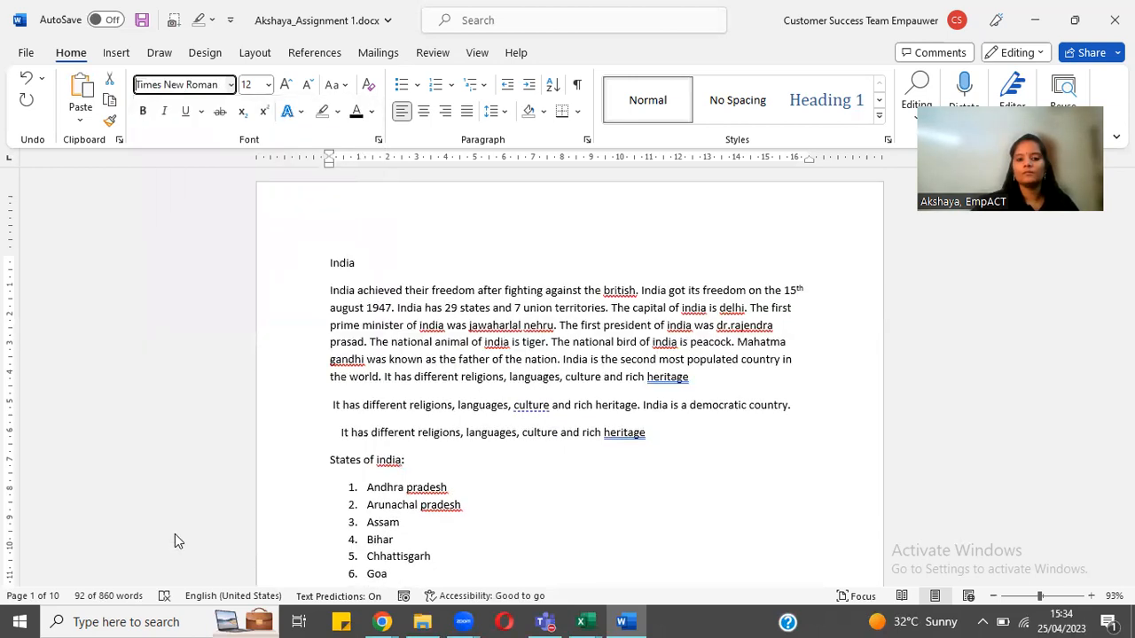
left_click(352, 371)
left_click_drag(344, 399, 406, 400)
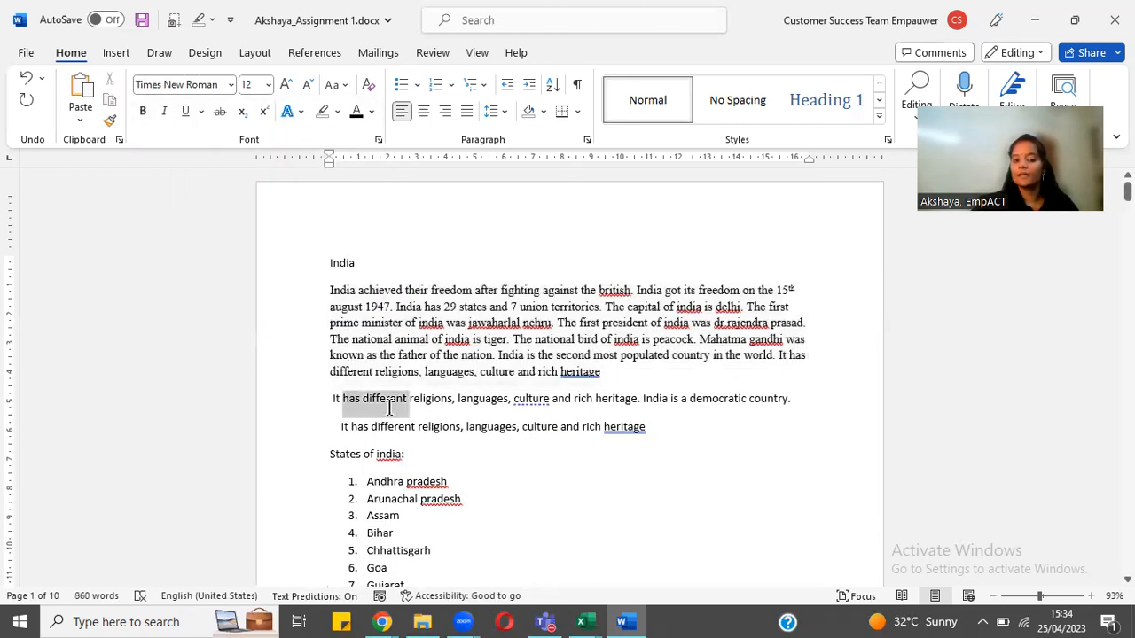
left_click(381, 293)
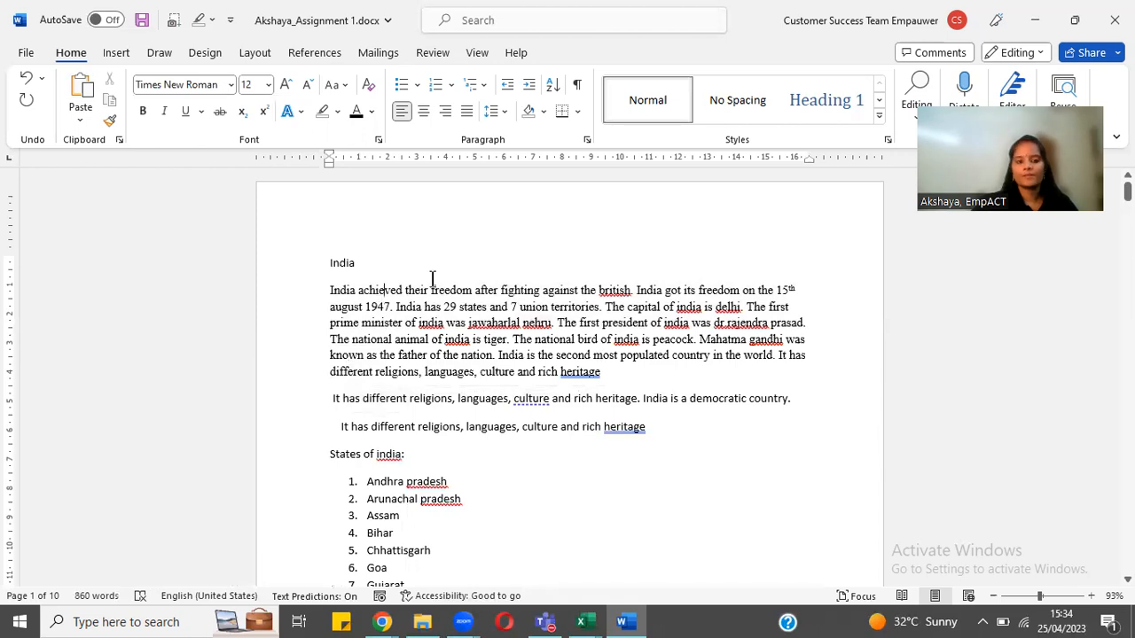
- Set the font size of the "India" heading to 22
double_click(342, 263)
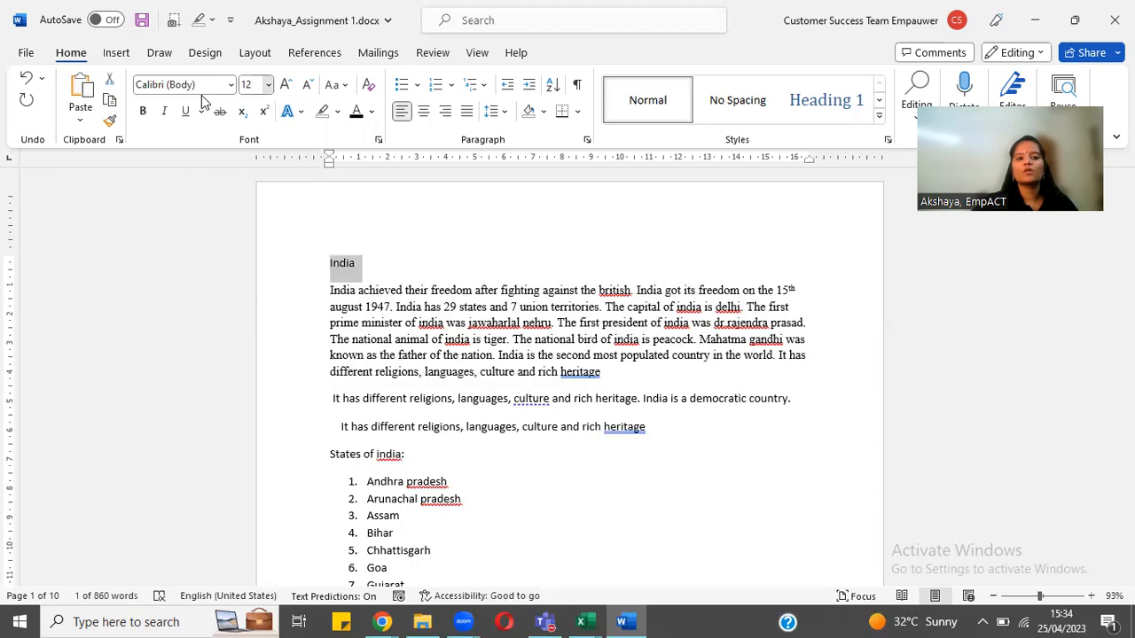
left_click(269, 85)
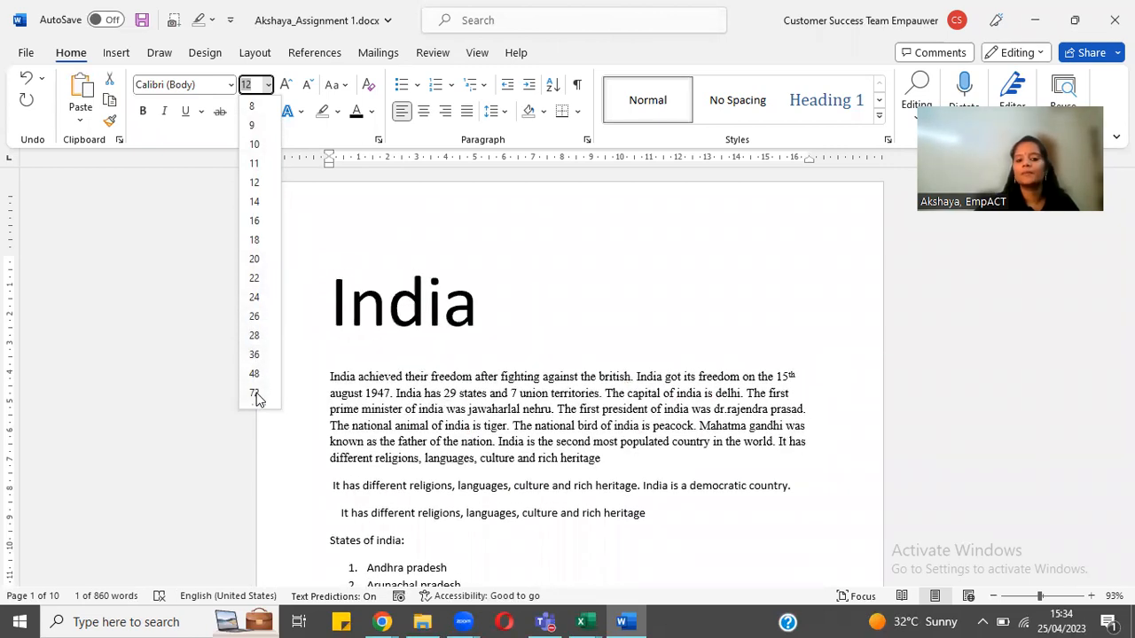
left_click(253, 286)
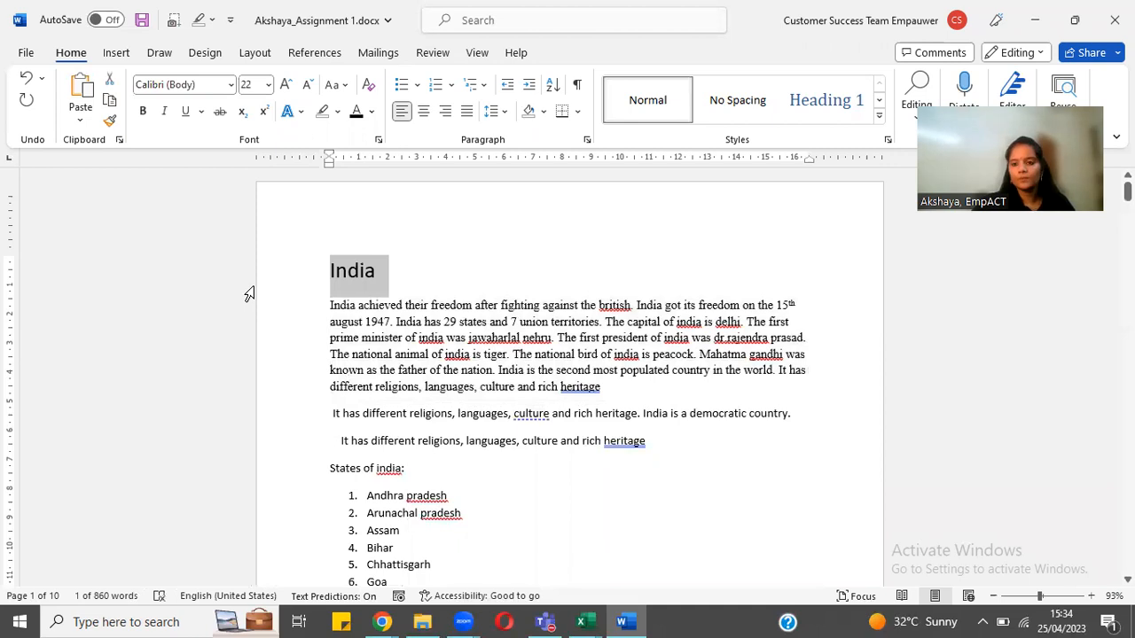
- Make the "India" heading bold and italic
left_click(143, 113)
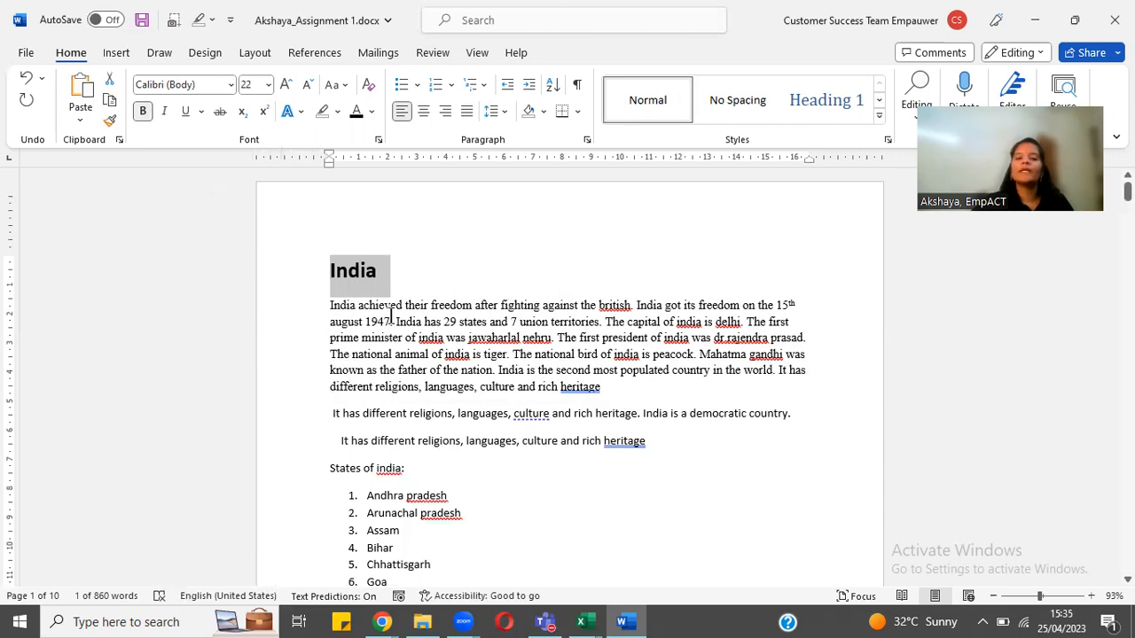
left_click(371, 270)
left_click_drag(376, 276, 328, 271)
left_click(164, 114)
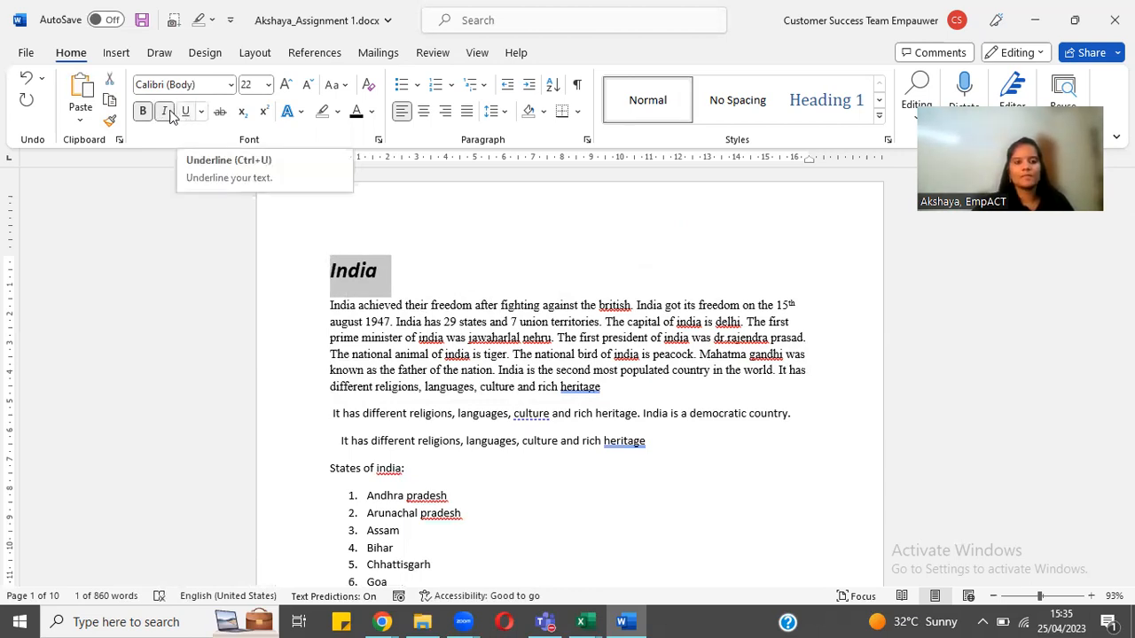
left_click(164, 114)
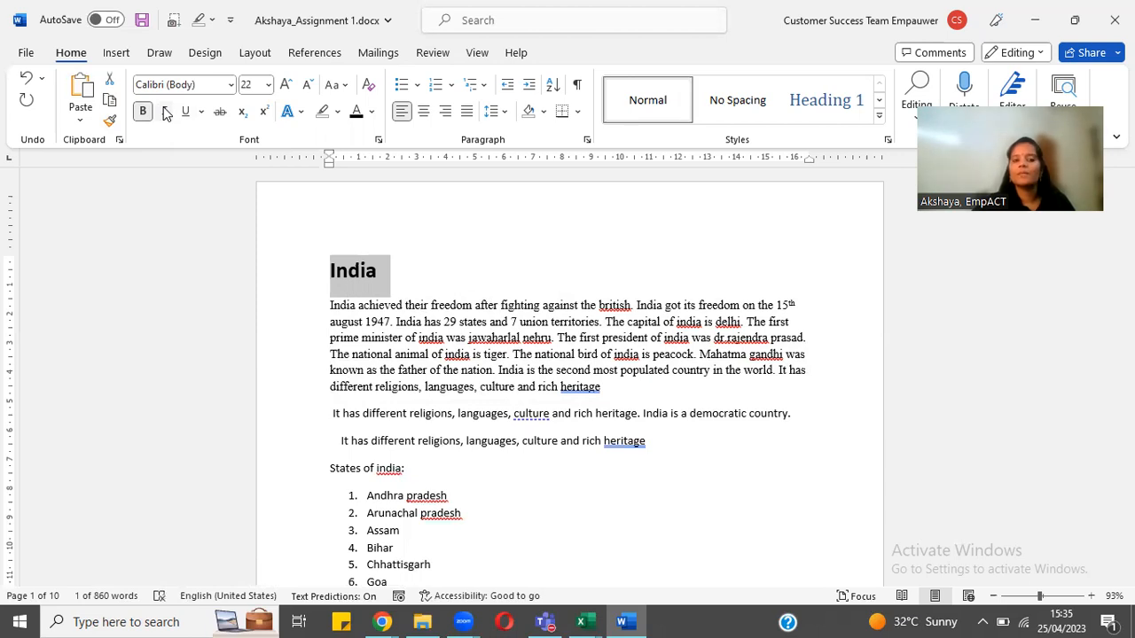
left_click(164, 114)
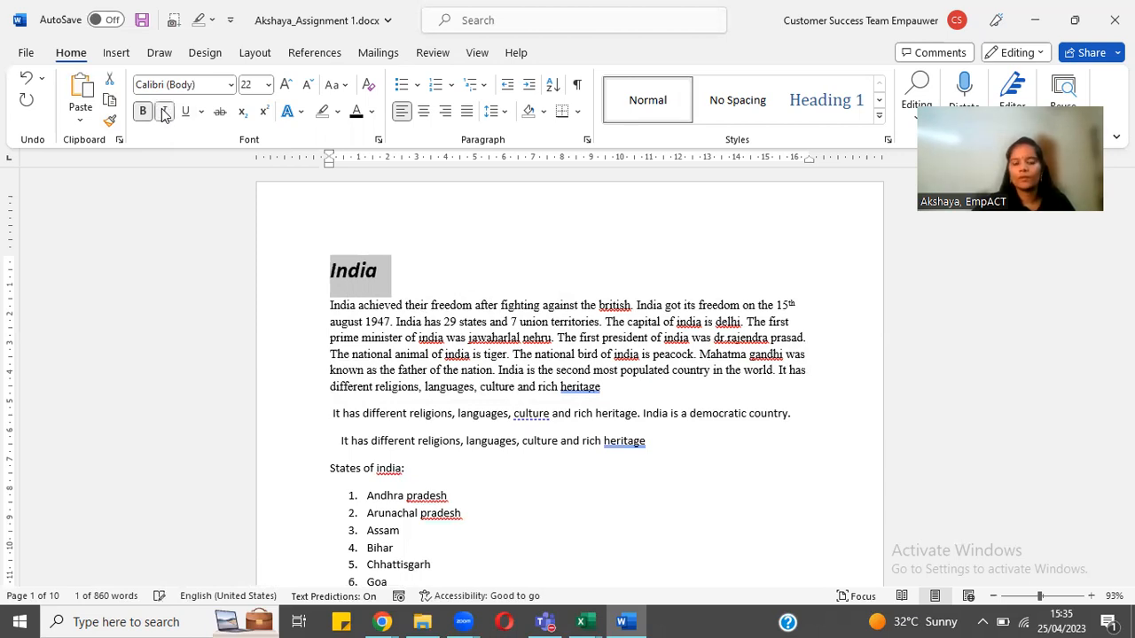
- Underline the "India" heading with the dot-dash underline style
left_click(187, 112)
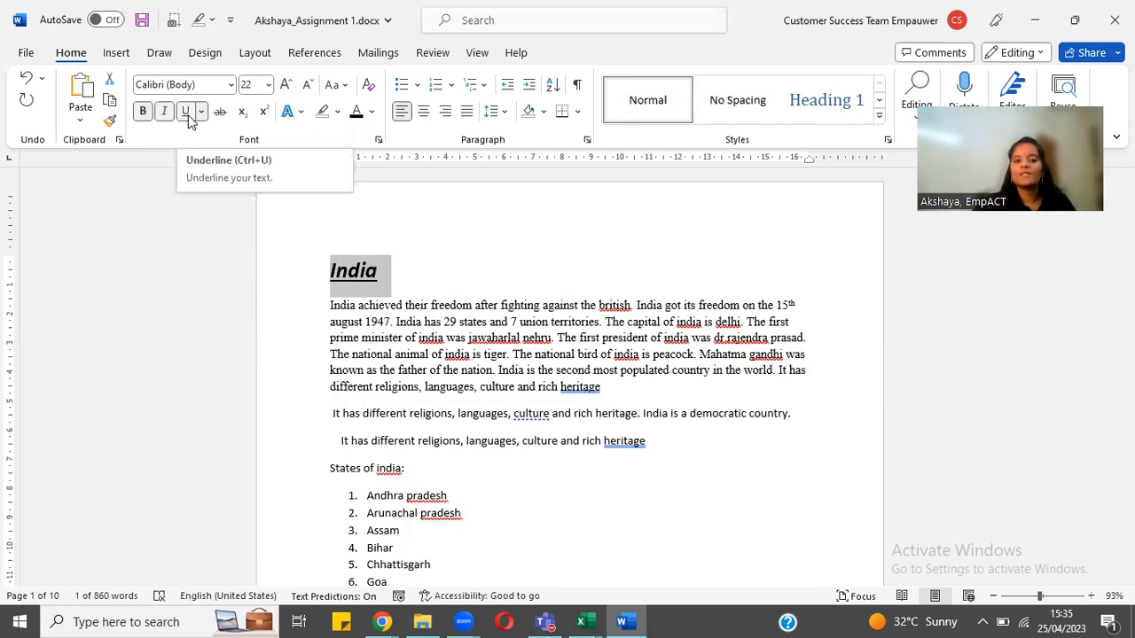
left_click(187, 114)
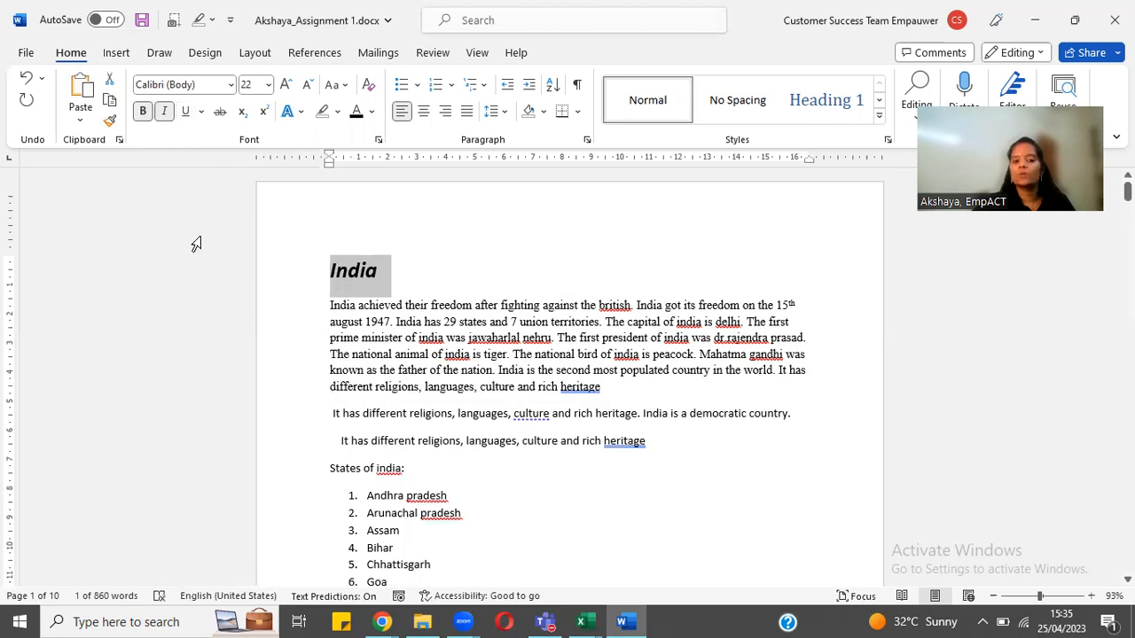
left_click(187, 112)
left_click(202, 112)
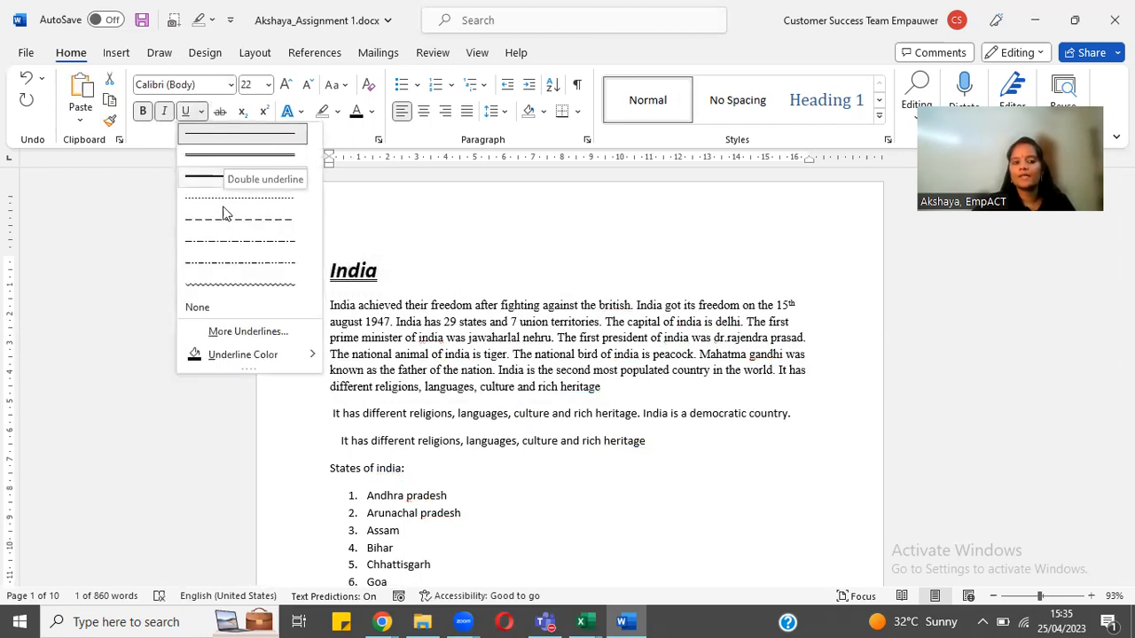
left_click(226, 240)
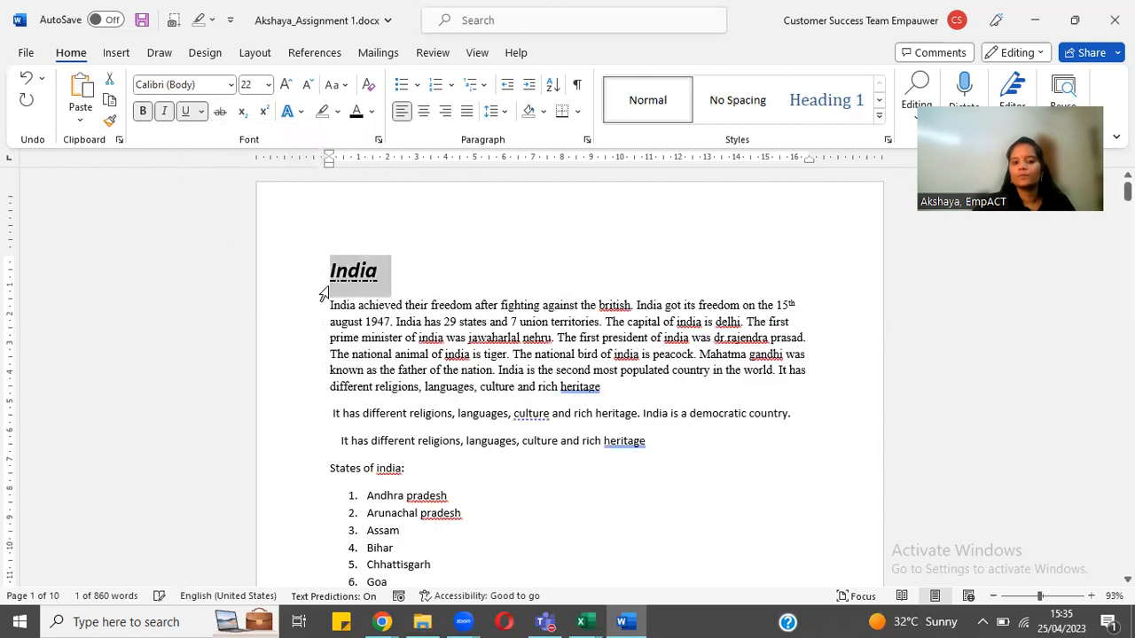
- Colour the underline of the "India" heading dark orange from the theme colors
left_click(202, 112)
mouse_move(304, 363)
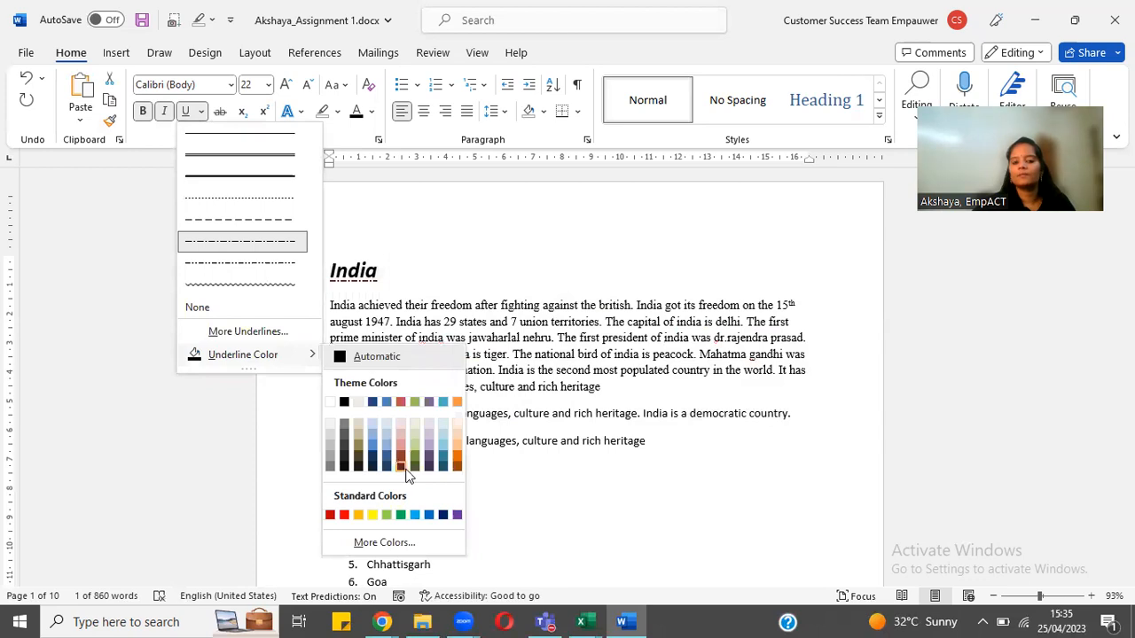
left_click(454, 460)
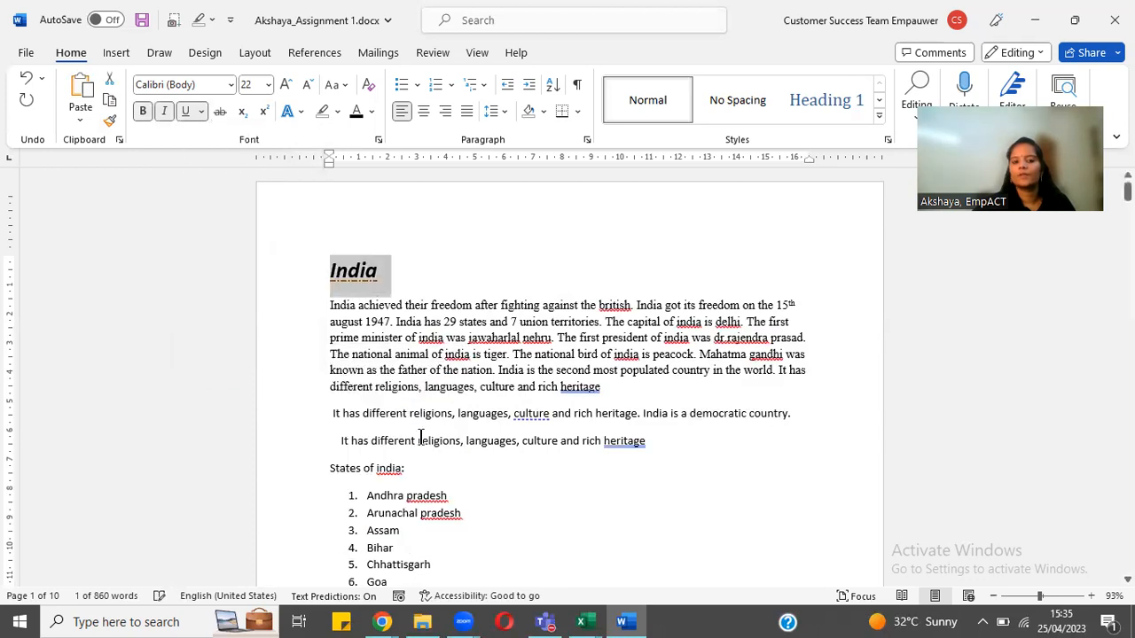
left_click(329, 296)
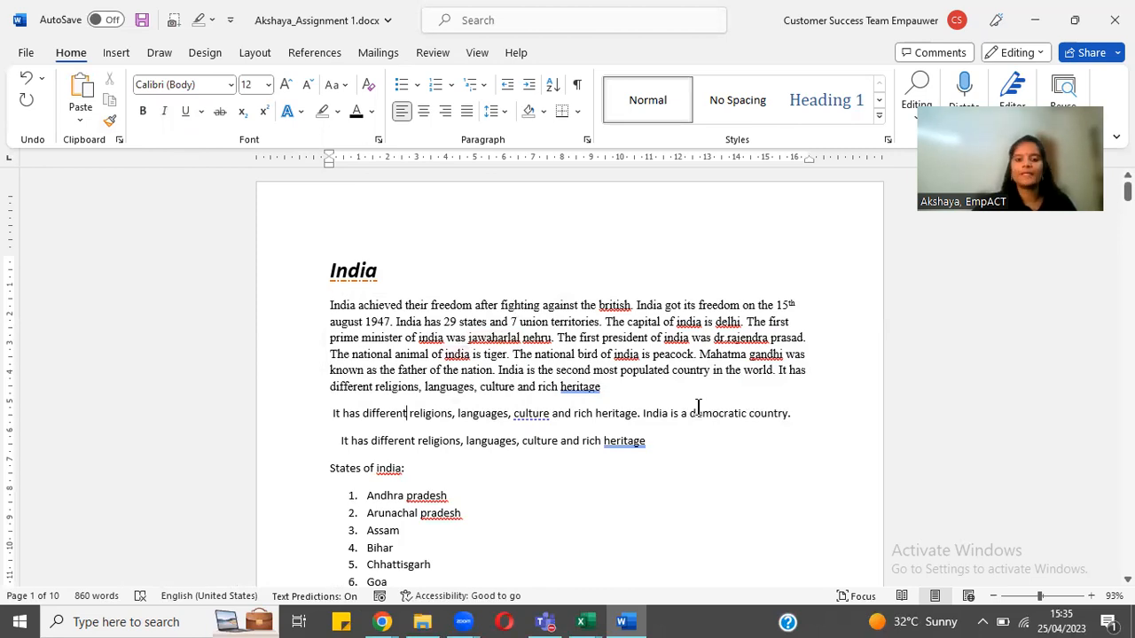
- Strike through the words "and rich heritage" in the line above "States of india:"
left_click_drag(653, 438, 557, 444)
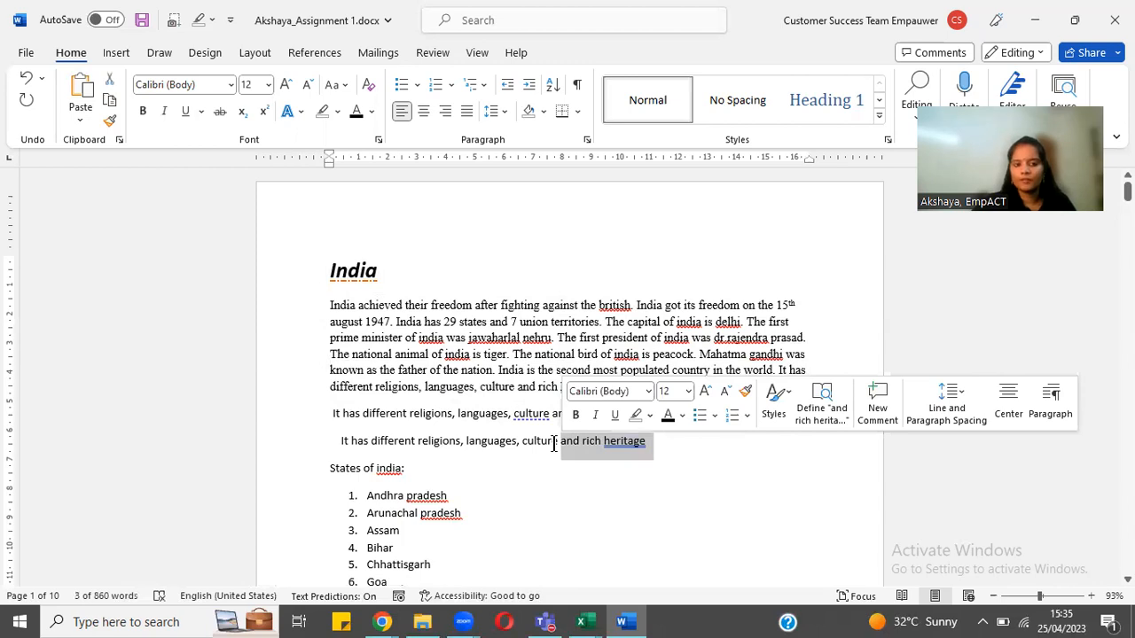
left_click(220, 113)
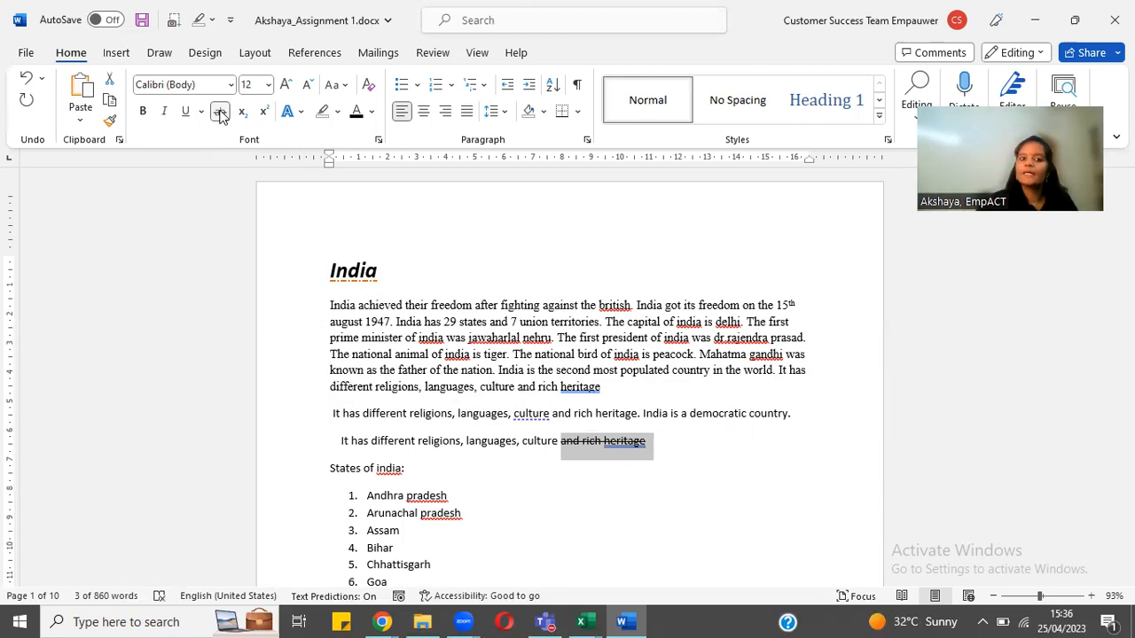
left_click(499, 404)
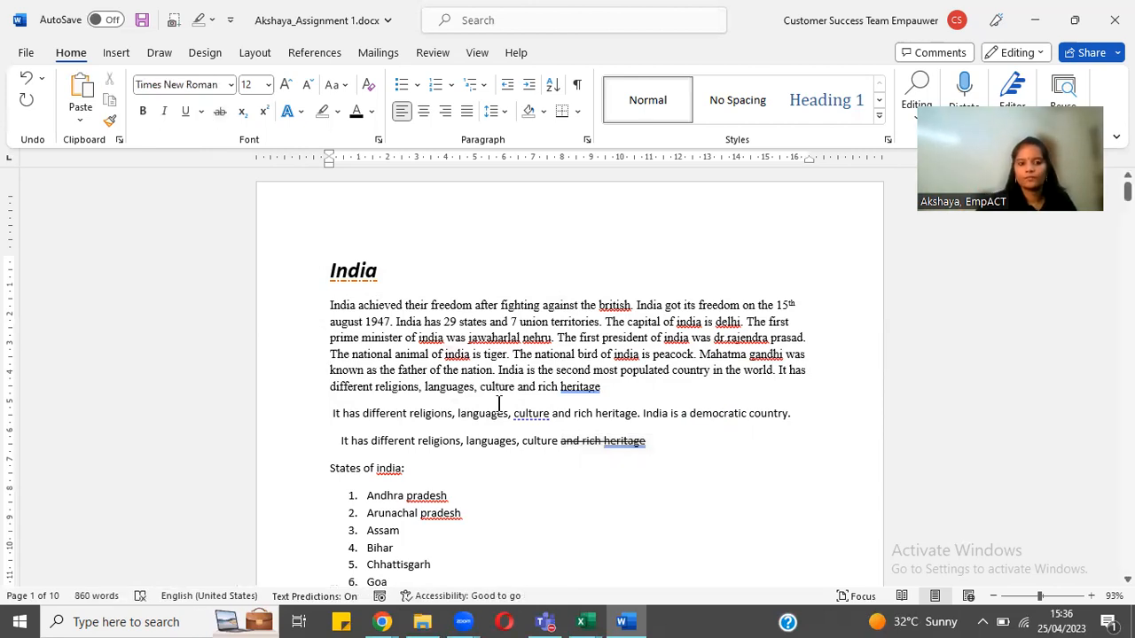
- Add a line reading "2nd" below the "India" heading and undo its automatic superscript
left_click(473, 276)
key("Return")
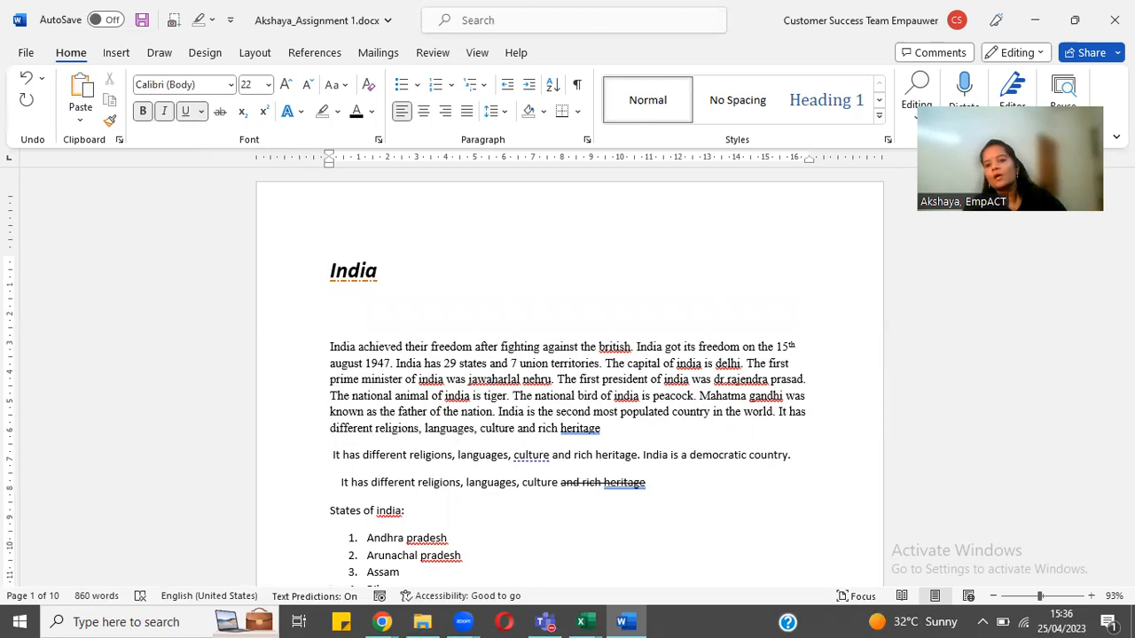
type("2nd")
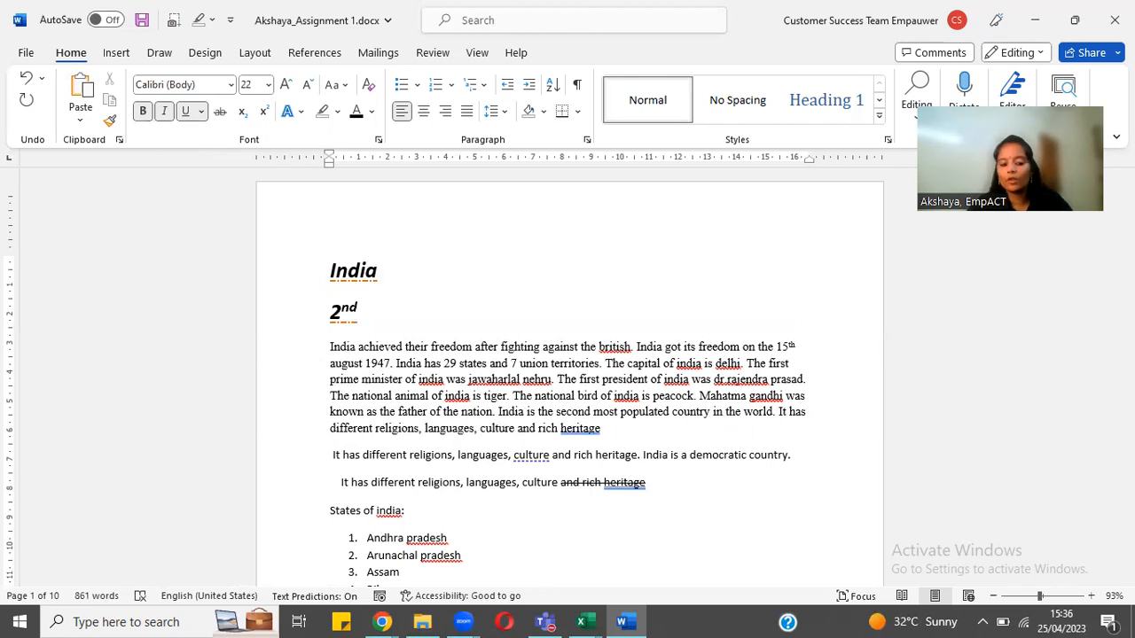
key("ctrl+z")
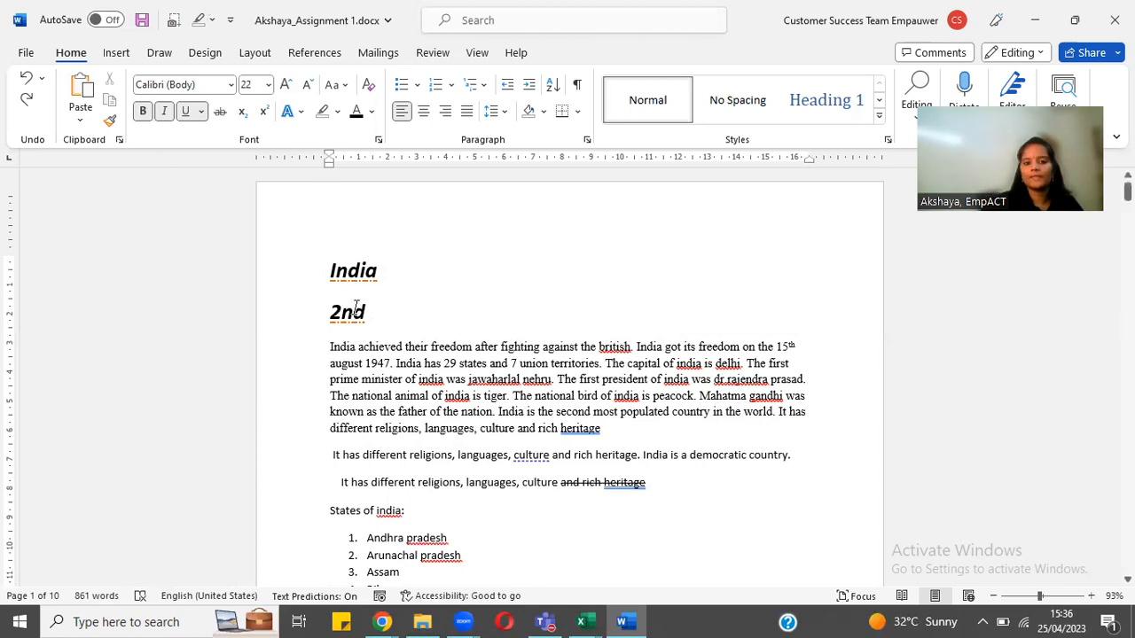
- Format the letters "nd" of "2nd" below the "India" heading as superscript
left_click_drag(364, 312, 330, 312)
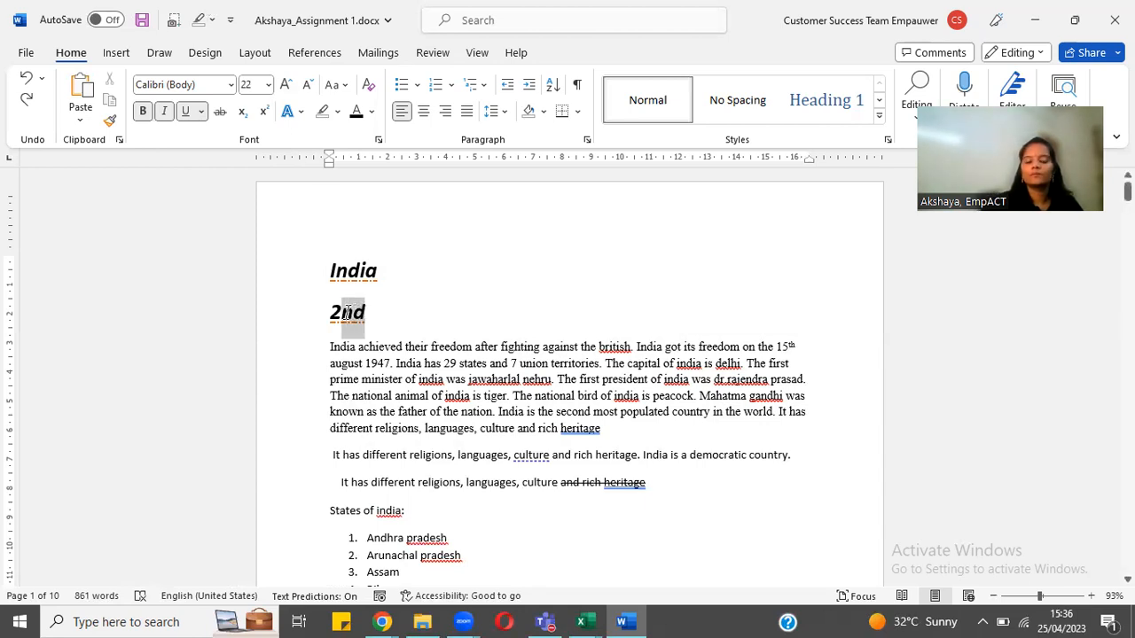
left_click(262, 113)
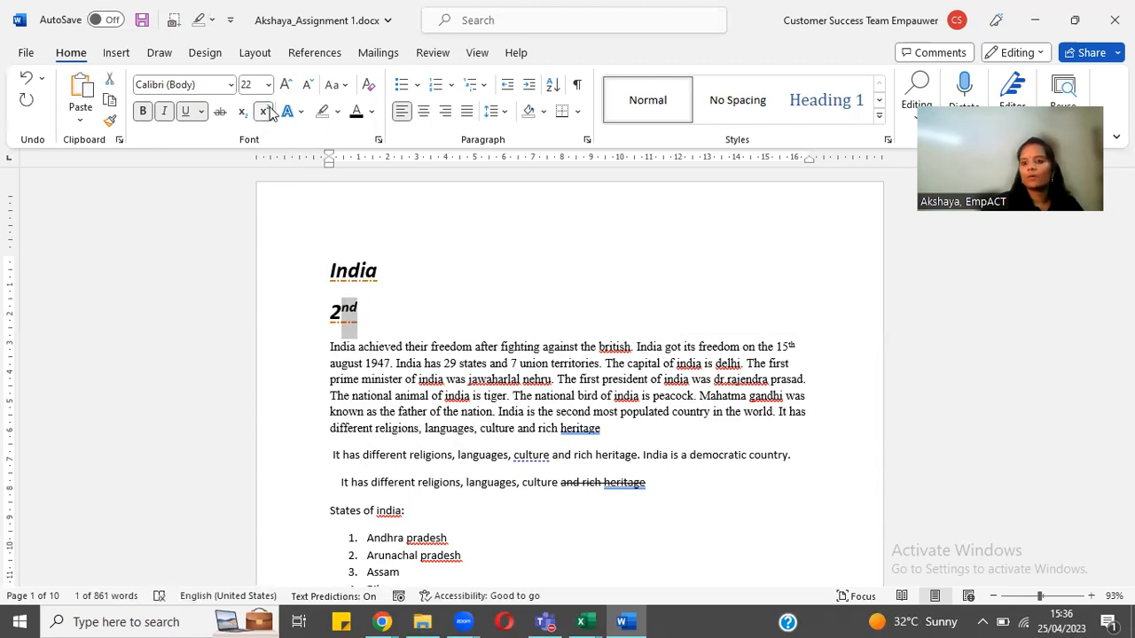
- Add "O2" after "2nd" on the same line and format its 2 as subscript
left_click(384, 312)
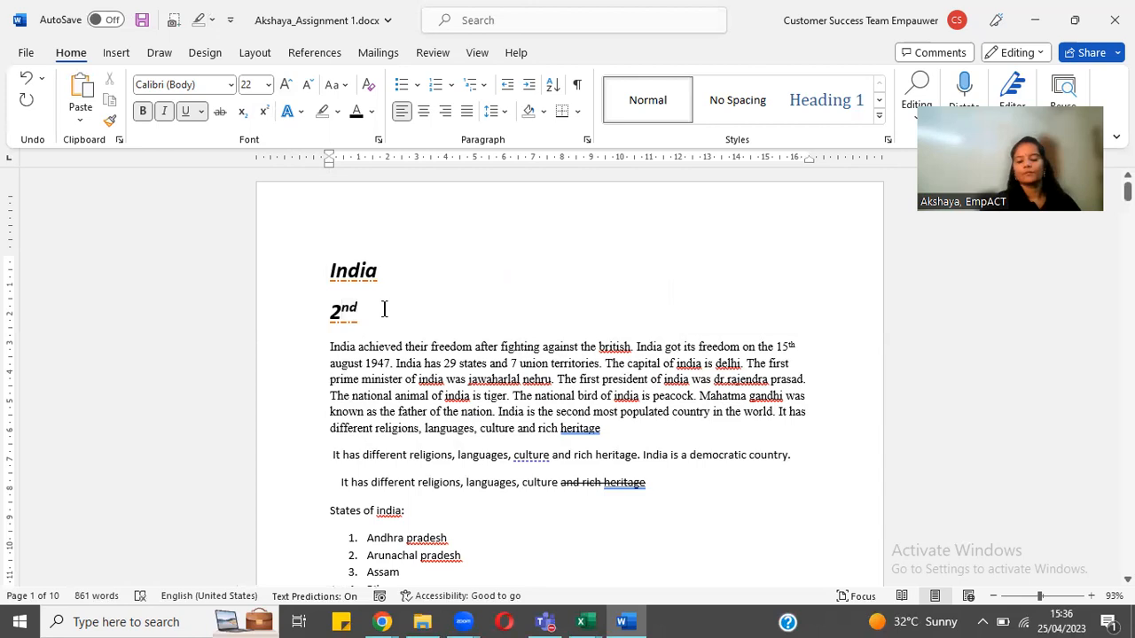
type("O2")
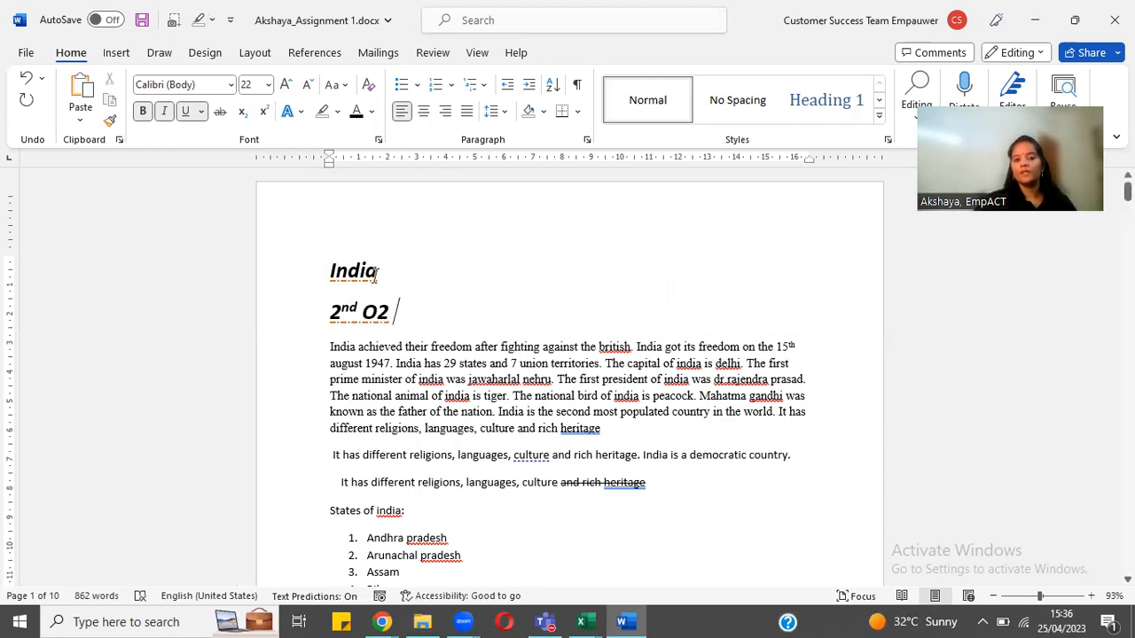
left_click_drag(376, 310, 386, 317)
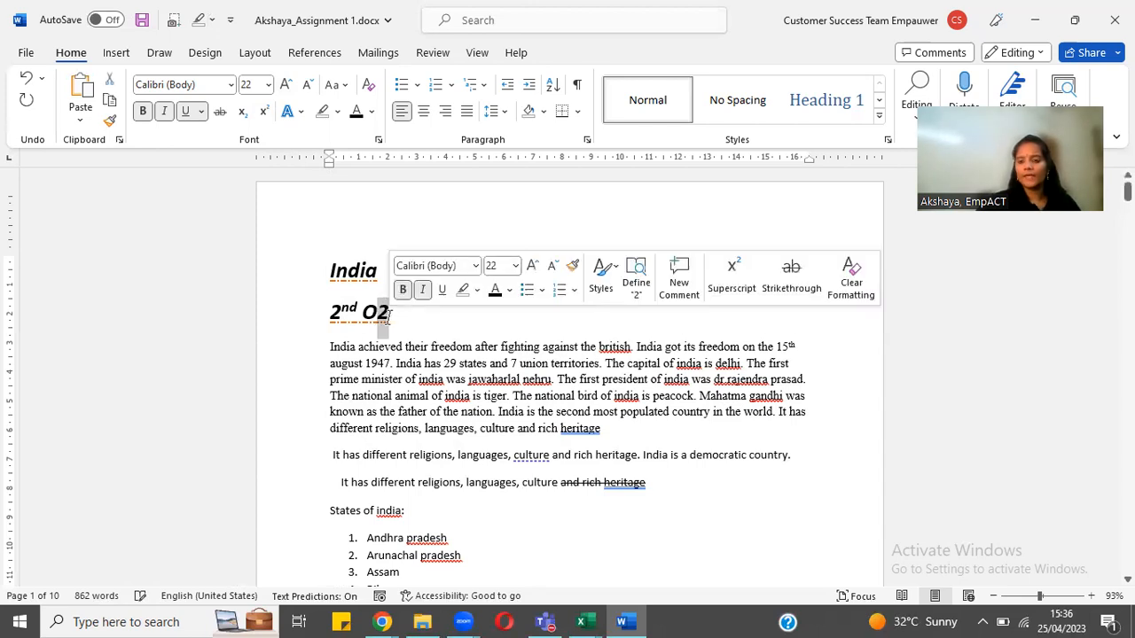
left_click(242, 111)
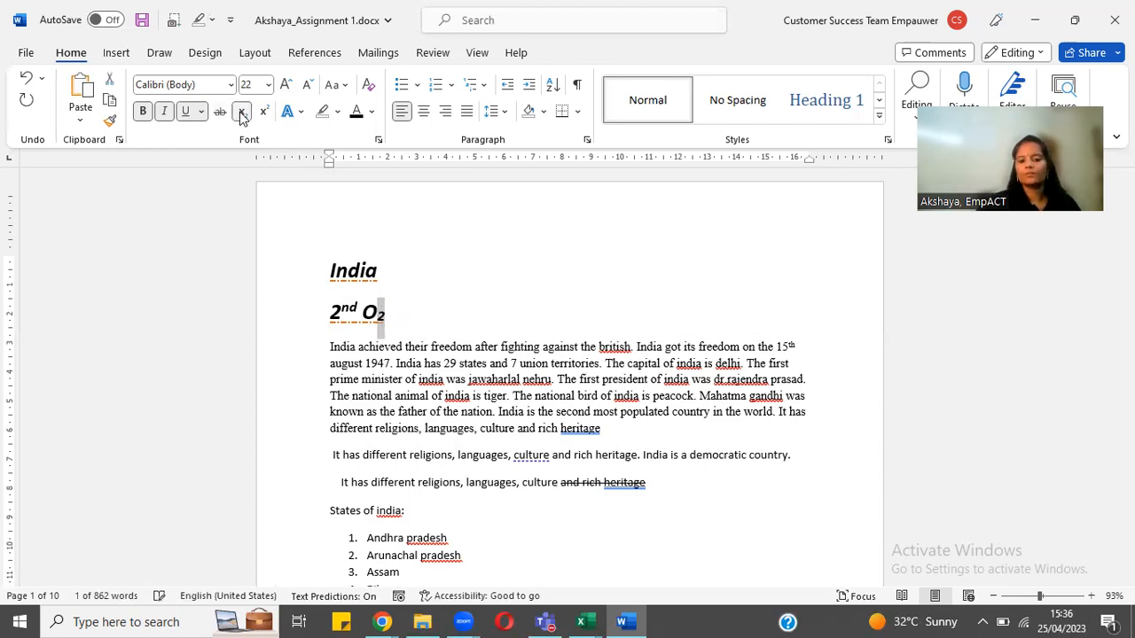
left_click(451, 289)
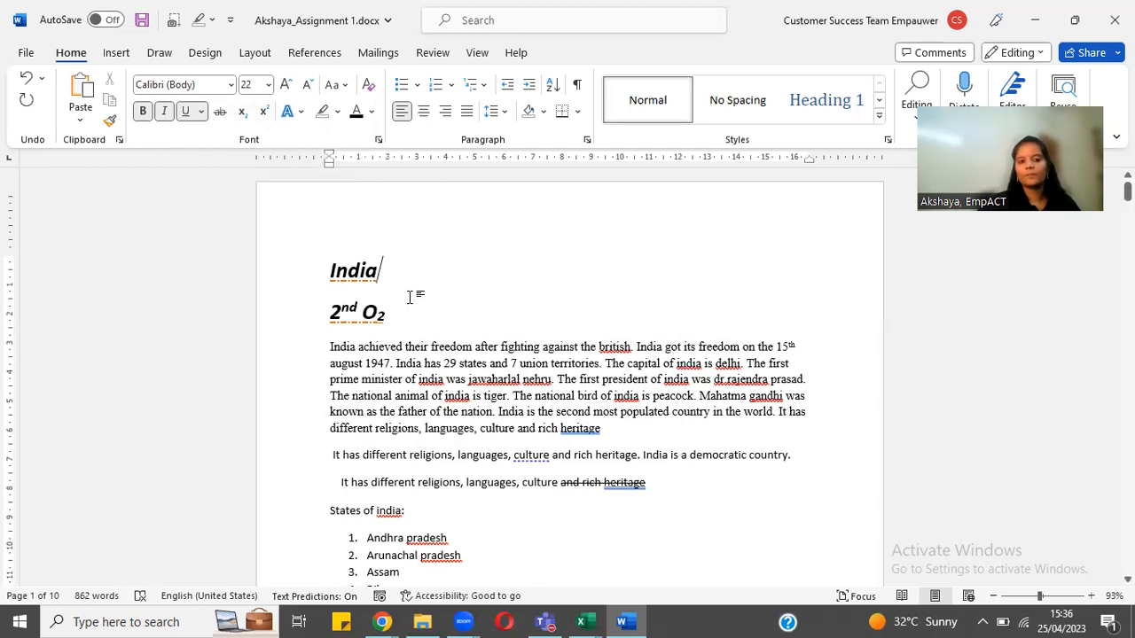
double_click(378, 364)
left_click_drag(397, 363, 410, 363)
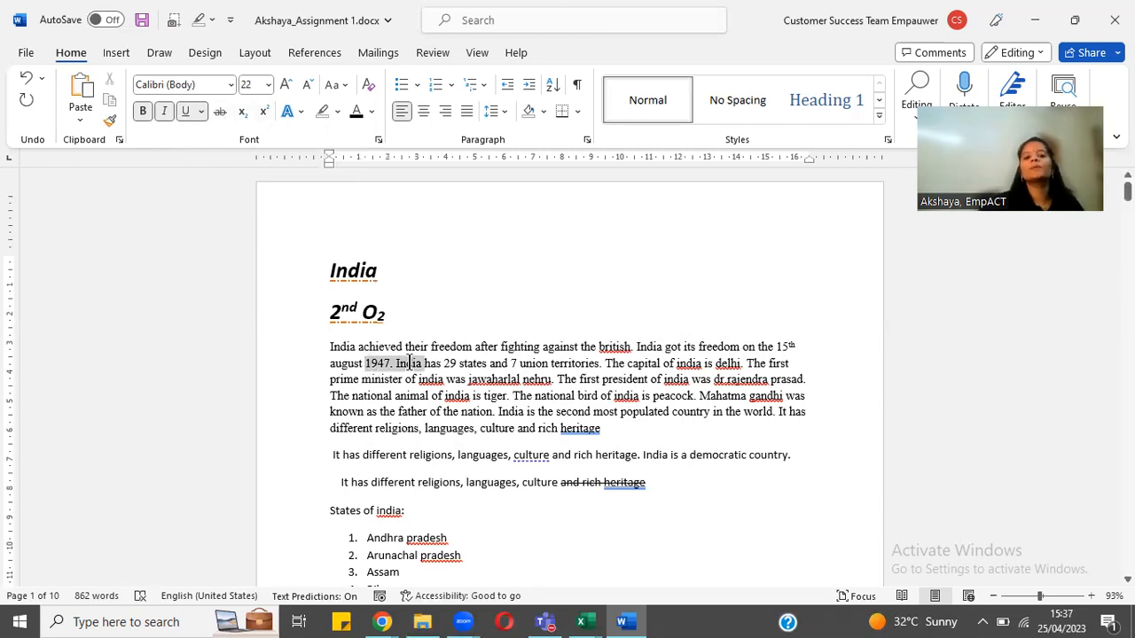
left_click(409, 395)
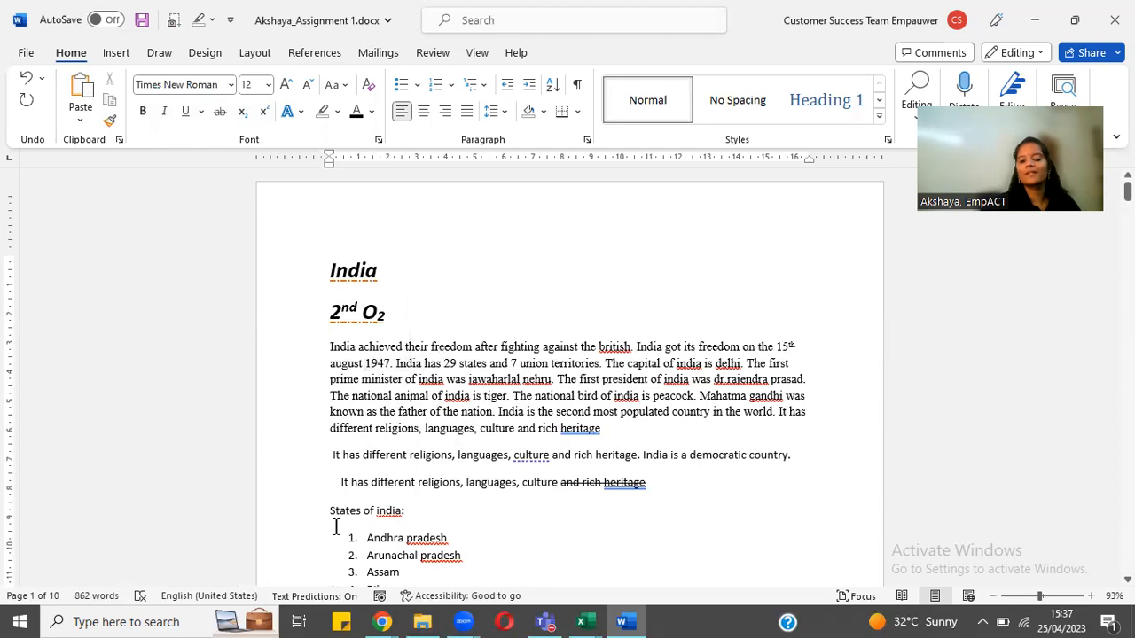
- Increase and decrease the font size of the "States of india:" line in increments, ending at 18 pt
left_click_drag(329, 516, 450, 505)
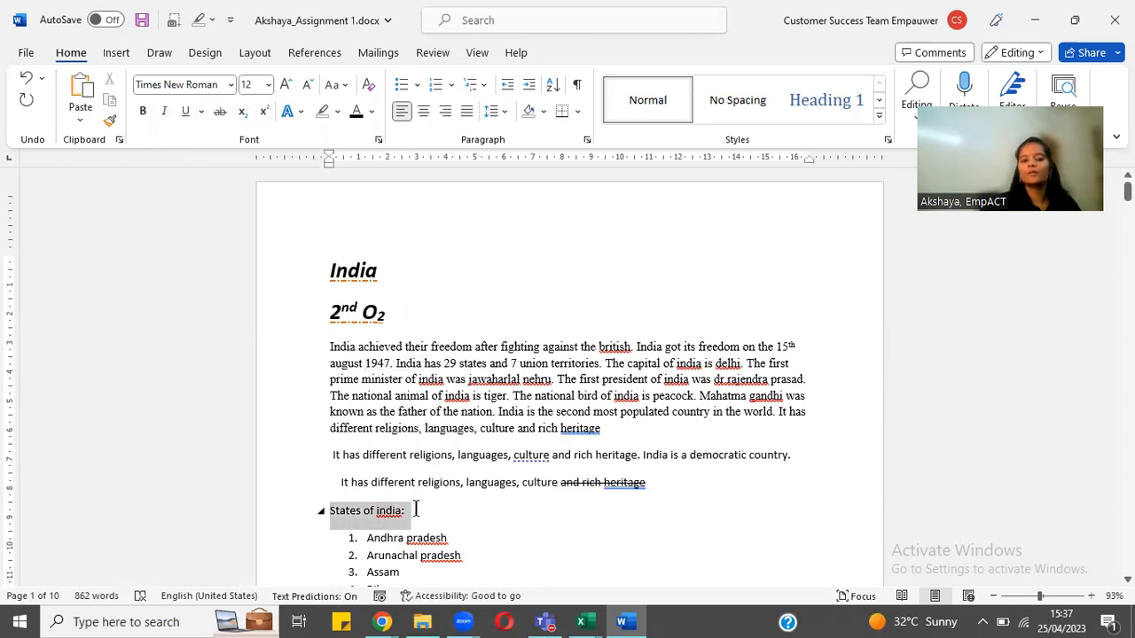
left_click(267, 99)
left_click(267, 99)
left_click(267, 99)
left_click(266, 99)
left_click(267, 99)
left_click(266, 99)
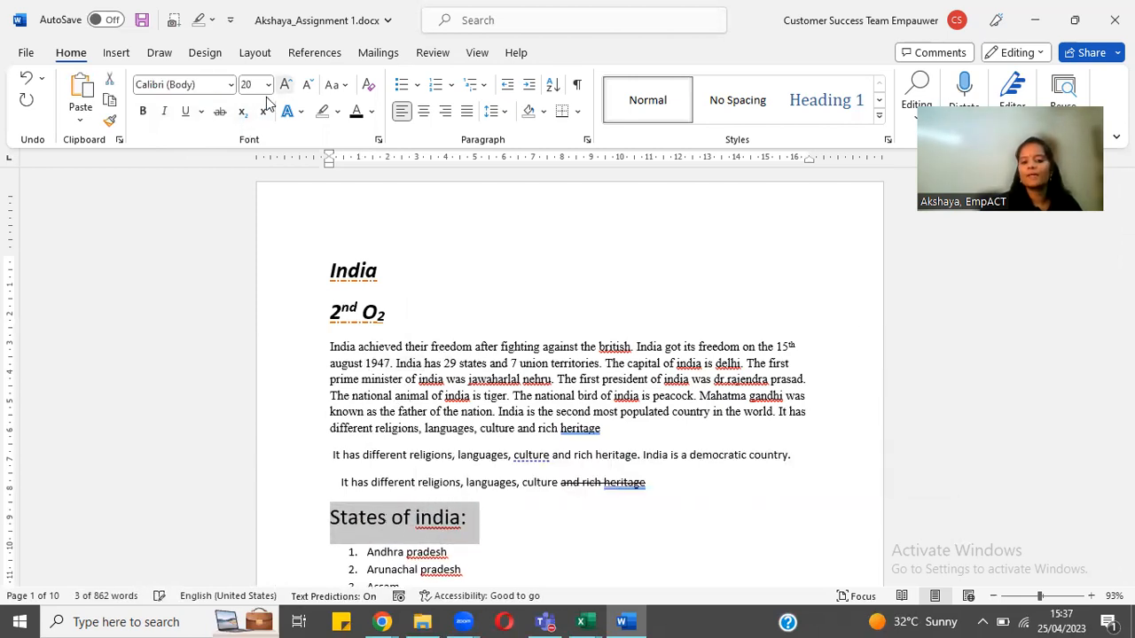
left_click(266, 100)
left_click(267, 99)
key("ctrl+shift+period")
key("ctrl+shift+period")
key("ctrl+shift+comma")
key("ctrl+shift+comma")
key("ctrl+shift+comma")
key("ctrl+shift+comma")
key("ctrl+shift+comma")
key("ctrl+shift+comma")
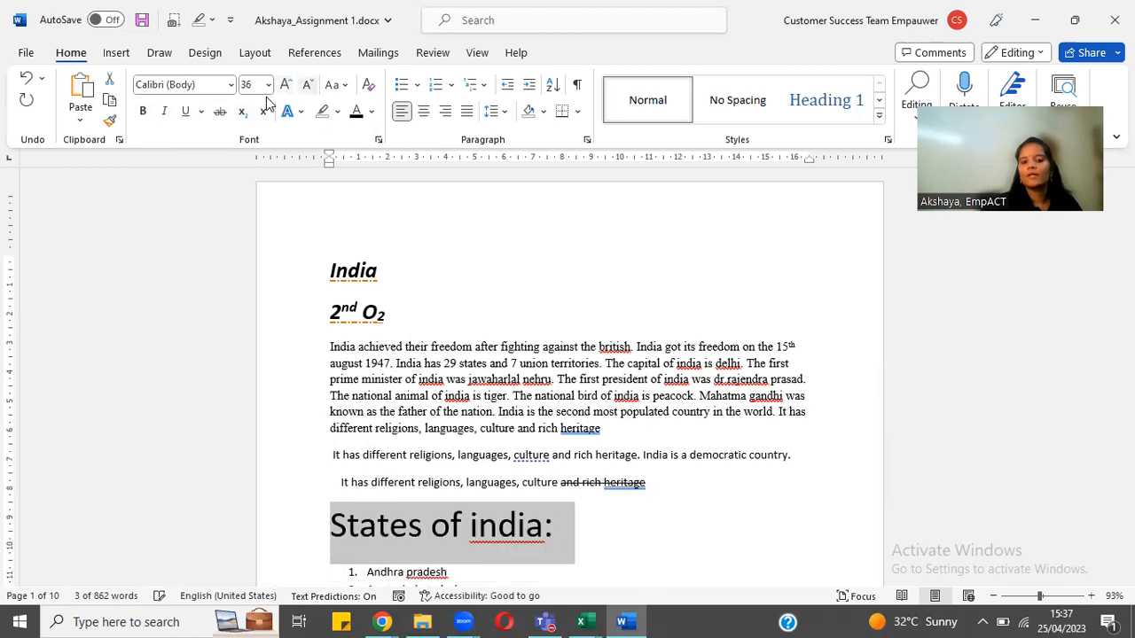
key("ctrl+shift+comma")
key("ctrl+shift+comma")
key("ctrl+shift+comma")
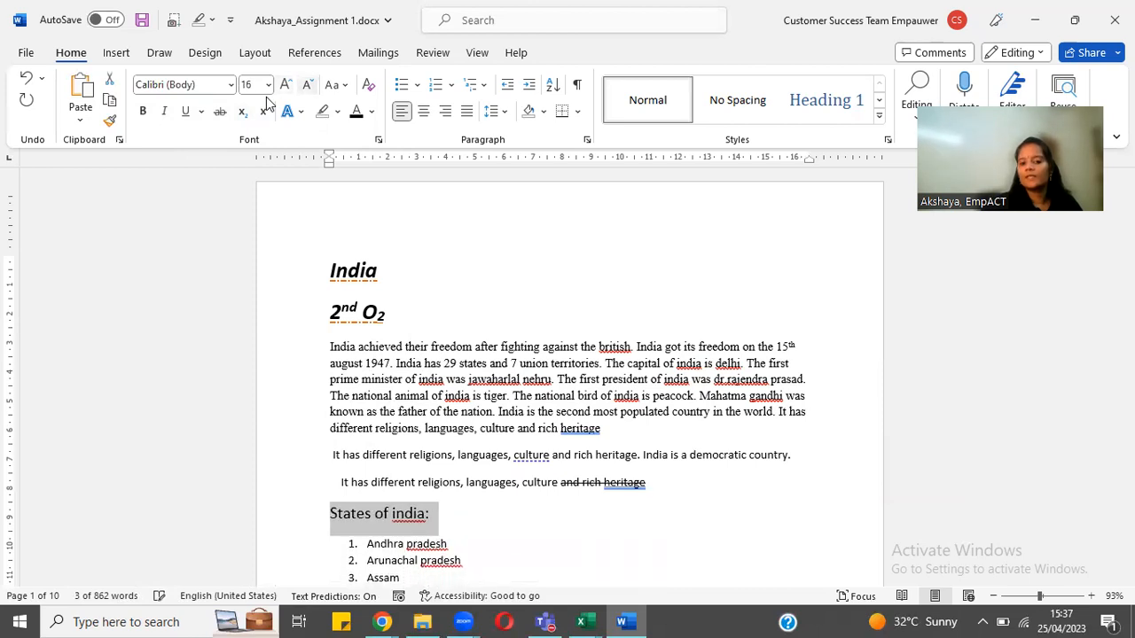
key("ctrl+shift+period")
key("ctrl+shift+period")
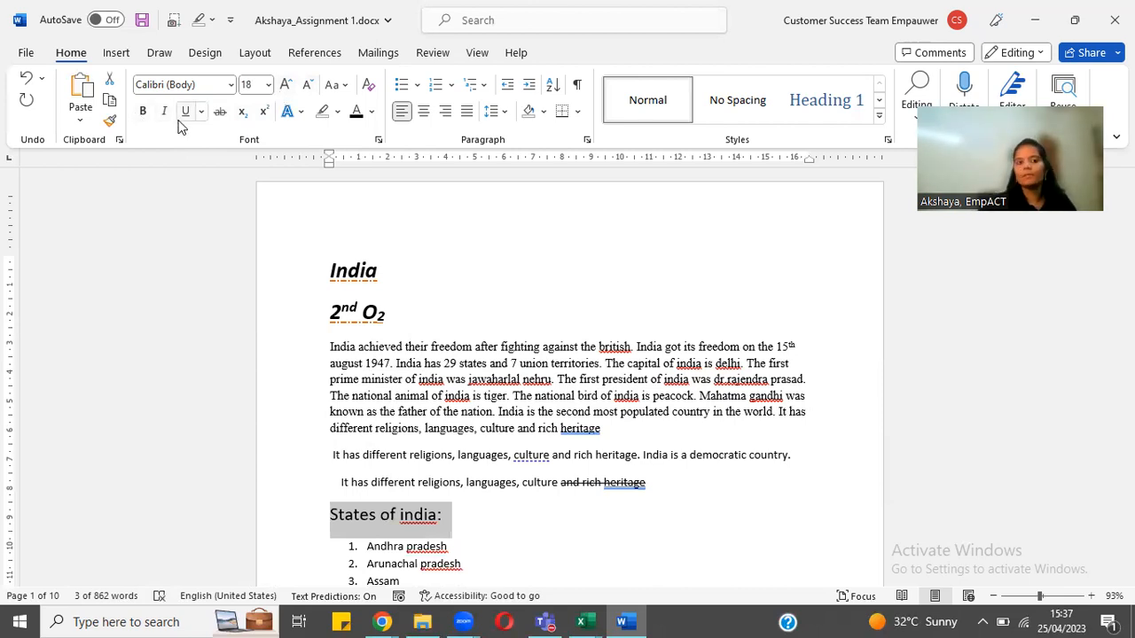
- Change the "States of india:" line to uppercase
left_click(337, 85)
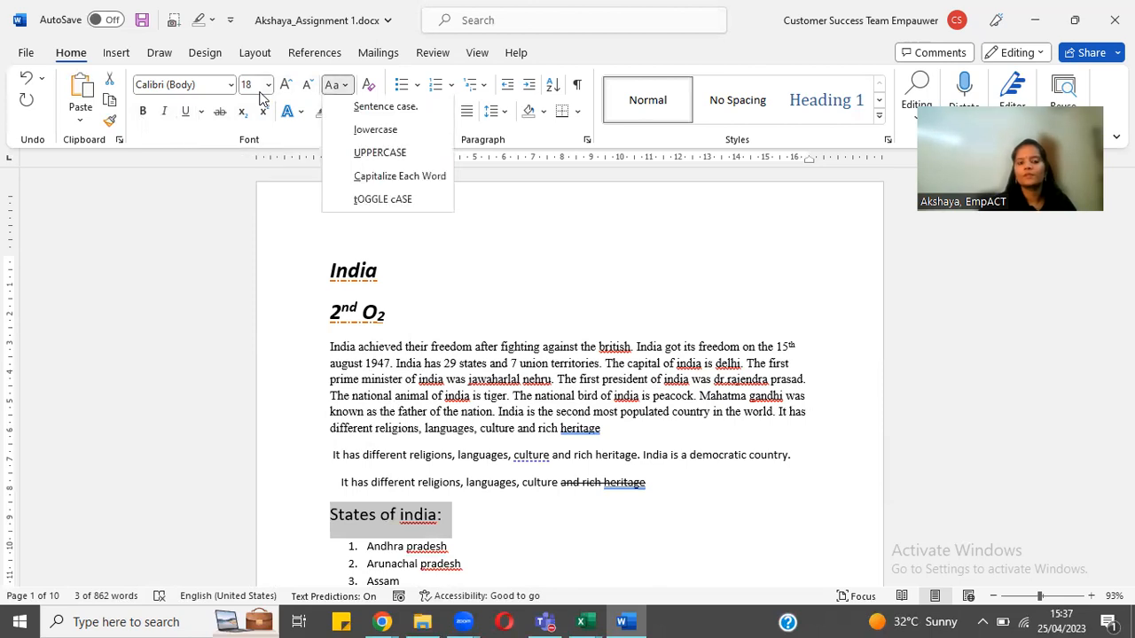
left_click(382, 162)
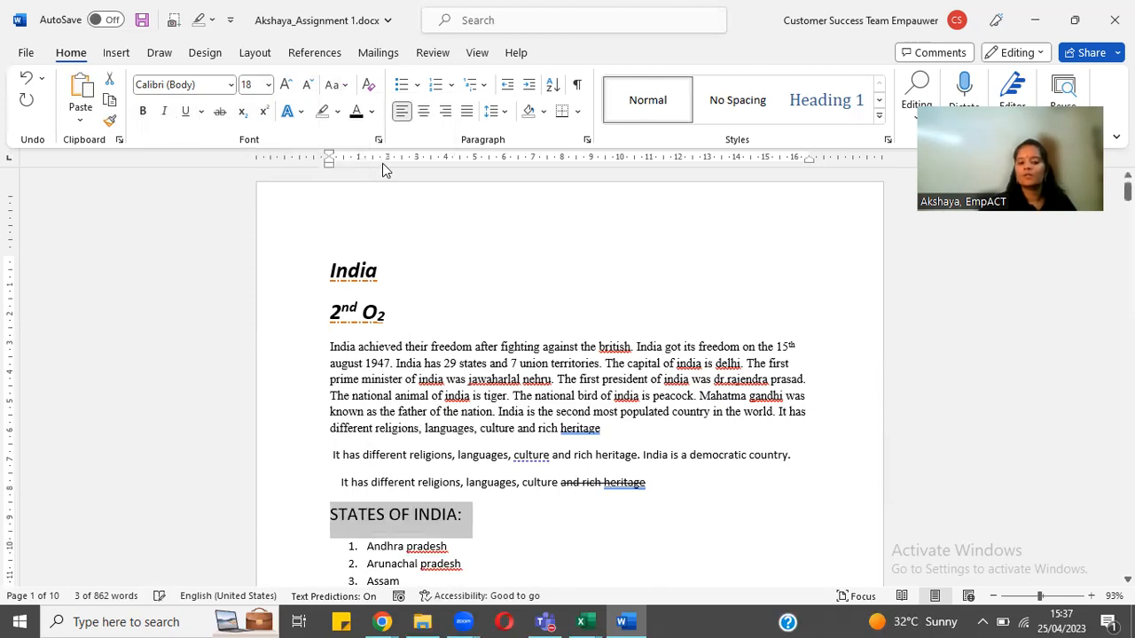
left_click(477, 524)
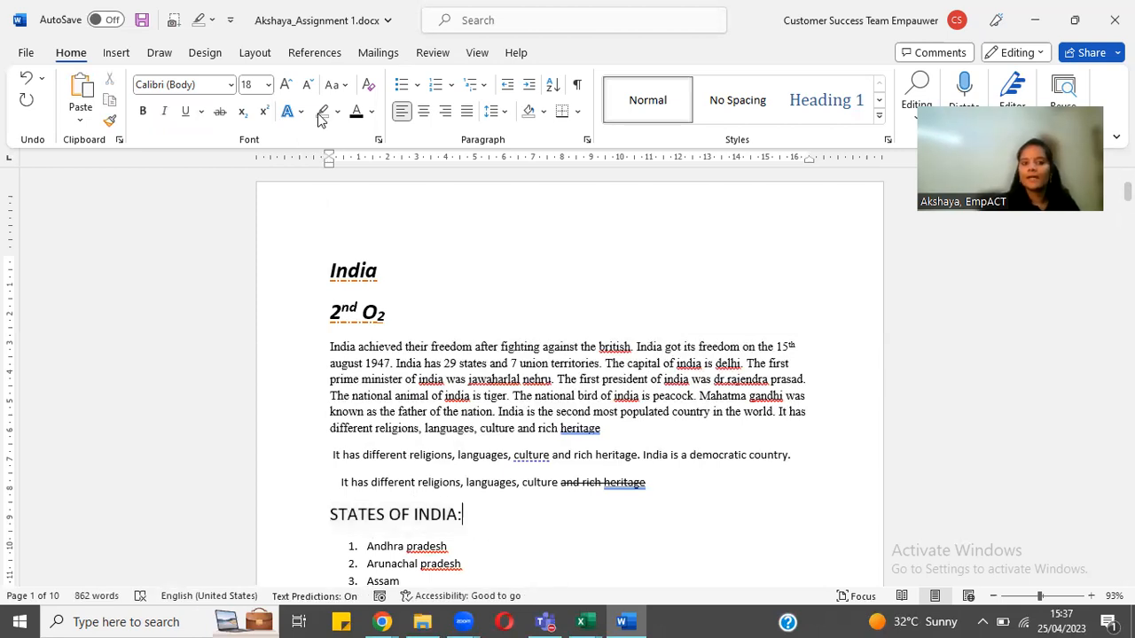
- Convert the whole "STATES OF INDIA:" line to lowercase
left_click(336, 84)
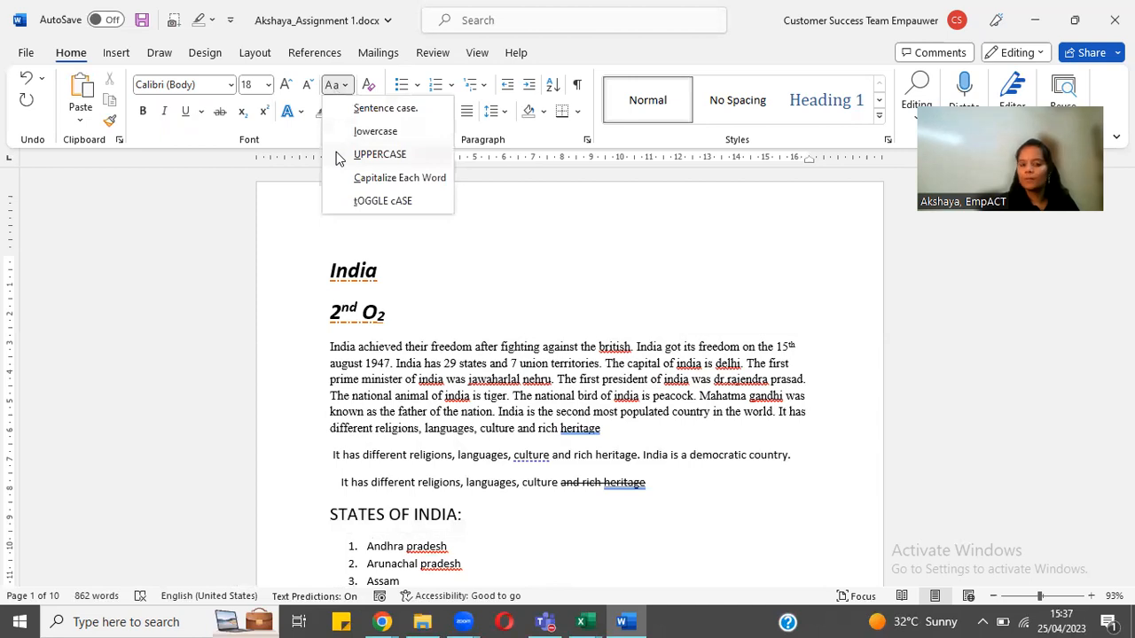
left_click(526, 500)
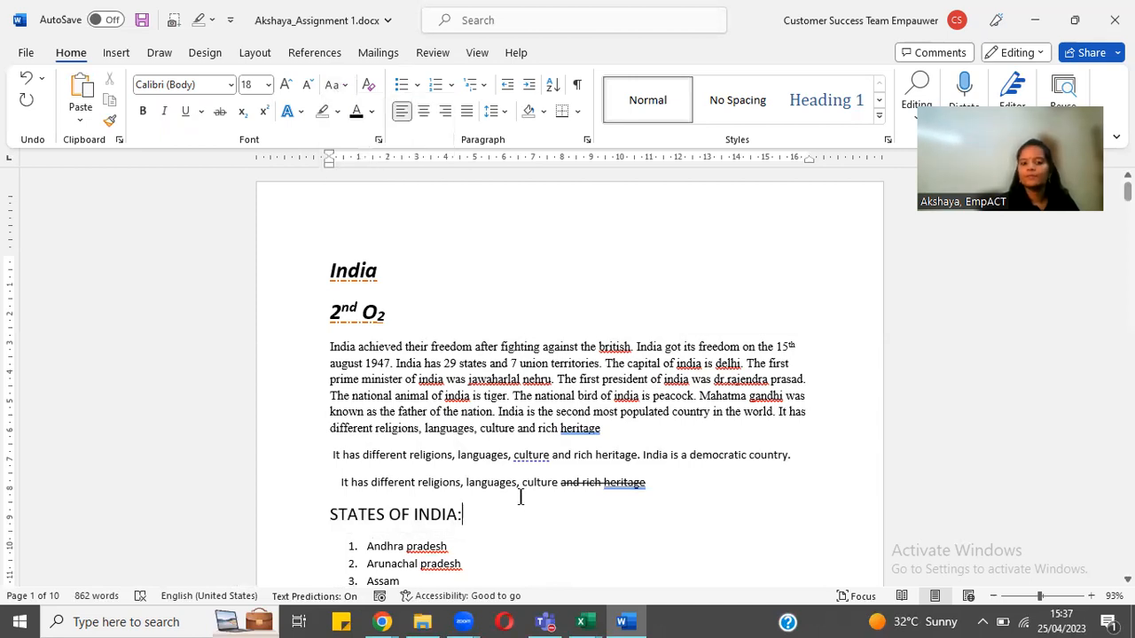
left_click_drag(470, 514, 327, 512)
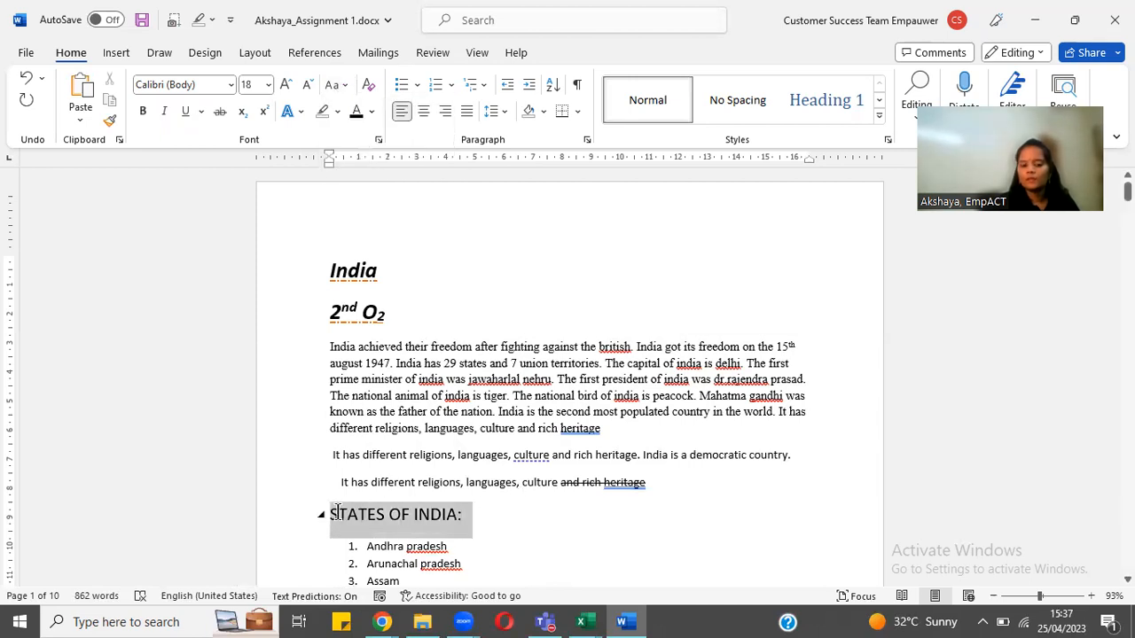
left_click(336, 84)
left_click(352, 133)
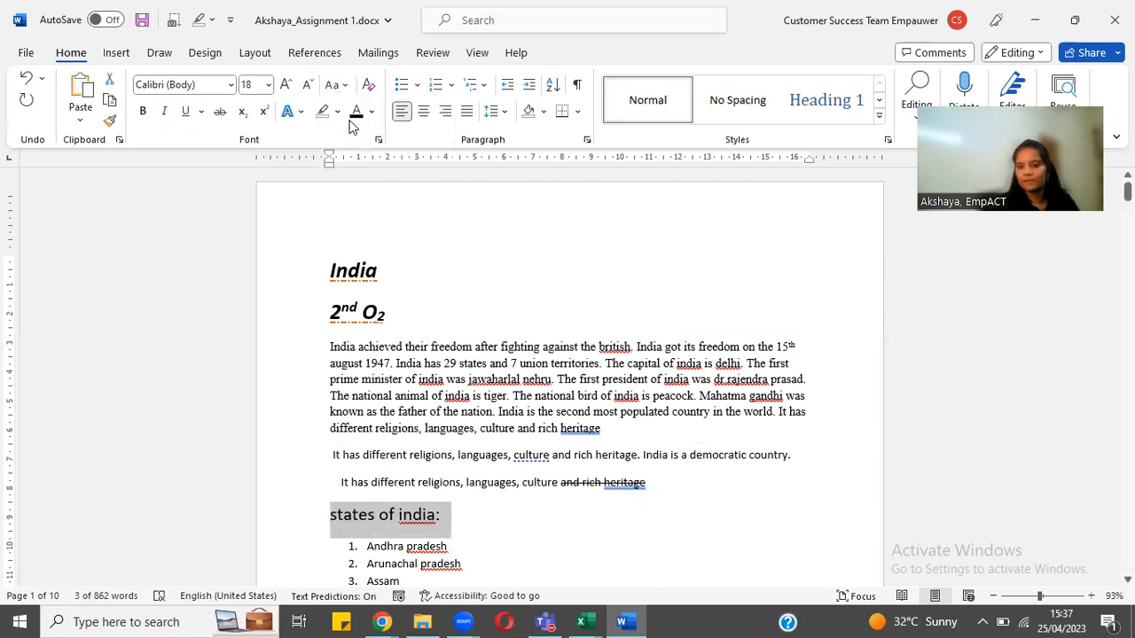
- Apply sentence case to the "states of india:" line and highlight its initial letter
left_click(340, 85)
left_click(360, 110)
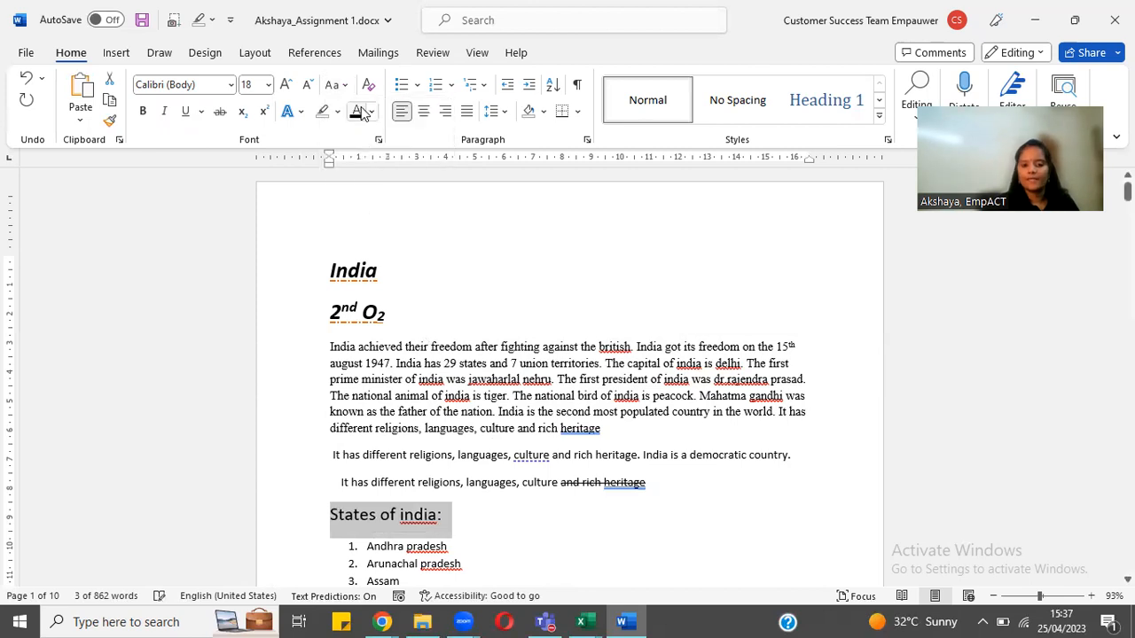
left_click(344, 515)
left_click_drag(331, 514, 335, 518)
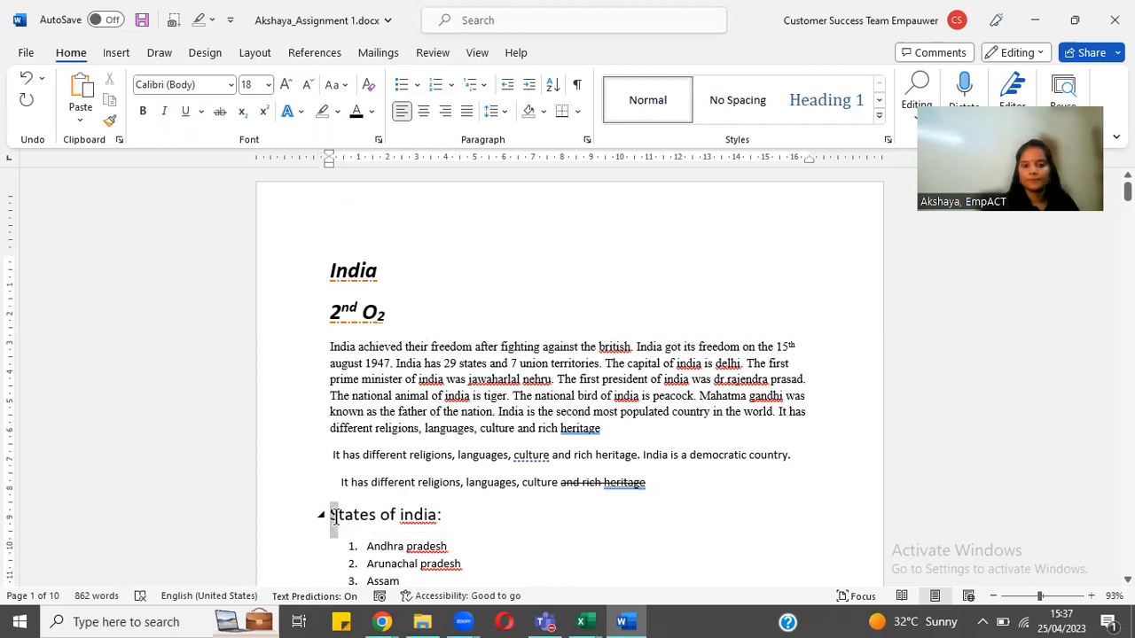
- Capitalize each word of the "States of india:" line
left_click_drag(451, 517, 342, 519)
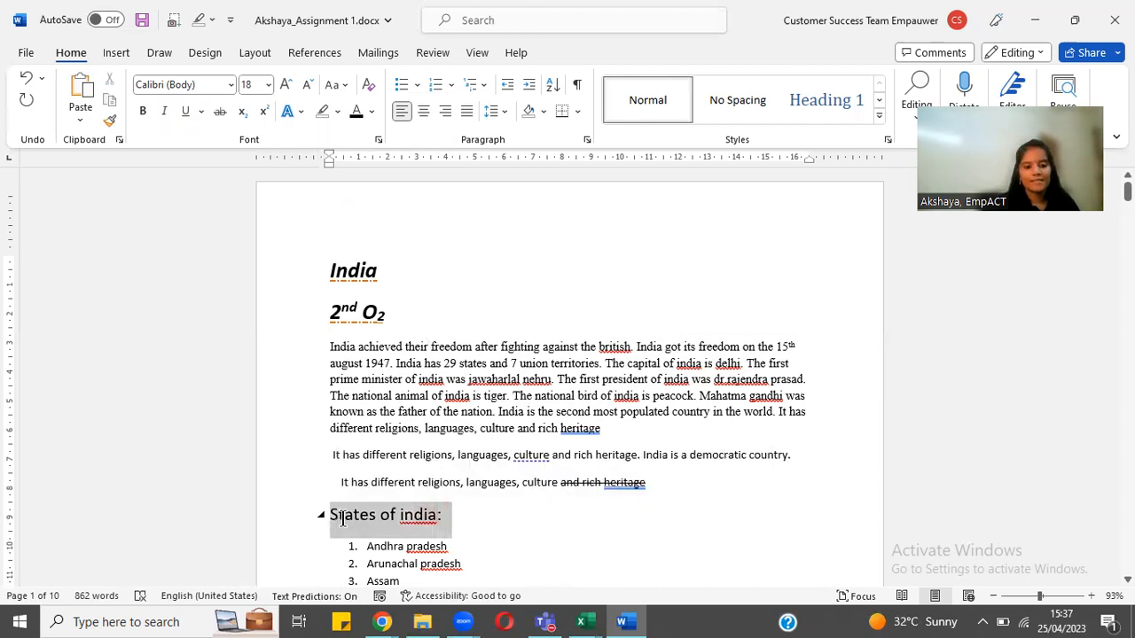
left_click(335, 84)
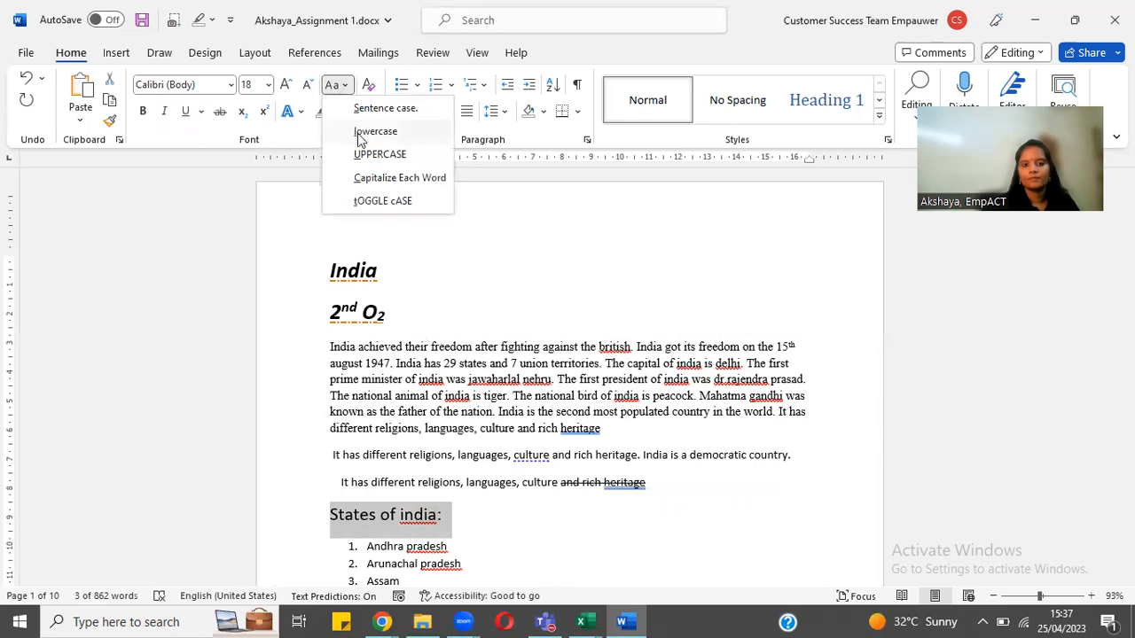
left_click(379, 179)
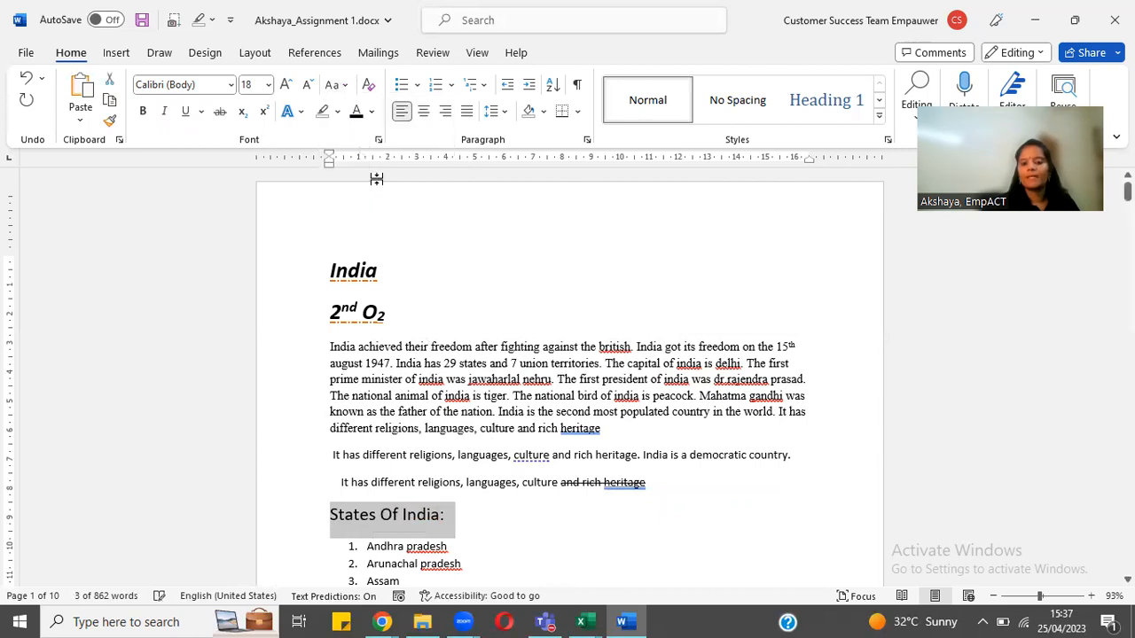
left_click_drag(322, 519, 393, 514)
left_click(406, 516)
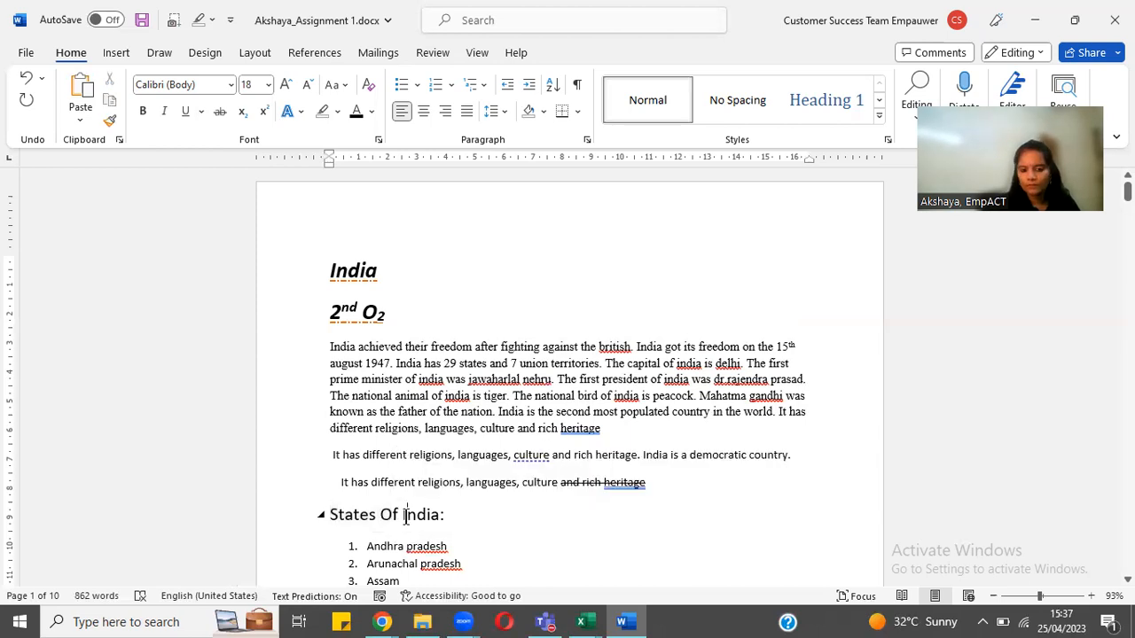
- Apply toggle case to the "States Of India:" line and select the uppercase letters of its first word
left_click_drag(446, 515, 330, 515)
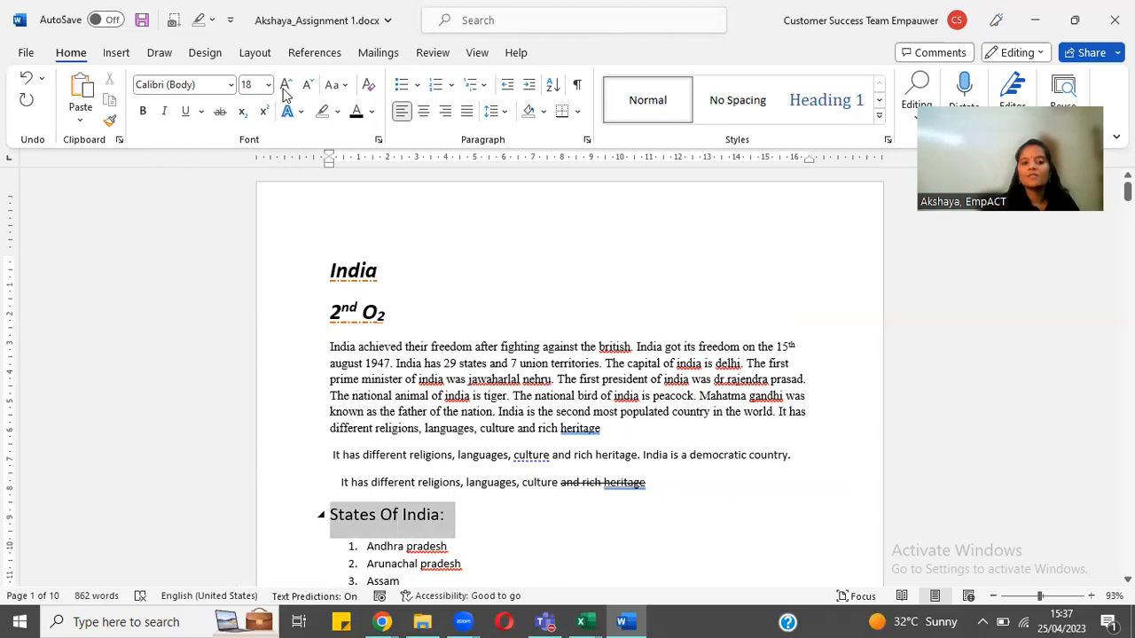
left_click(330, 85)
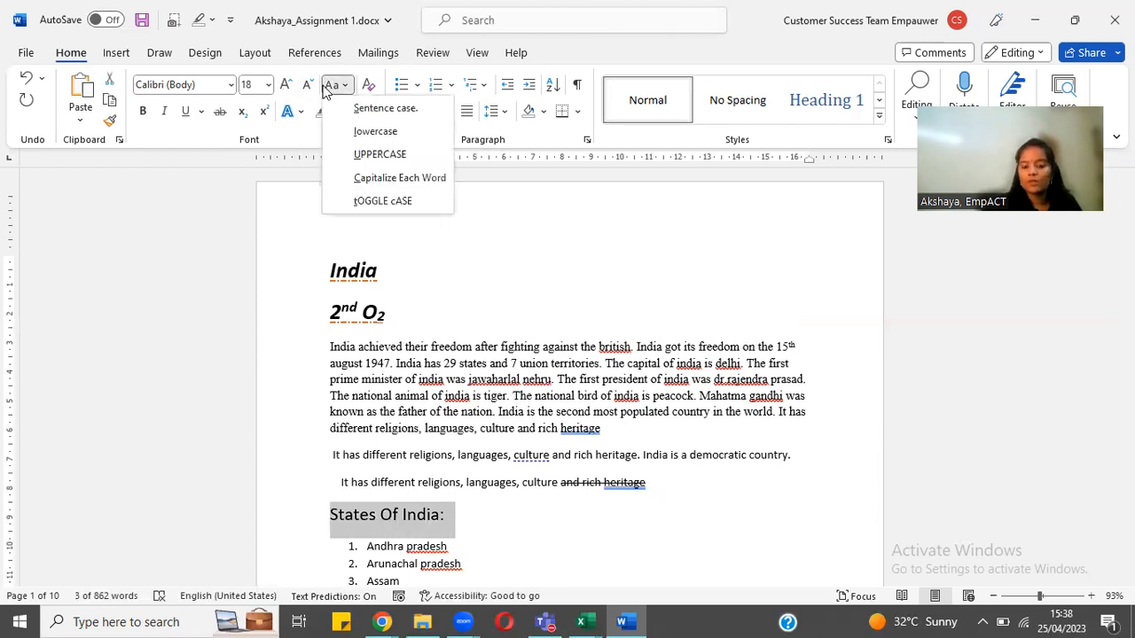
left_click(372, 201)
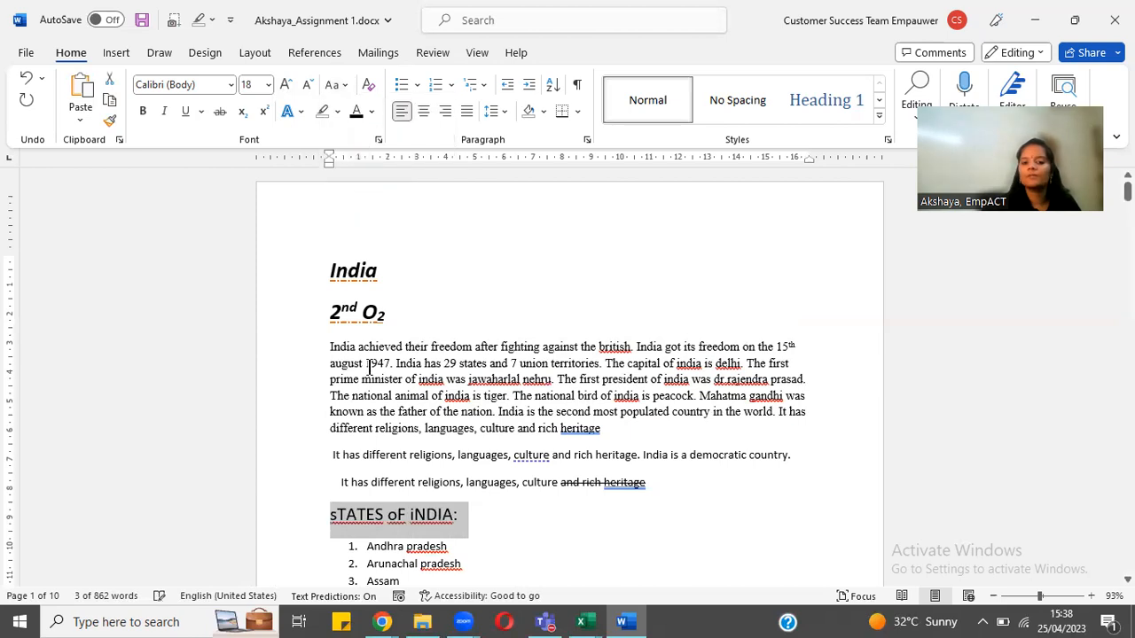
left_click(365, 516)
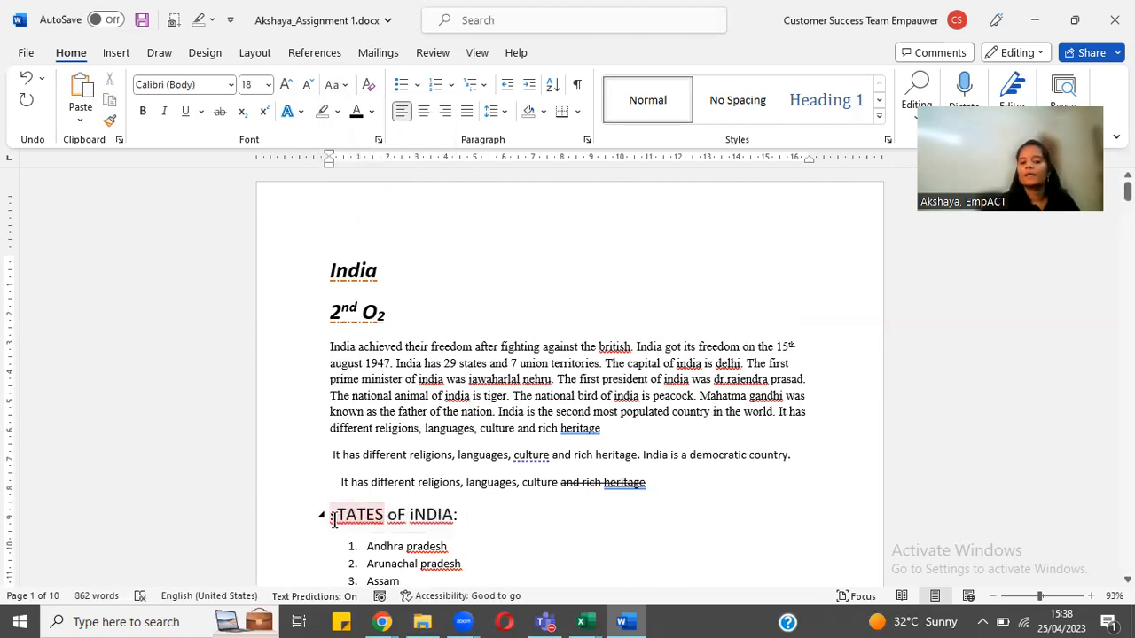
left_click_drag(334, 520, 383, 514)
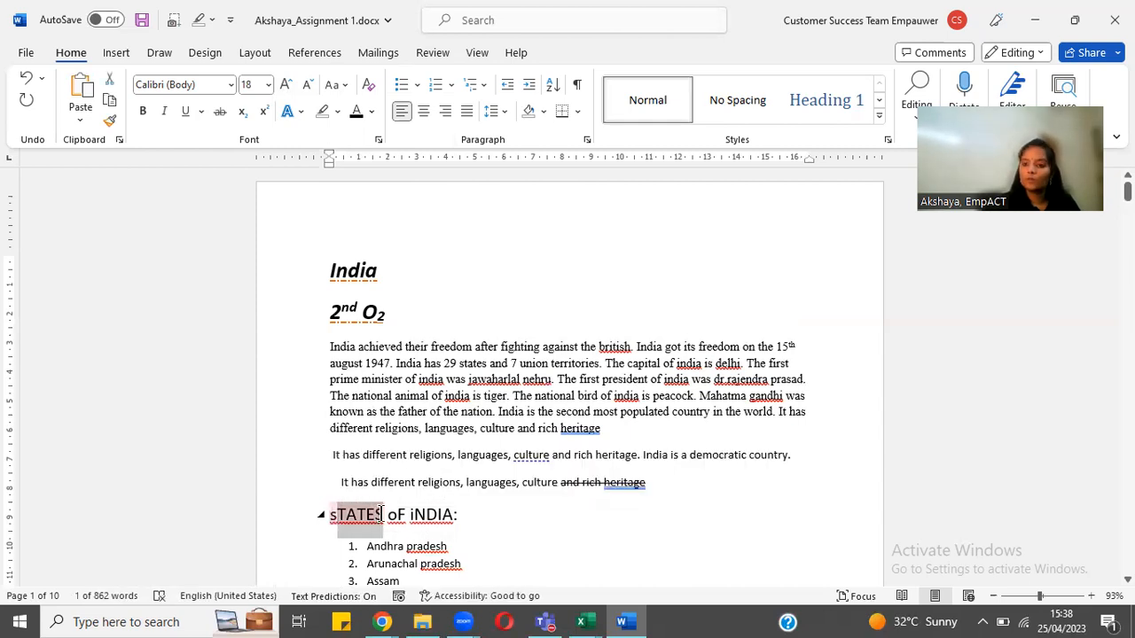
- Undo the toggle case change on the "sTATES oF iNDIA:" line
left_click(358, 459)
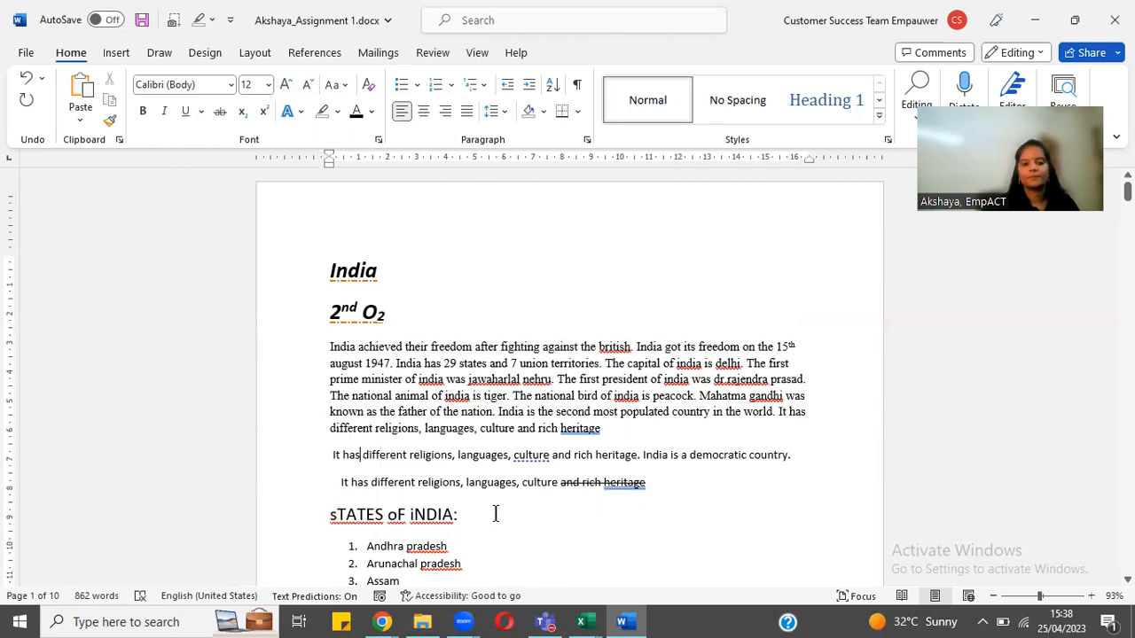
key("ctrl+z")
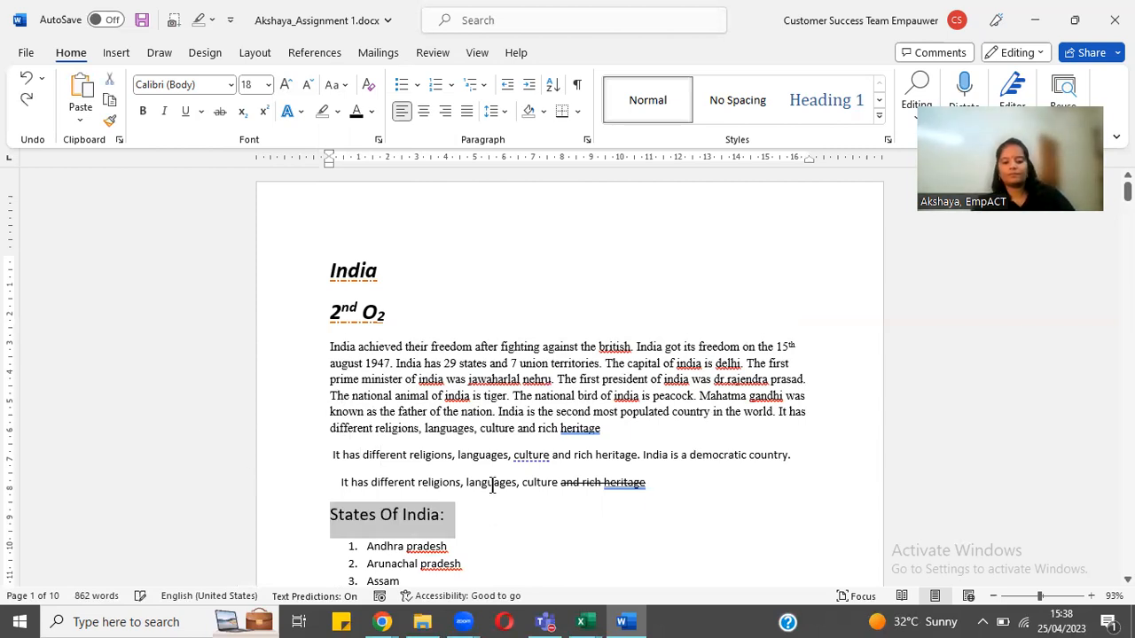
- Select the words "States Of India" without the colon and preview text highlight colours such as Bright Green without applying one
left_click(446, 517)
left_click_drag(439, 517, 330, 516)
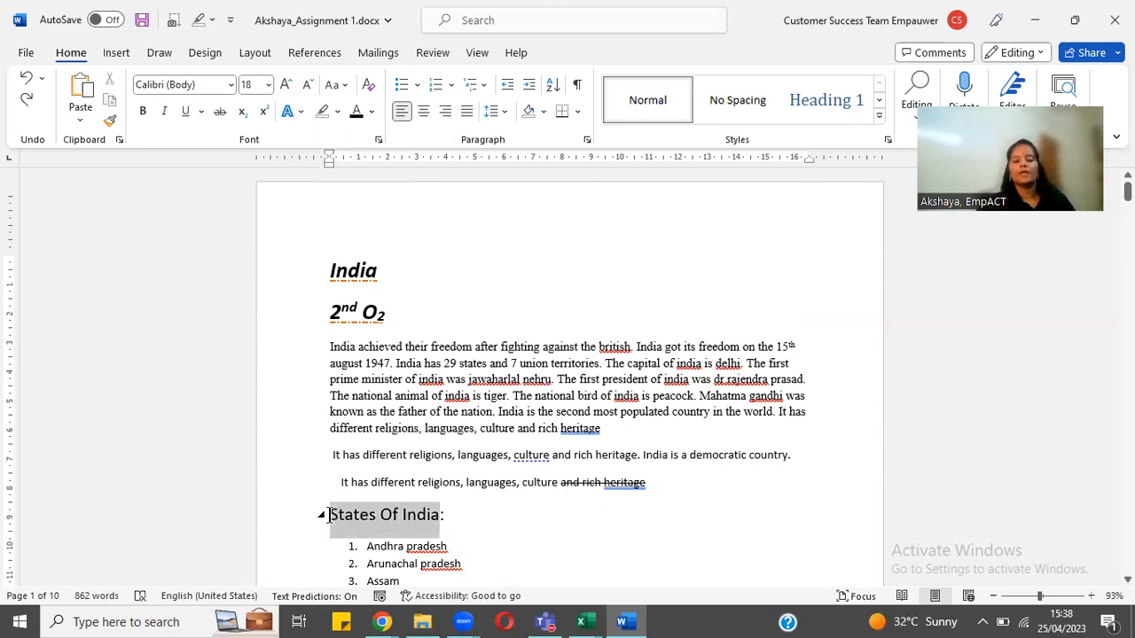
left_click(338, 111)
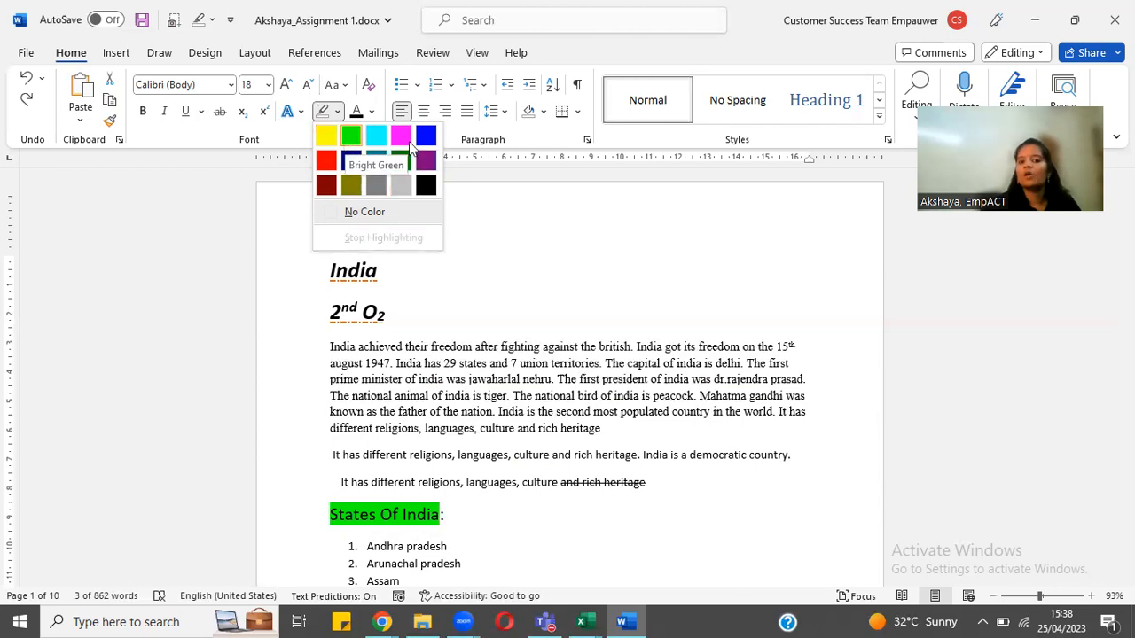
left_click(496, 181)
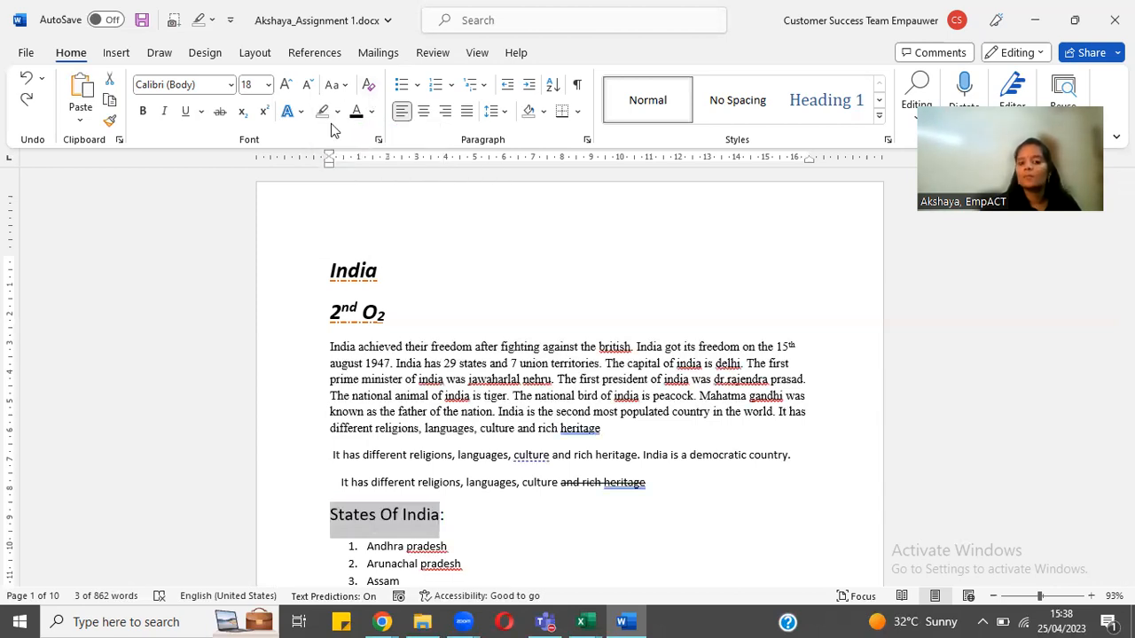
- Shade the selected "States Of India" text with a light violet chosen from the standard palette of additional colours
left_click(541, 111)
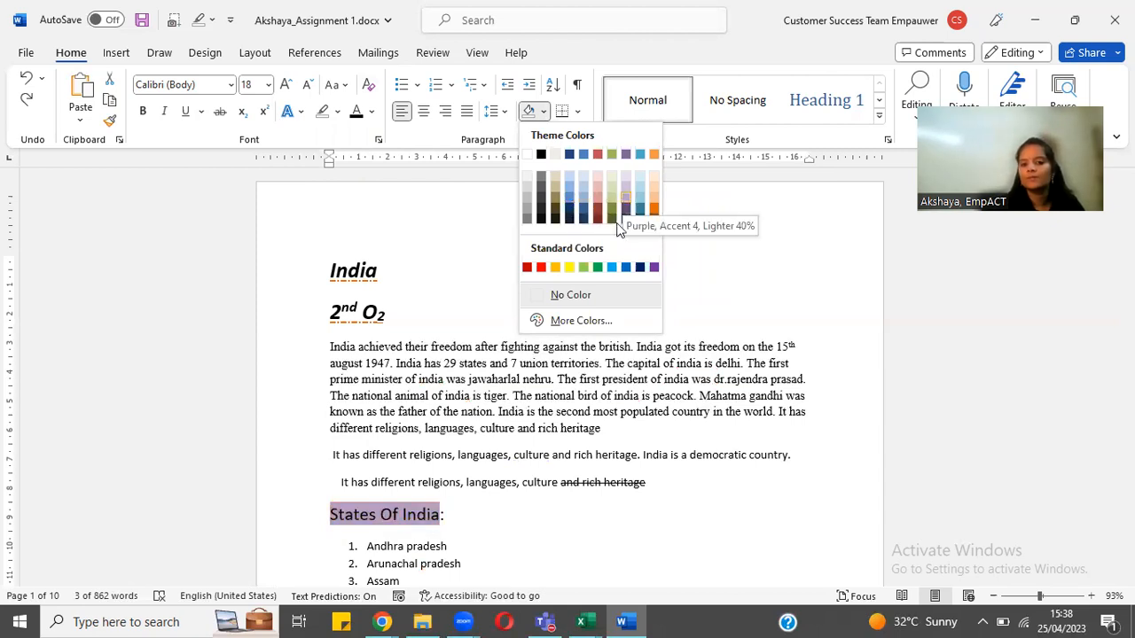
left_click(566, 322)
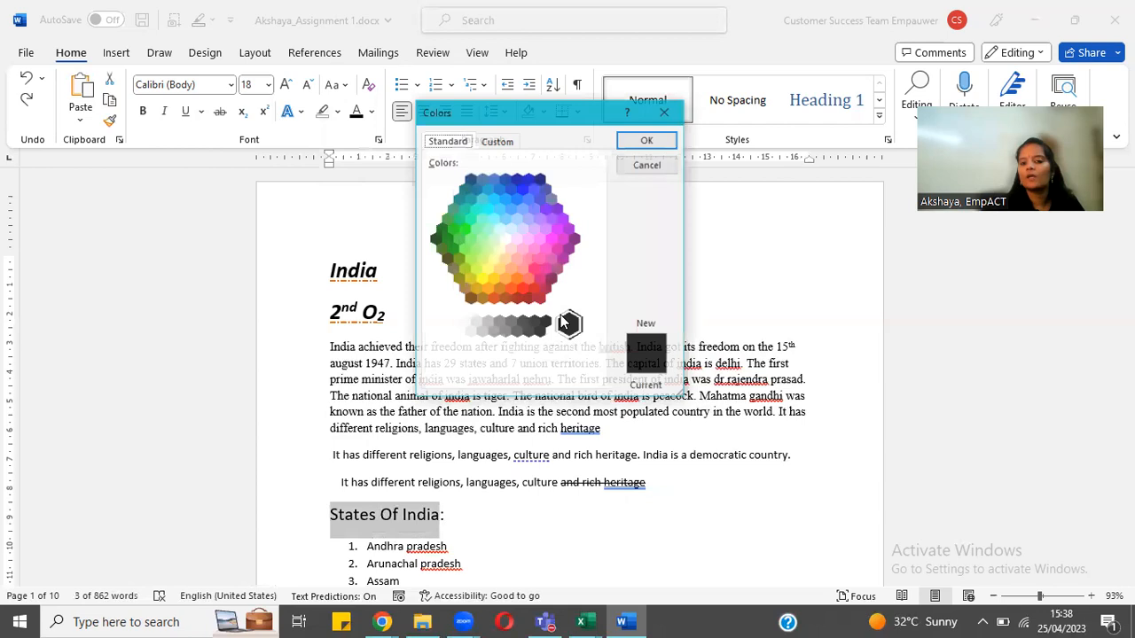
left_click(538, 217)
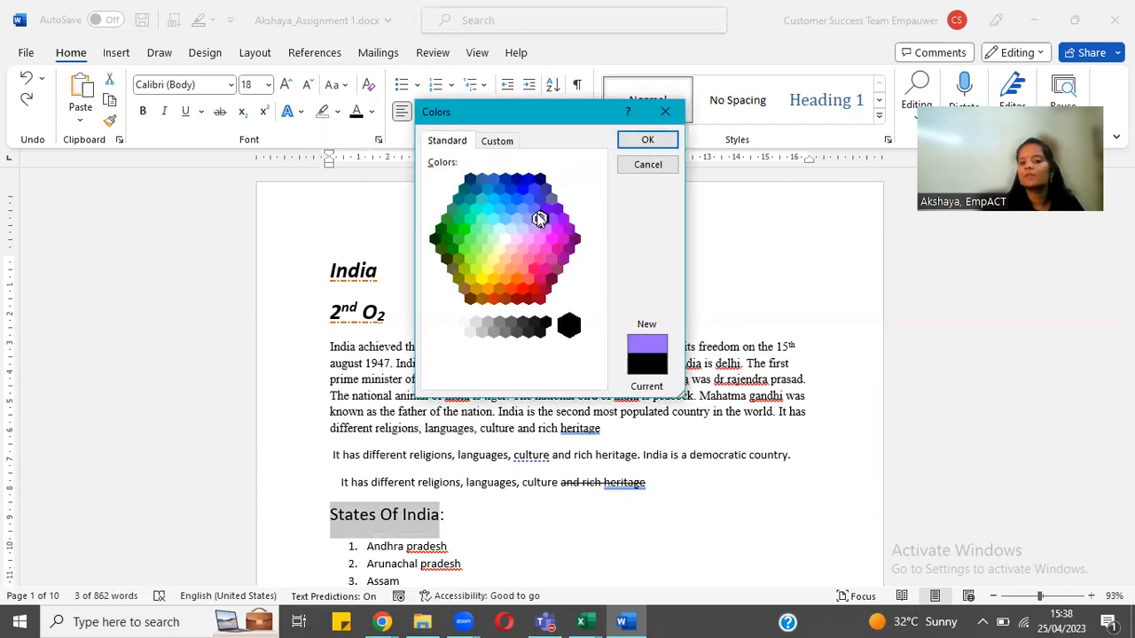
left_click(647, 139)
left_click(557, 379)
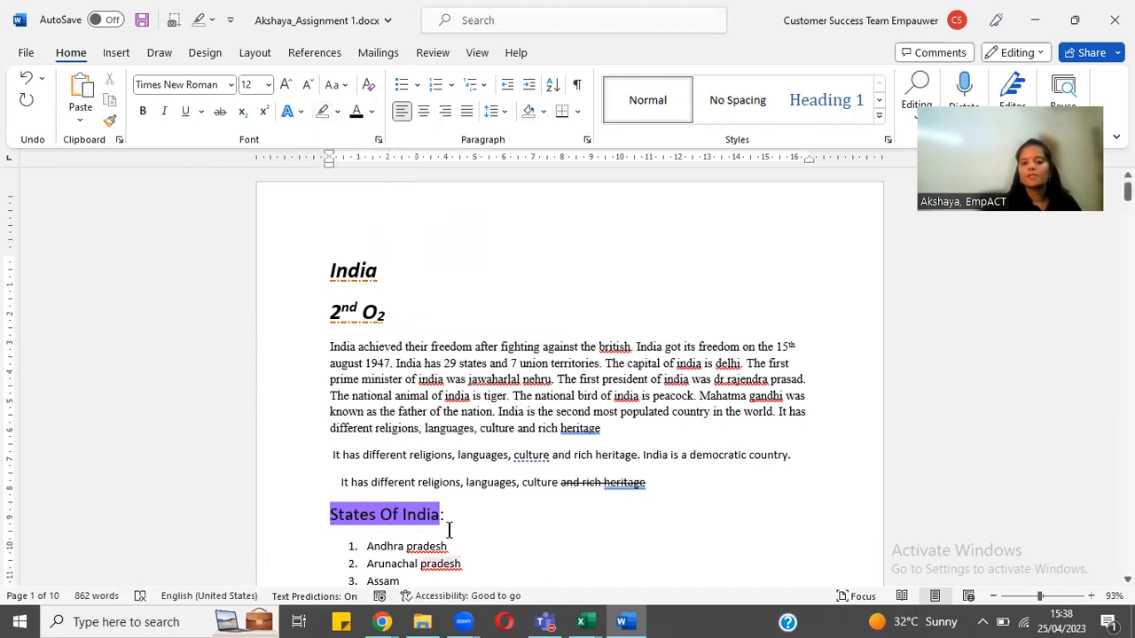
- Set the font colour of the "India" title to the standard light green
triple_click(344, 266)
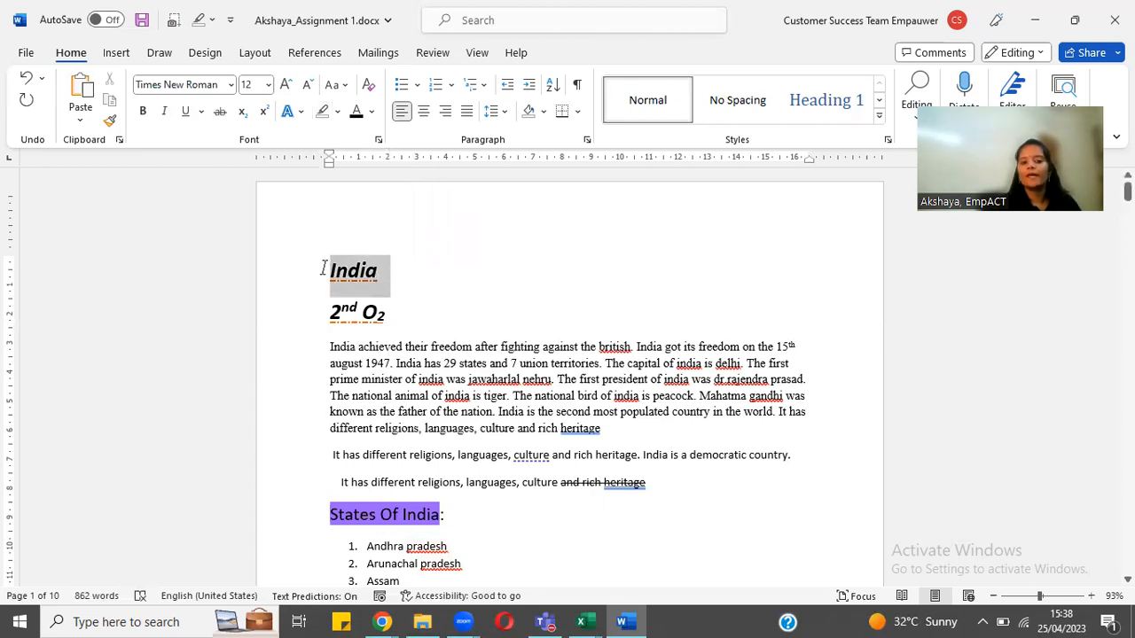
left_click(373, 113)
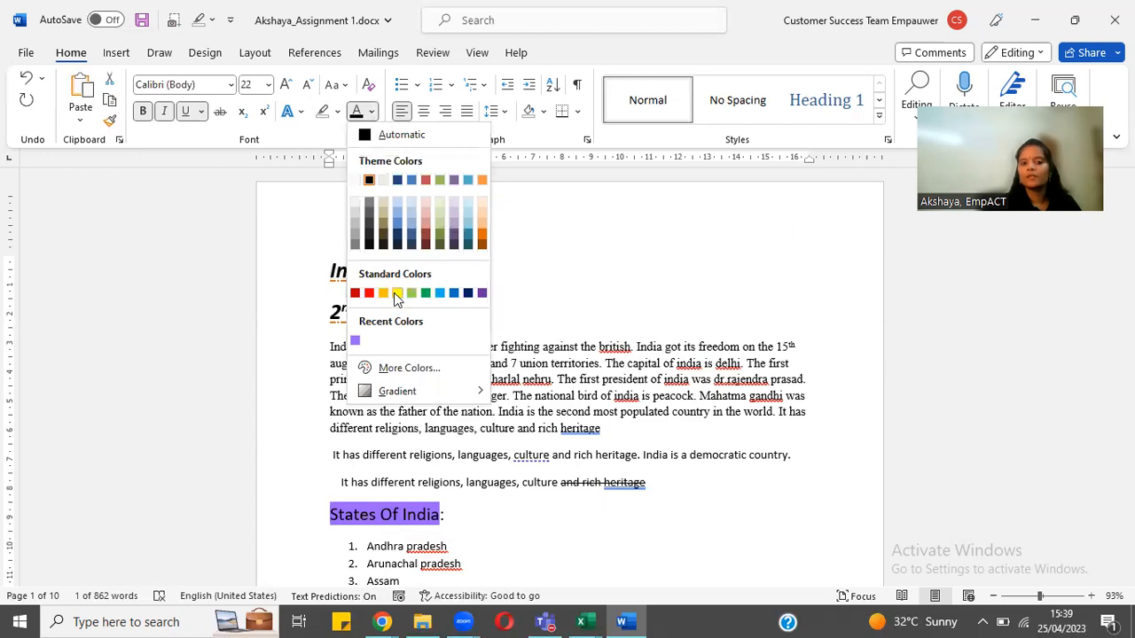
left_click(406, 295)
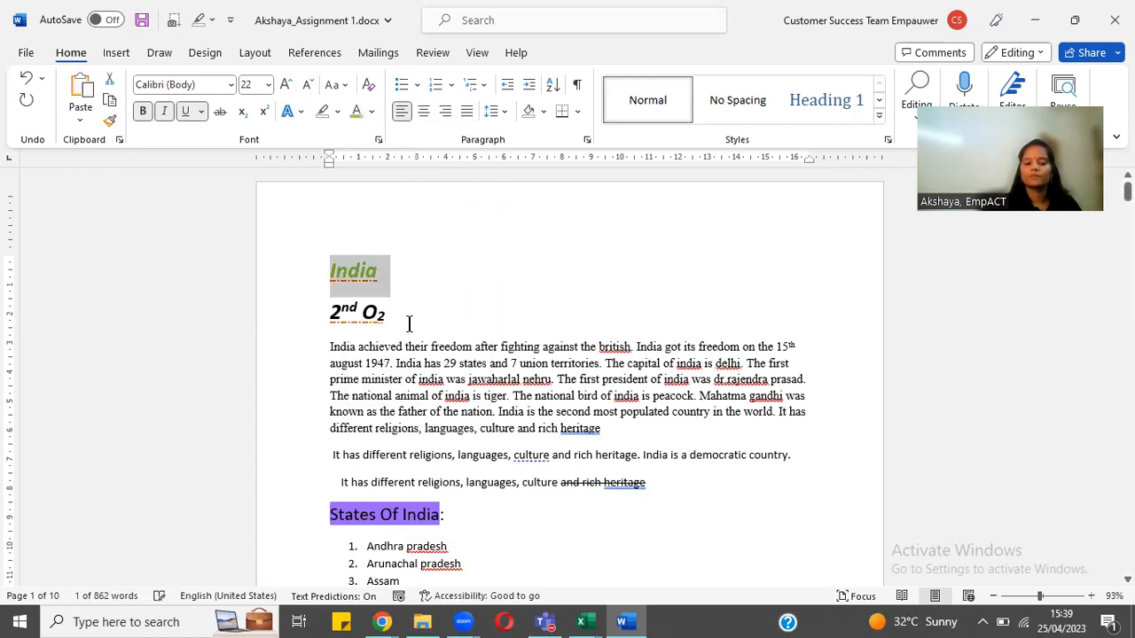
left_click(401, 365)
- Apply the centred gradient from the dark variations to the "India" title's font colour
left_click_drag(381, 270, 326, 271)
left_click(371, 112)
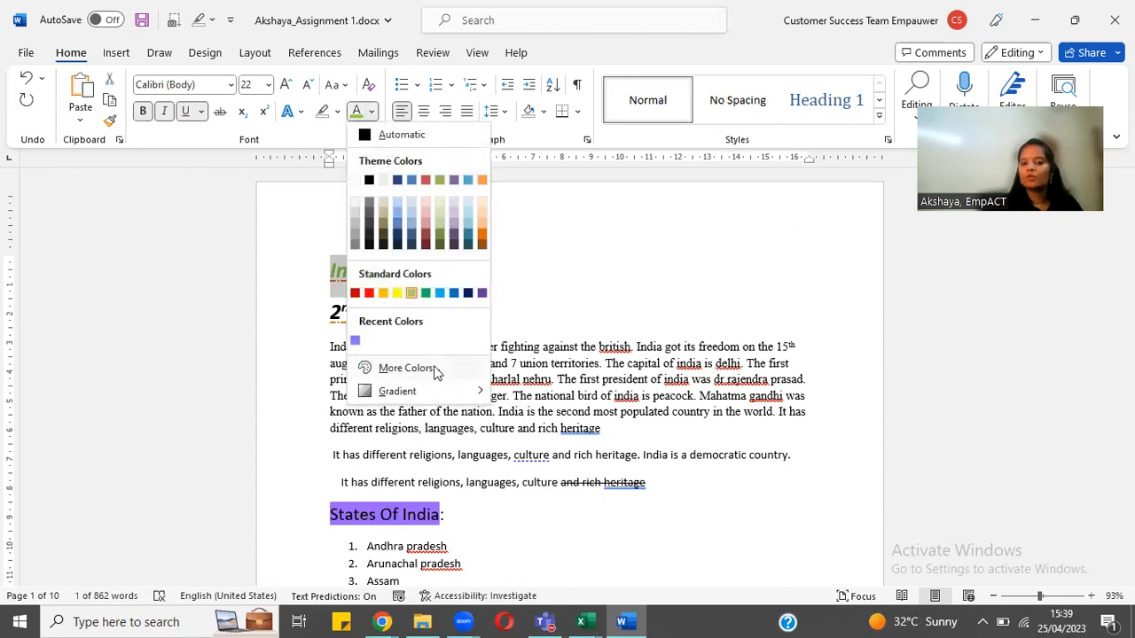
mouse_move(436, 393)
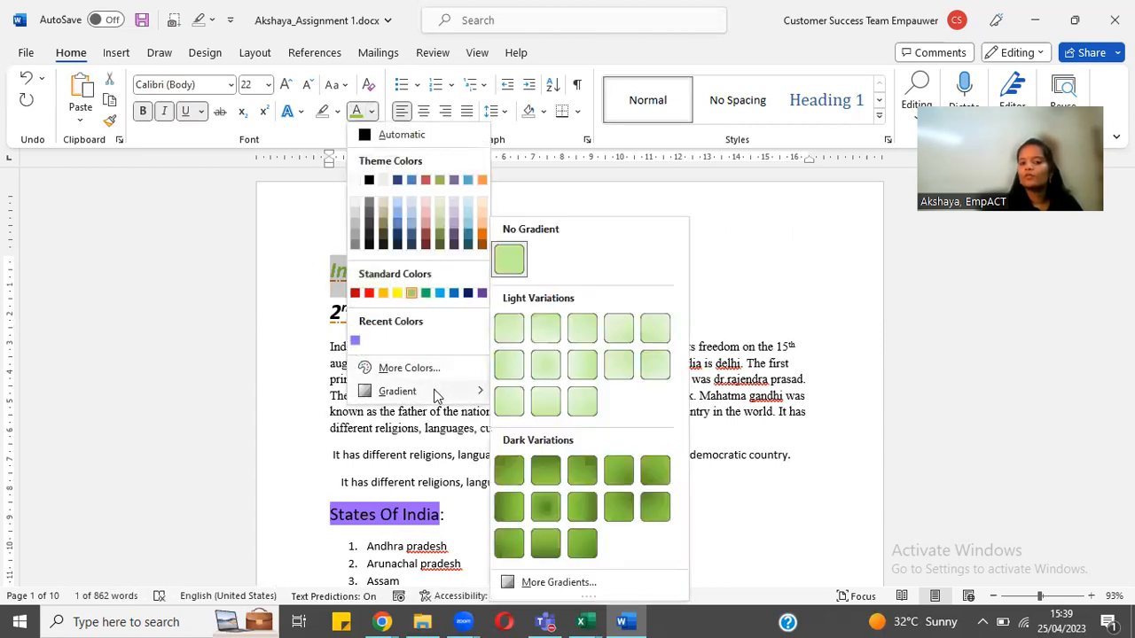
left_click(555, 505)
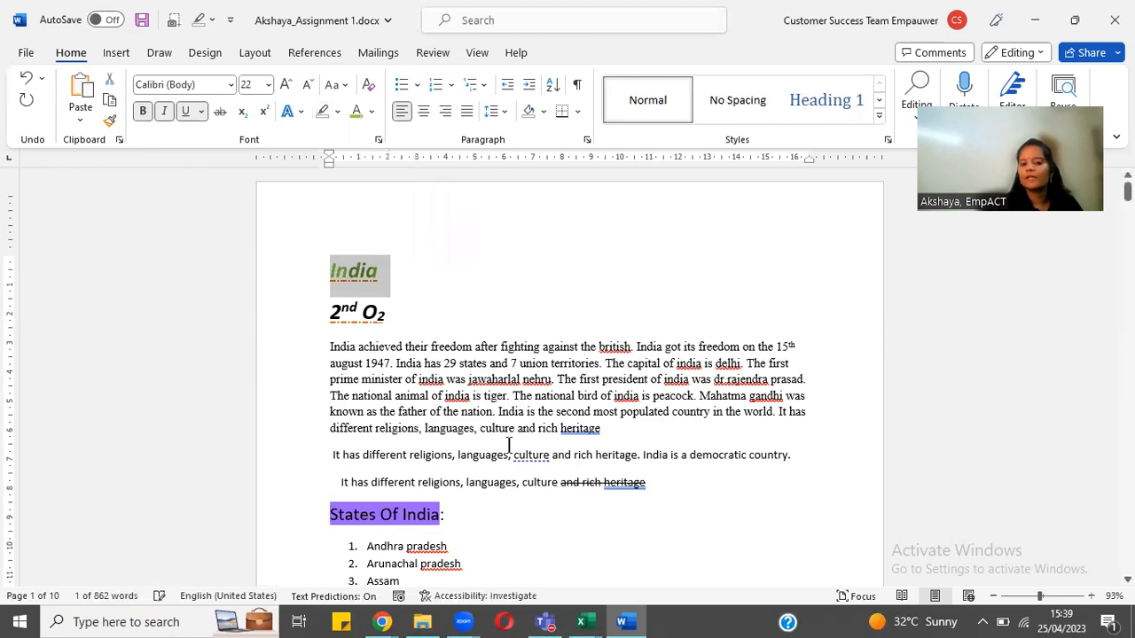
left_click(359, 346)
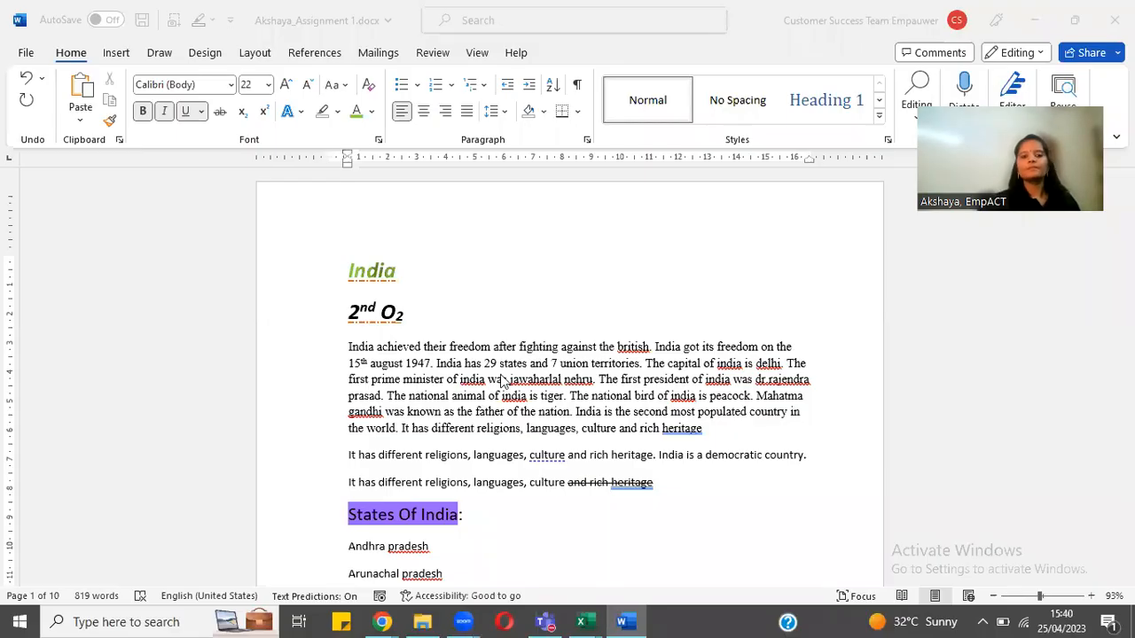
- Select the full list of states under "States Of India:" and apply solid round bullets
left_click(492, 402)
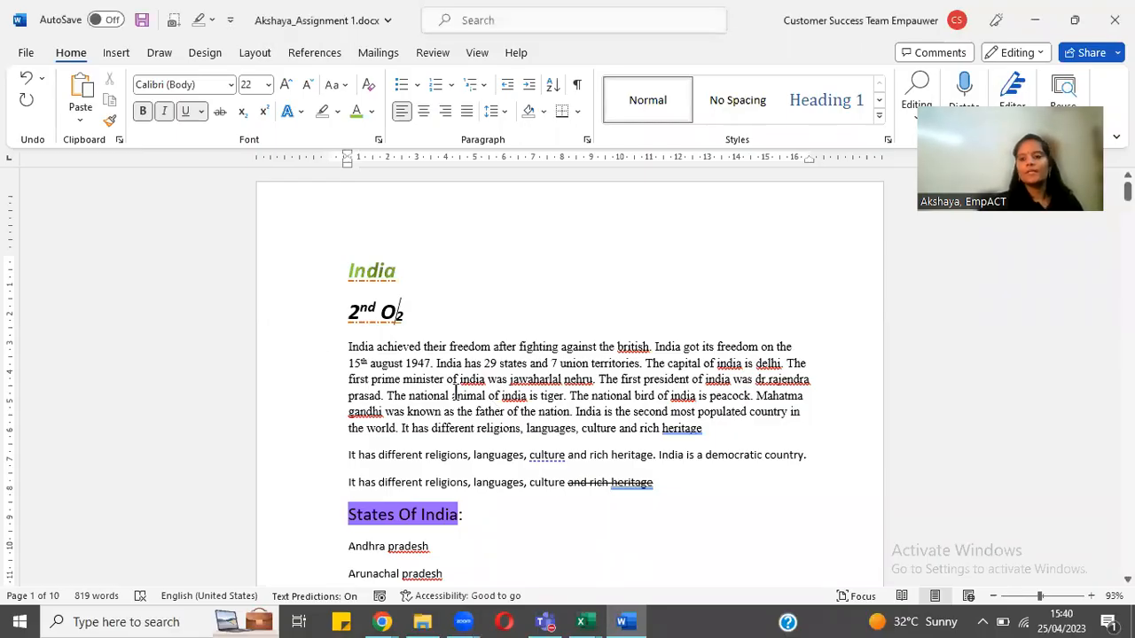
scroll(452, 390, "down", 3)
scroll(451, 391, "down", 1)
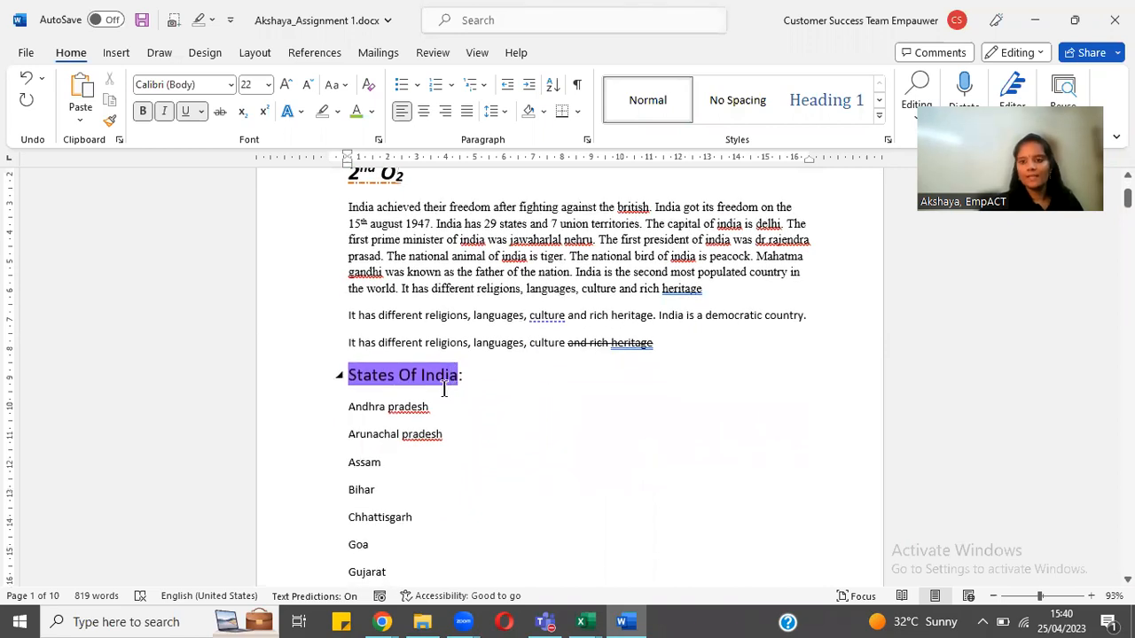
scroll(446, 381, "down", 3)
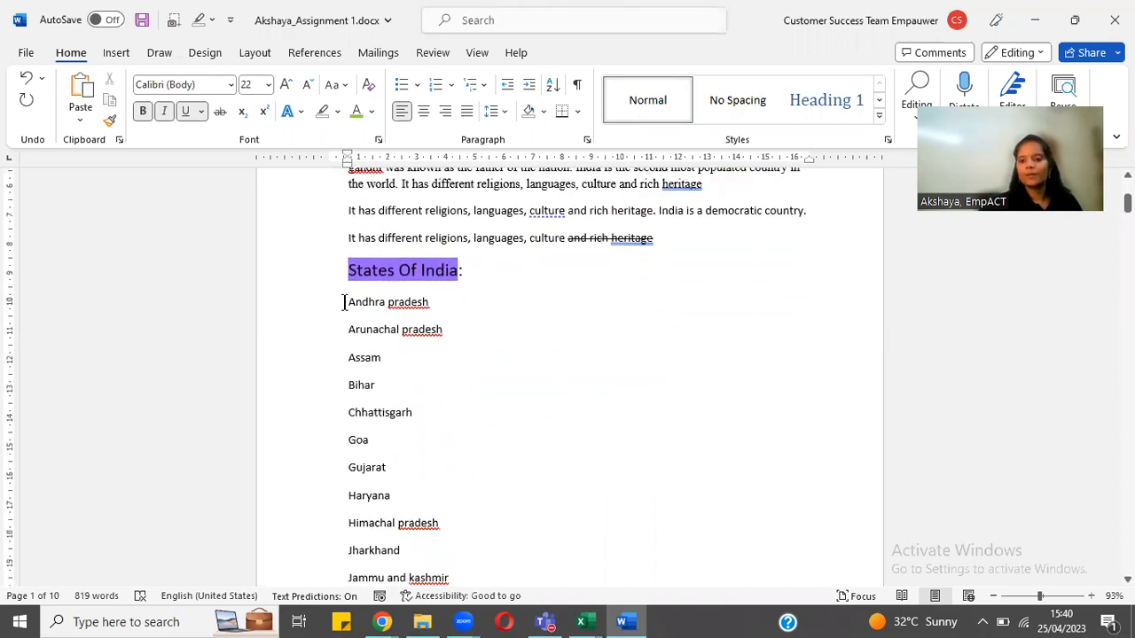
left_click_drag(344, 302, 468, 473)
scroll(470, 474, "up", 6)
scroll(469, 476, "up", 5)
scroll(462, 477, "down", 2)
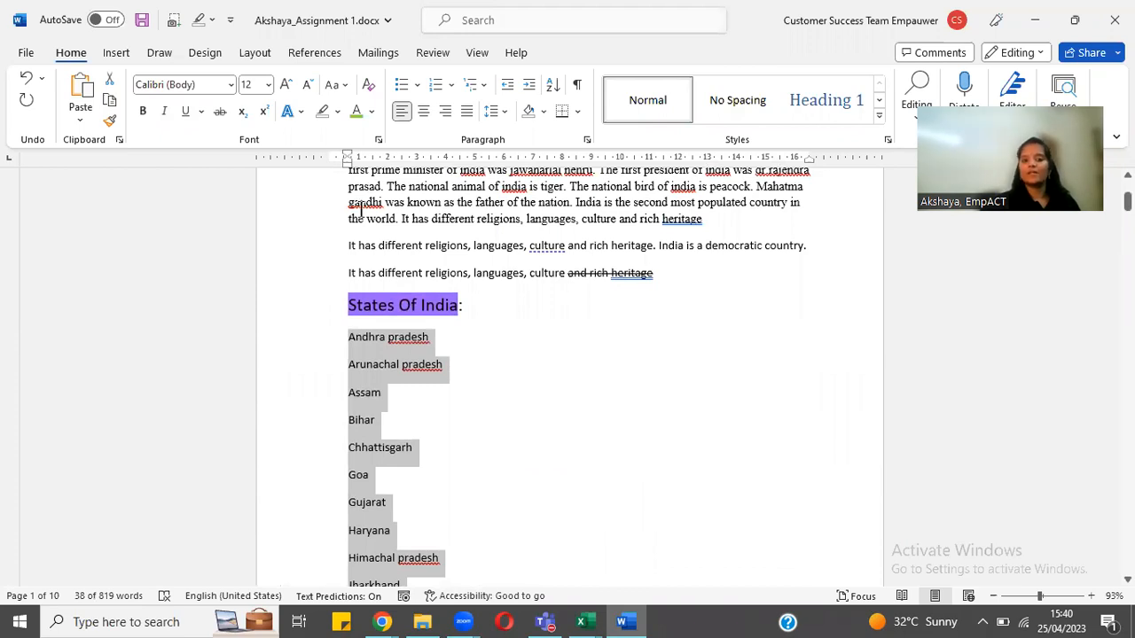
left_click(400, 84)
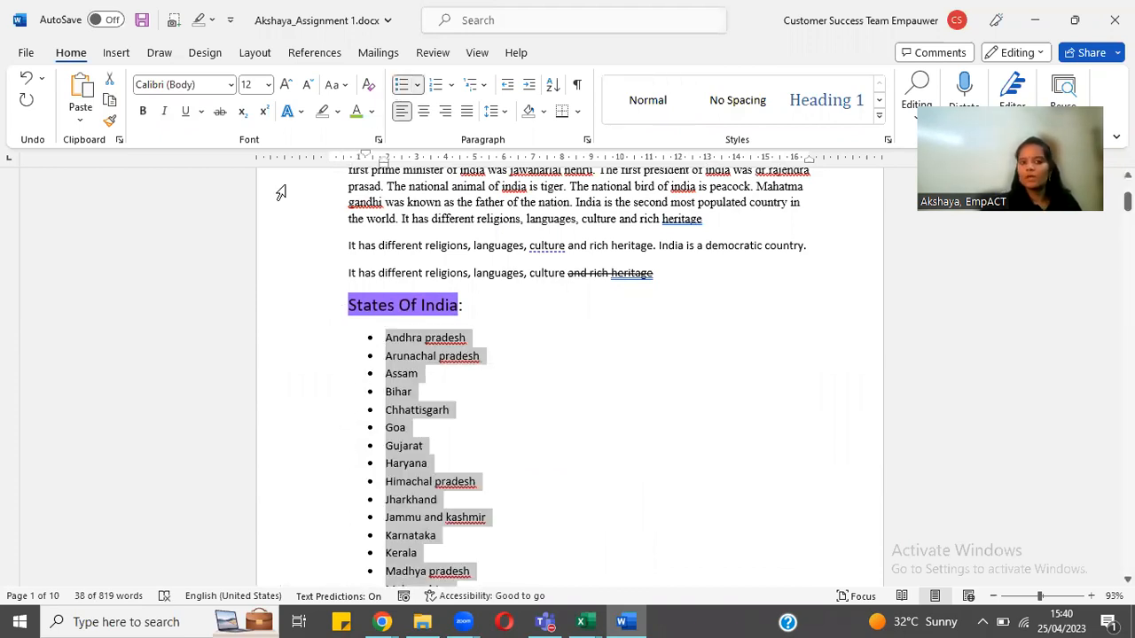
- Try hollow circle bullets on the state list and replace them with the multicoloured cross-shaped bullets
left_click(419, 85)
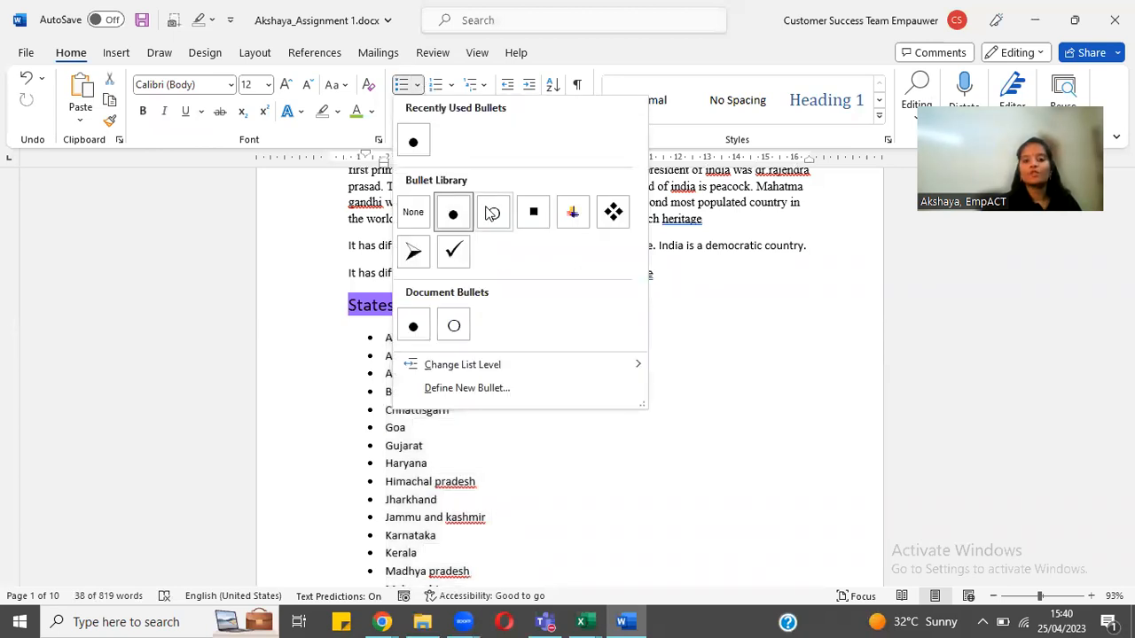
left_click(494, 215)
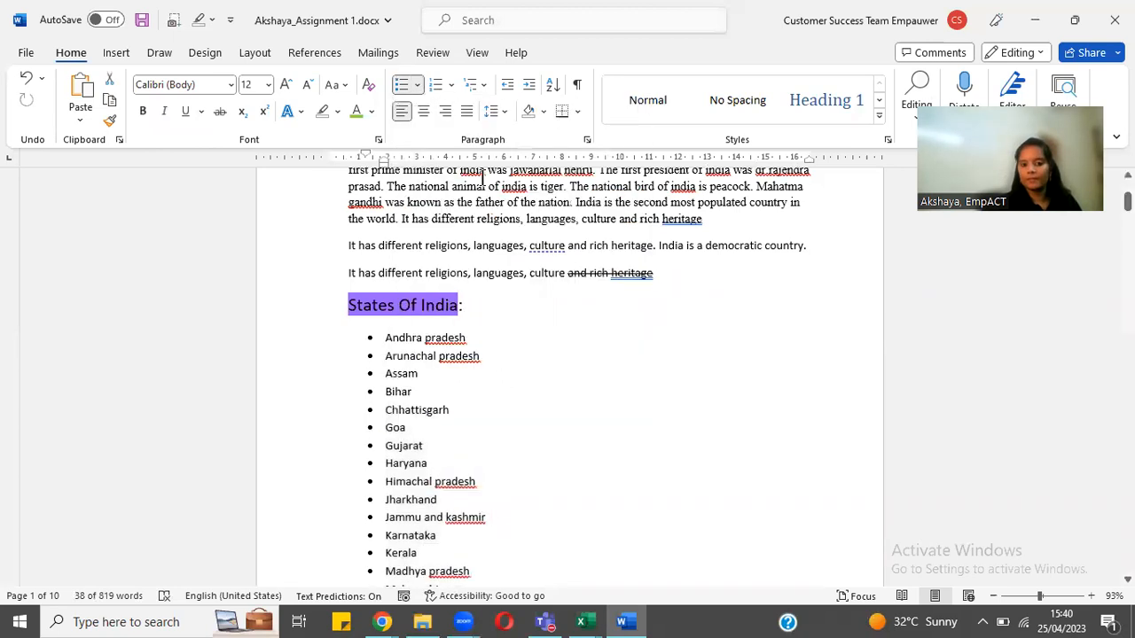
left_click(418, 84)
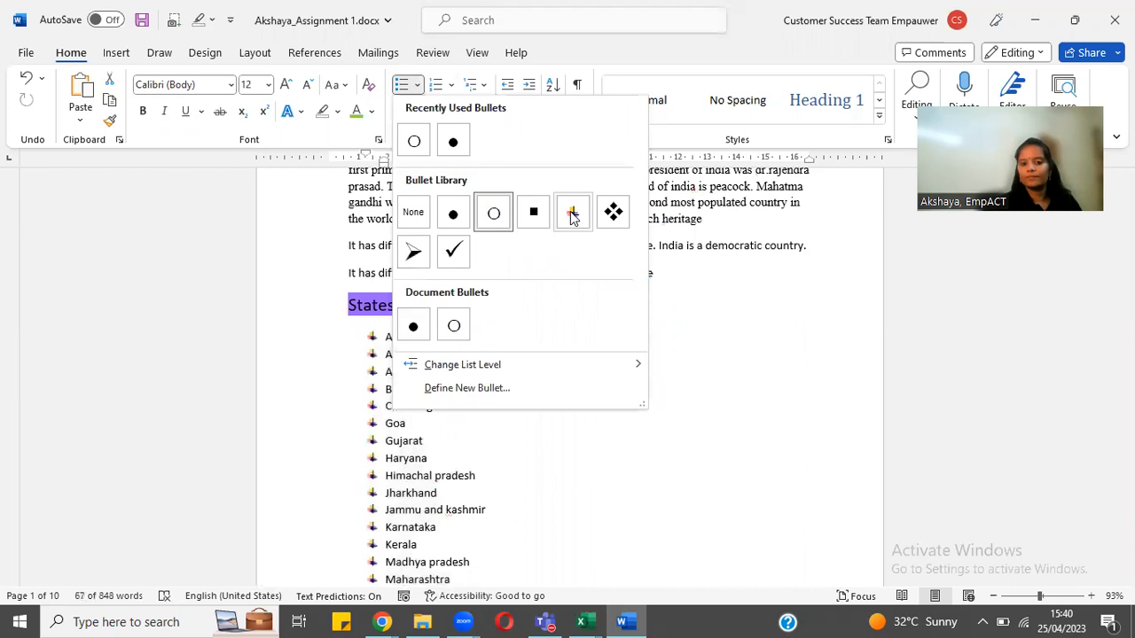
left_click(573, 213)
- Add a new bullet item "jkhlkjk" after West Bengal and end the bulleted list below it
scroll(430, 429, "down", 7)
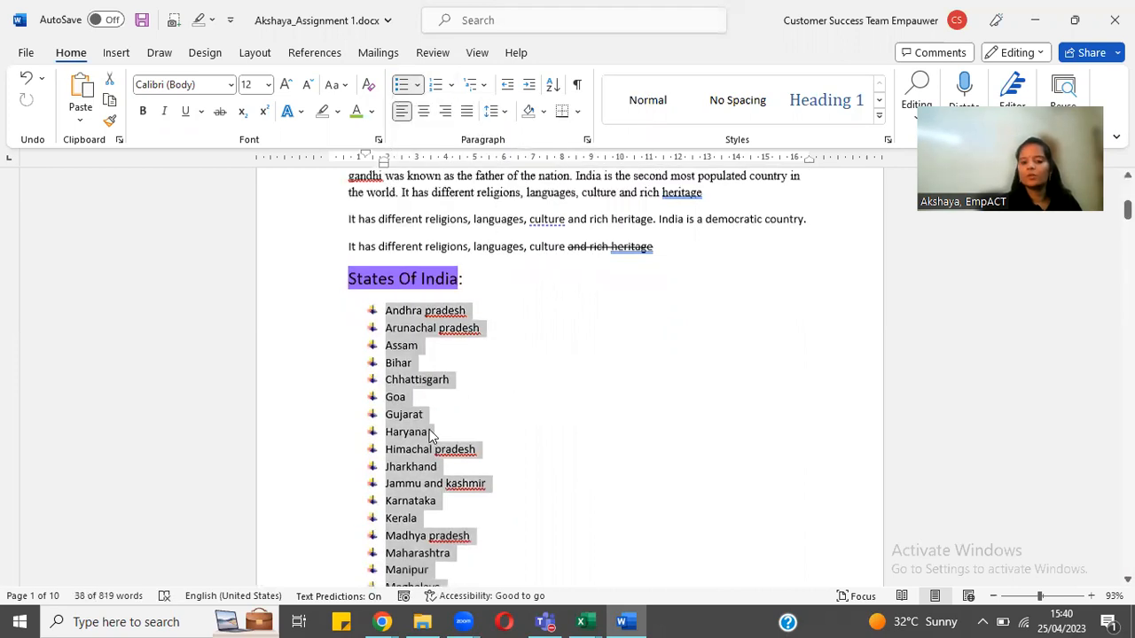
scroll(421, 440, "down", 3)
left_click(492, 432)
key("Return")
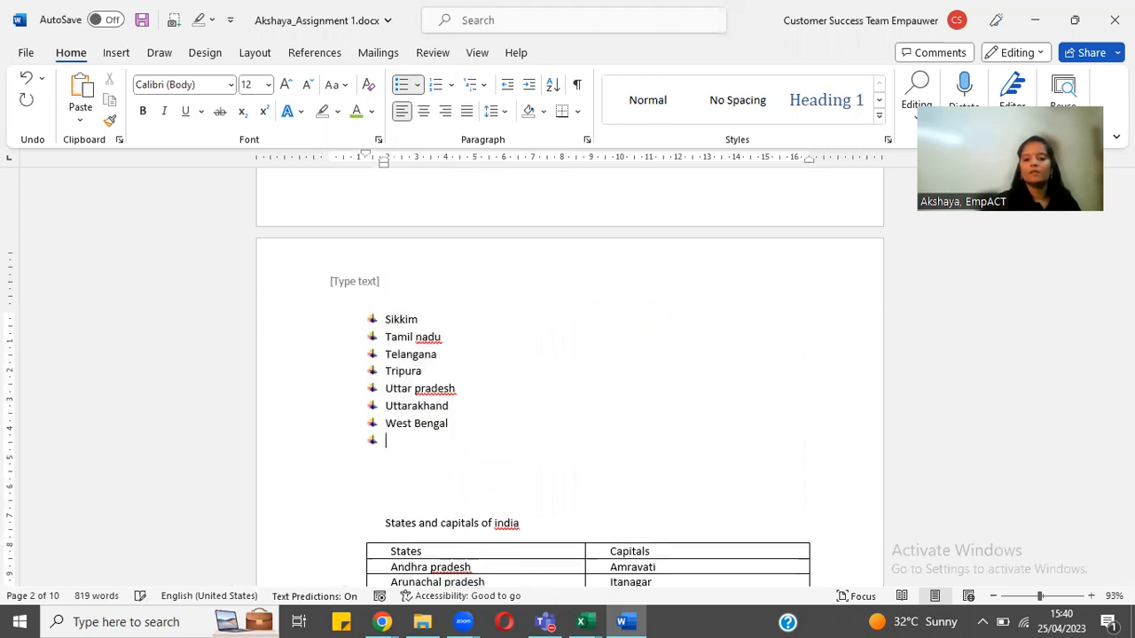
type("jkhlkjk")
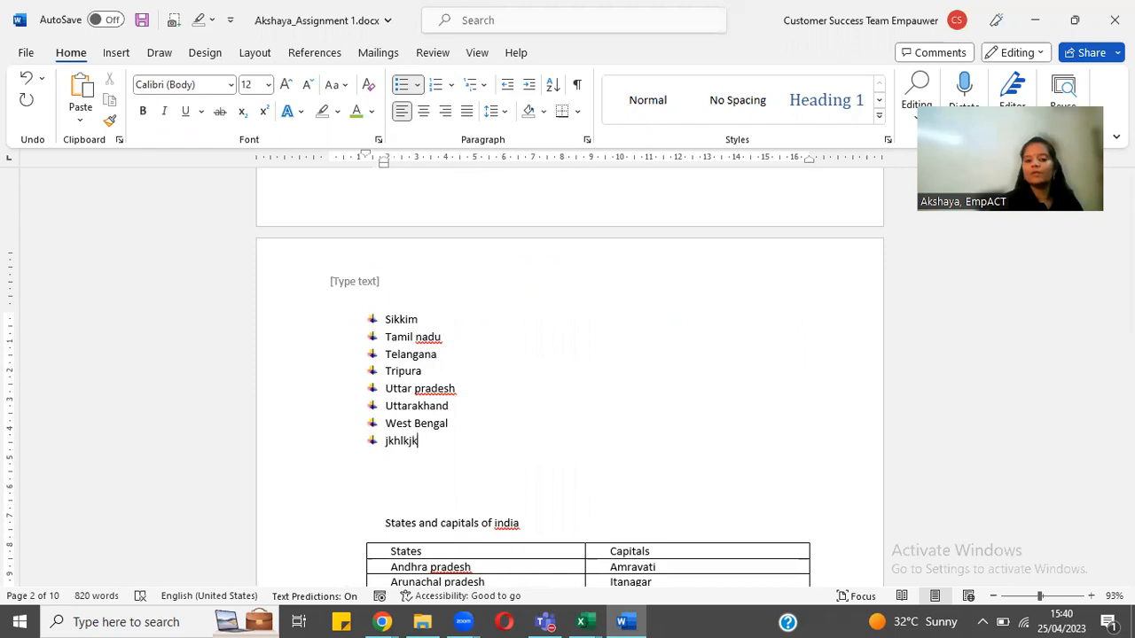
key("Return")
key("Return")
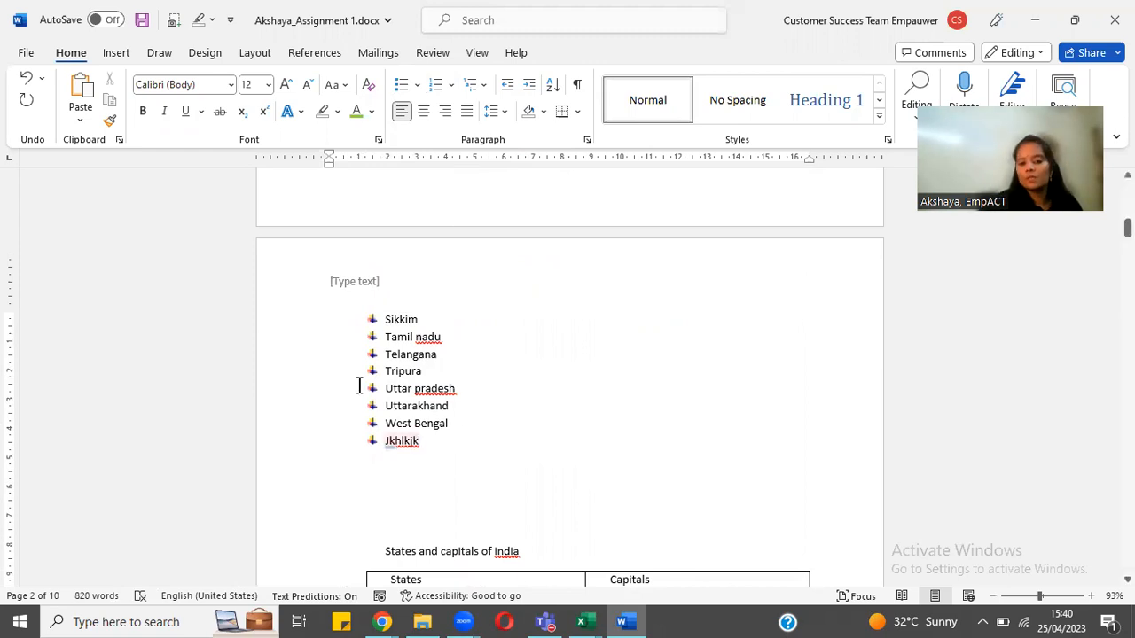
- Select the whole state list and remove its bullets, leaving the bullet library without picking a new style
left_click_drag(376, 227, 405, 92)
left_click(402, 86)
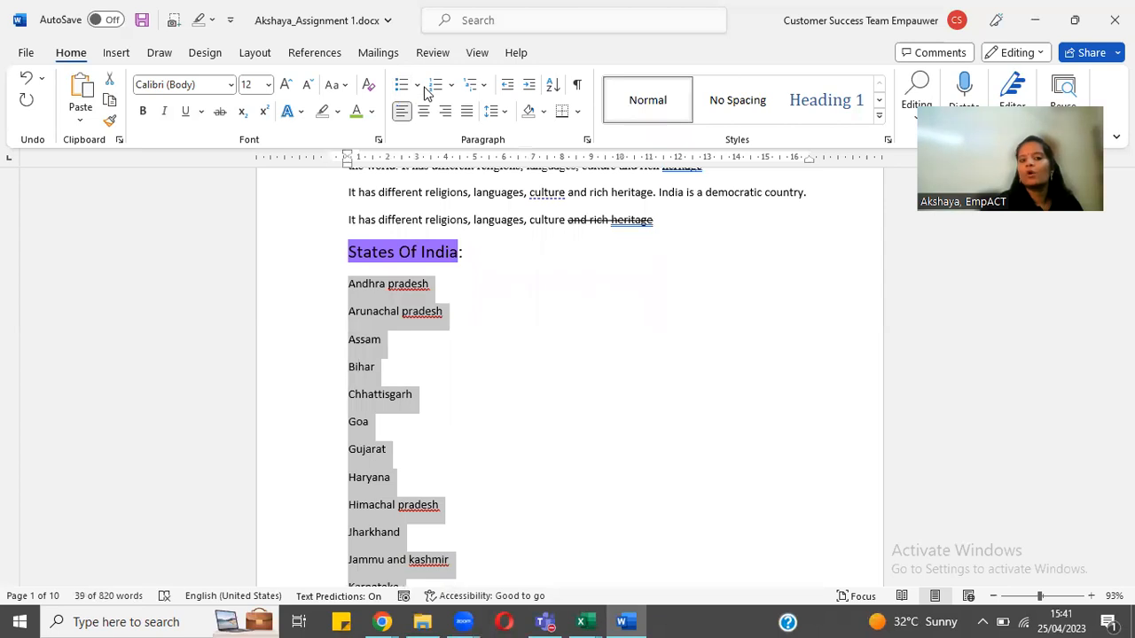
left_click(418, 86)
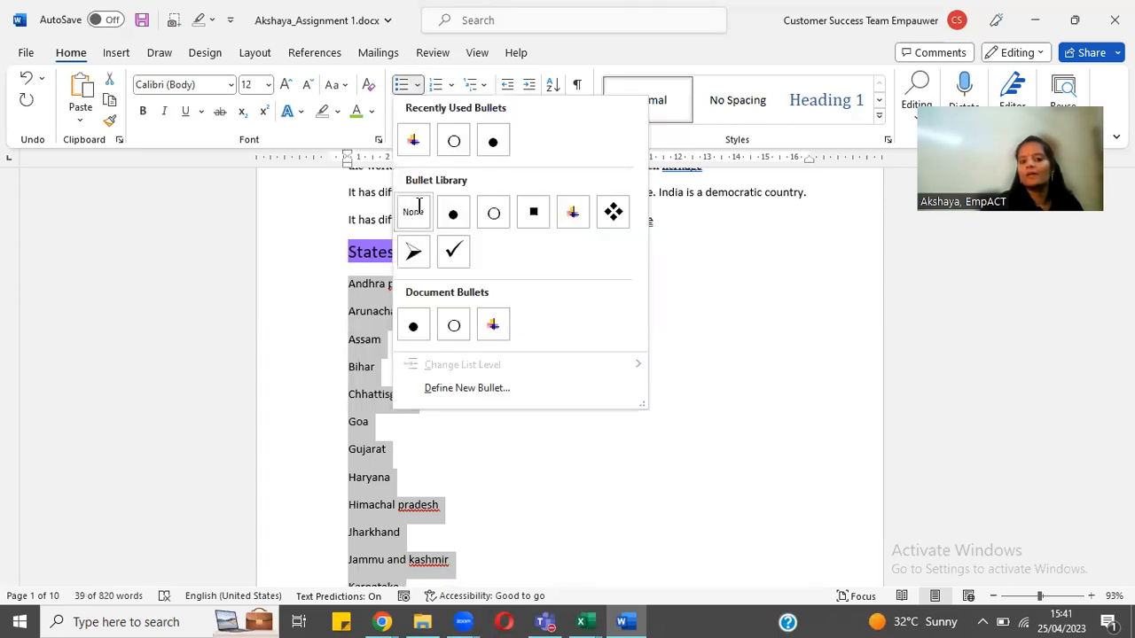
left_click(301, 345)
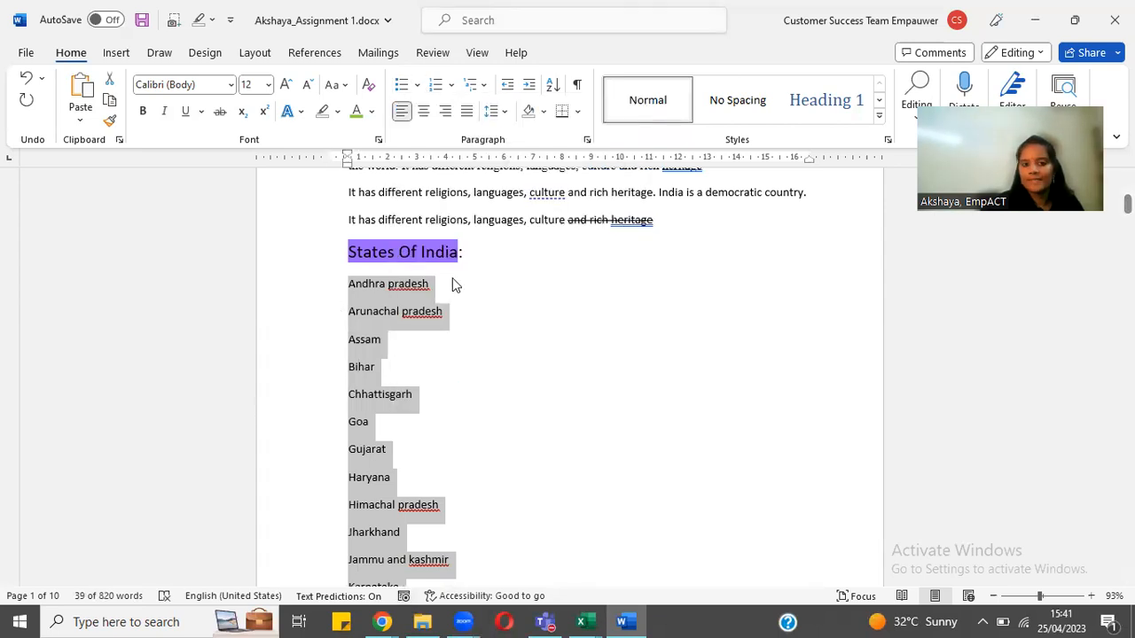
- Number the selected state list and change its number format to 1), 2), 3)
left_click(437, 84)
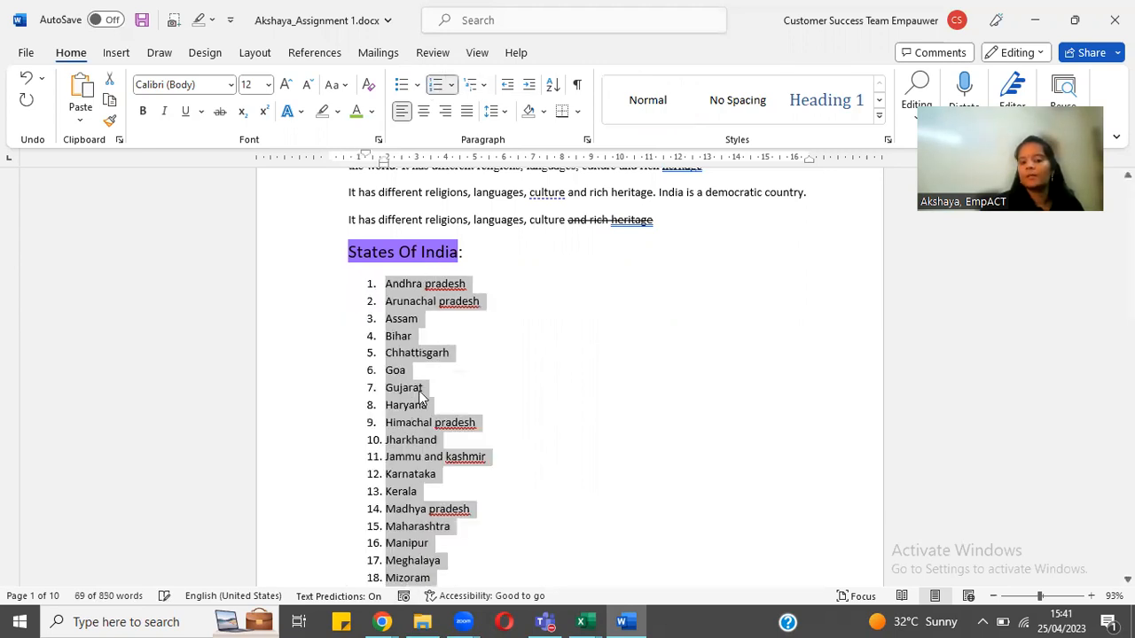
left_click(453, 86)
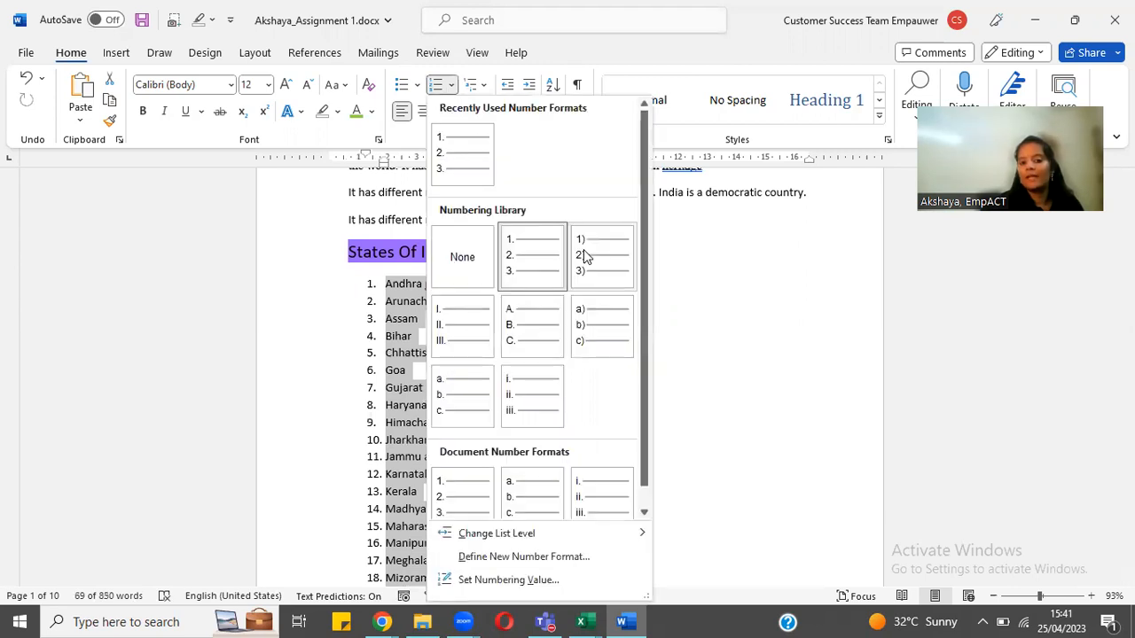
left_click(583, 256)
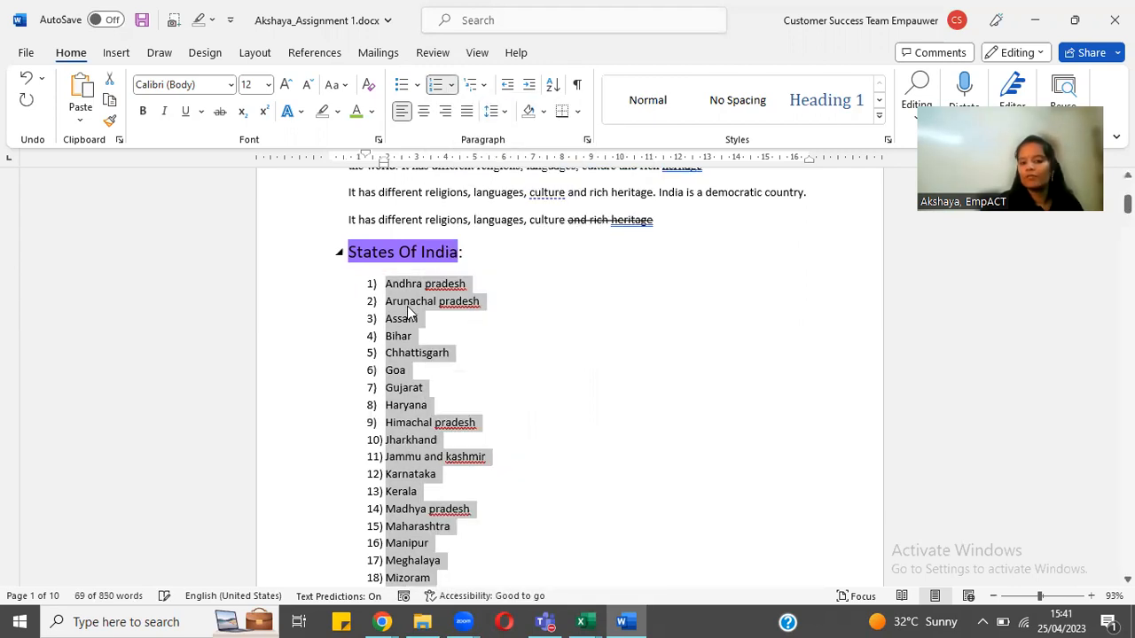
scroll(432, 425, "down", 2)
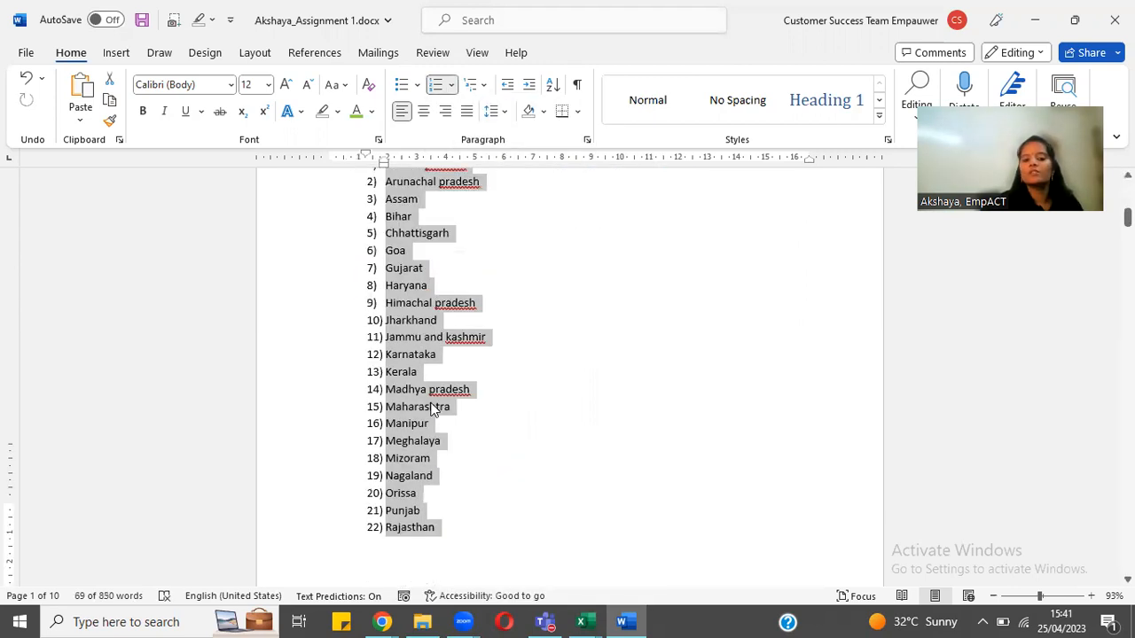
- Add the numbered items "Gkjhlkjl" and "Gkjkjkj" after item 30 of the state list and end the list below them
scroll(432, 407, "down", 6)
left_click(454, 458)
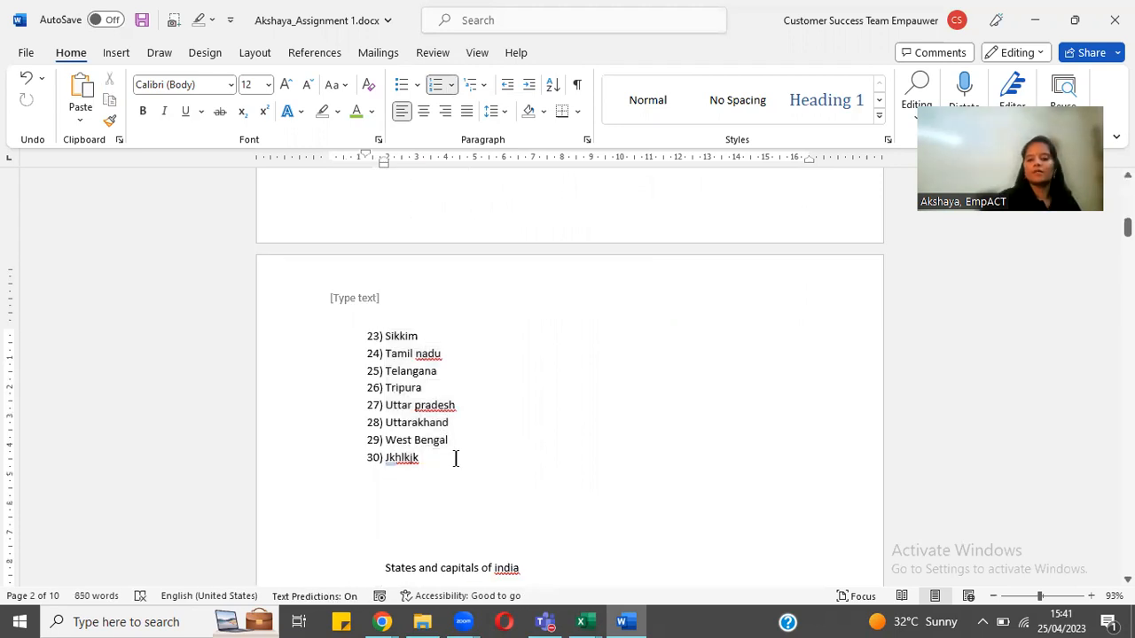
key("Return")
type("gkjhlkjl")
key("Return")
type("gkjkjk")
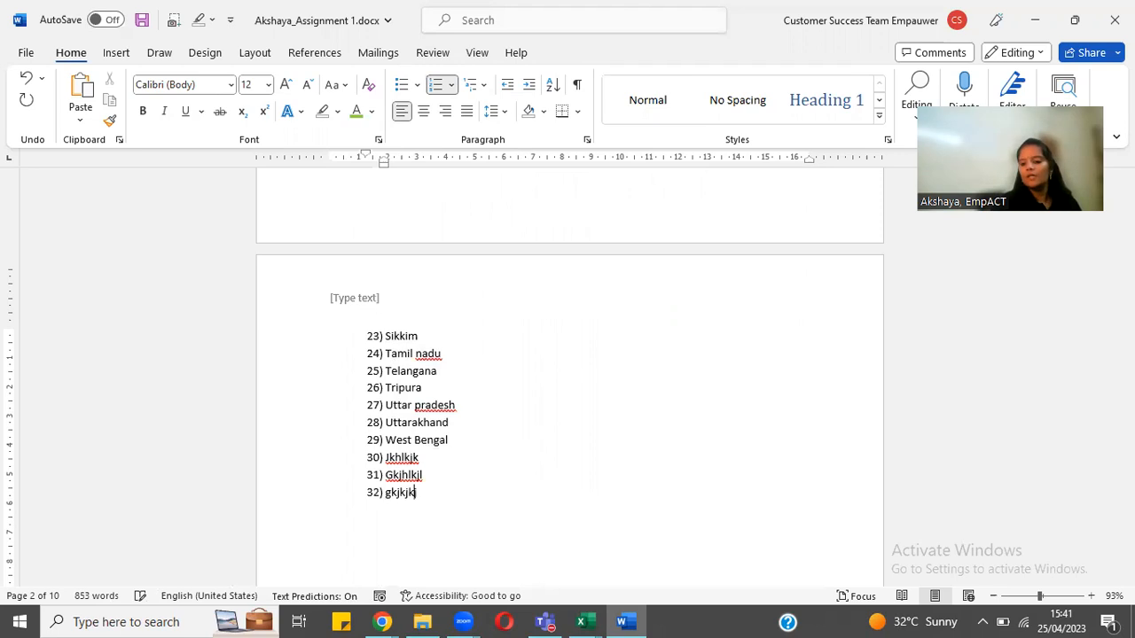
key("Return")
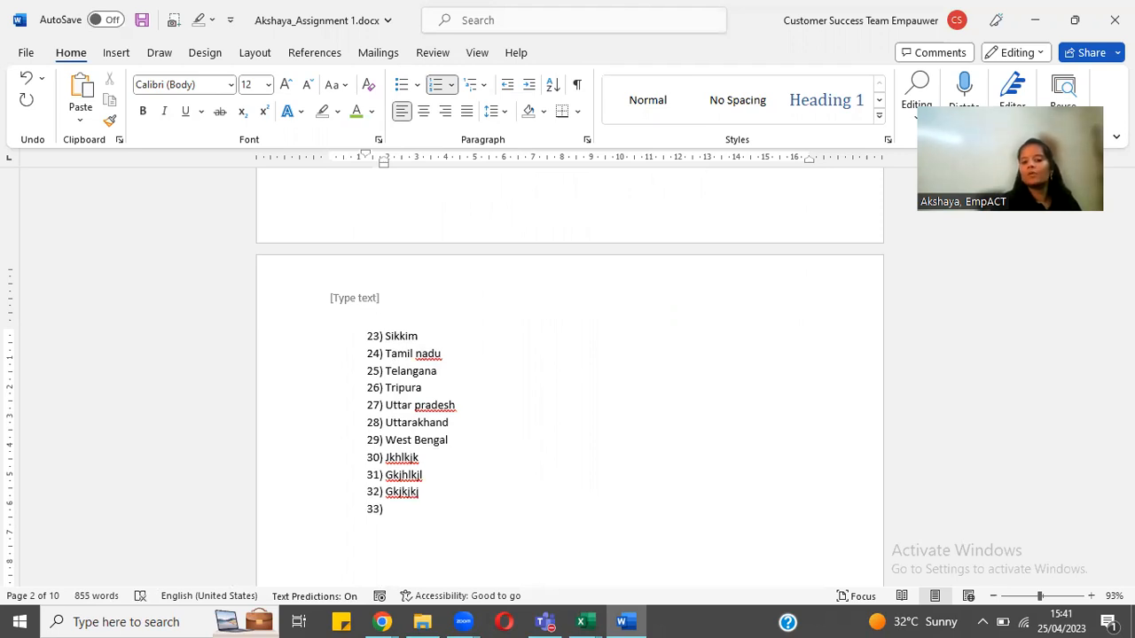
key("Return")
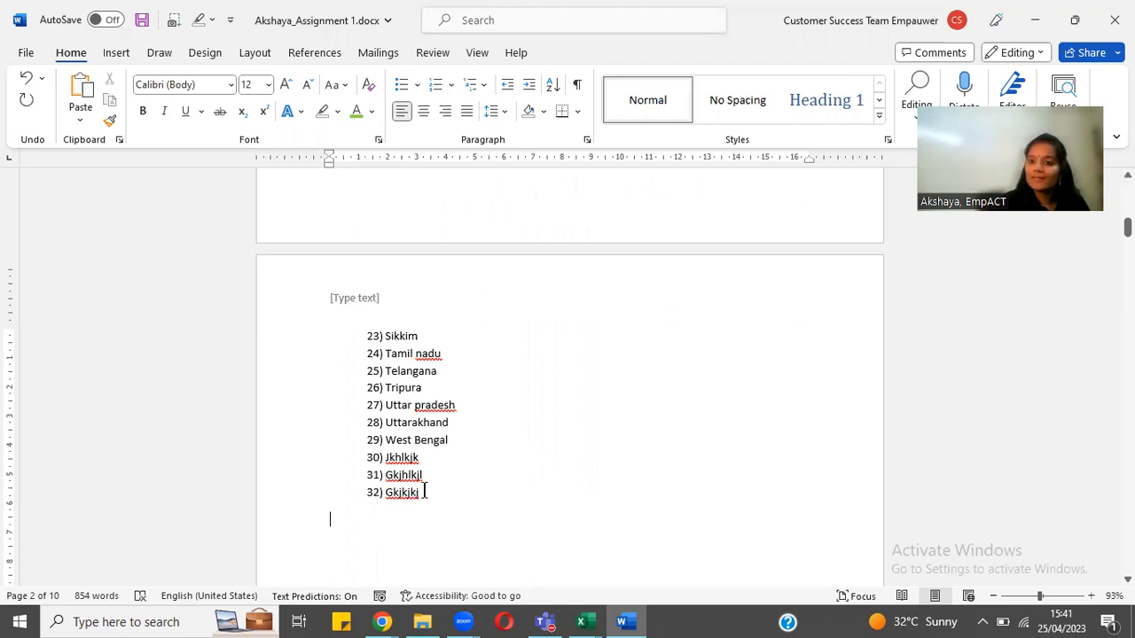
- Try right and left alignment on the India title and leave it centred
scroll(425, 492, "up", 1)
scroll(419, 489, "up", 10)
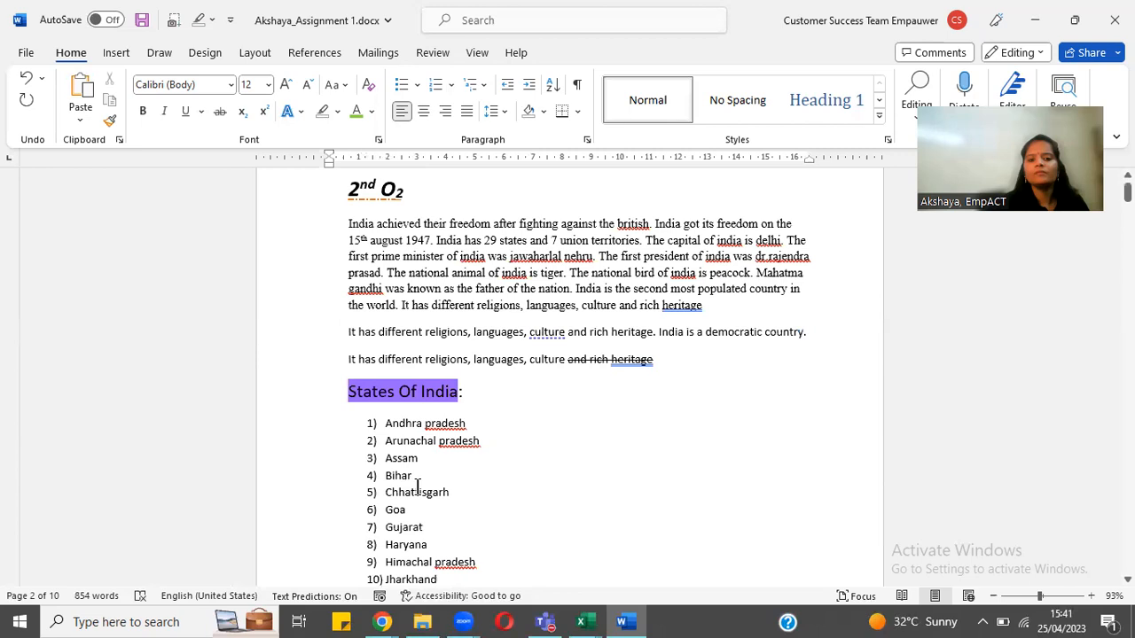
scroll(417, 487, "up", 3)
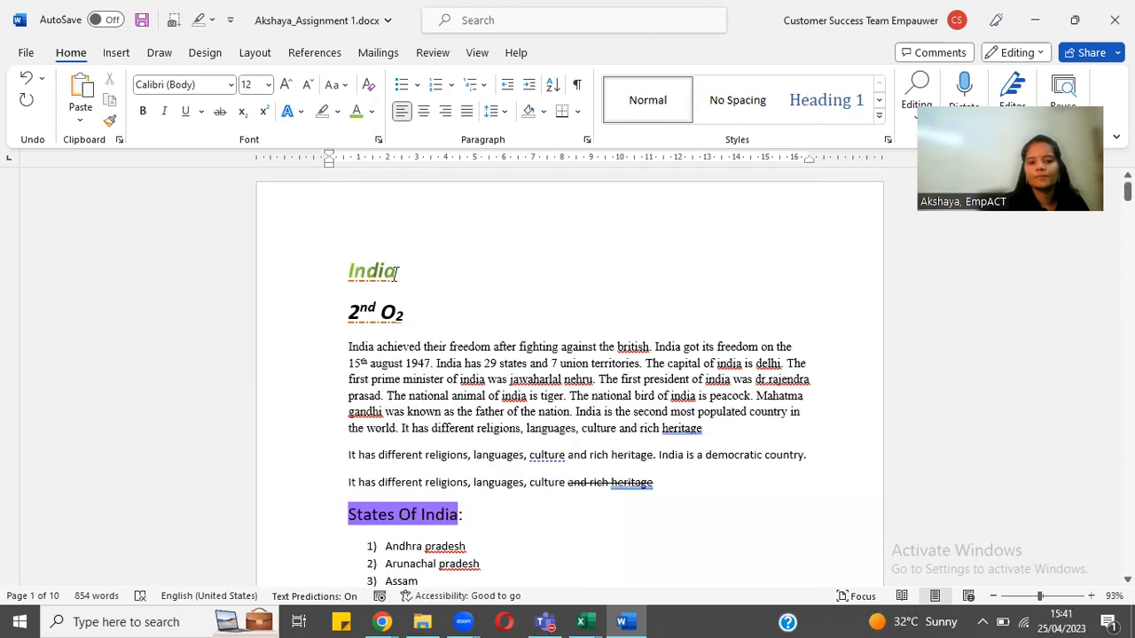
left_click_drag(383, 272, 349, 271)
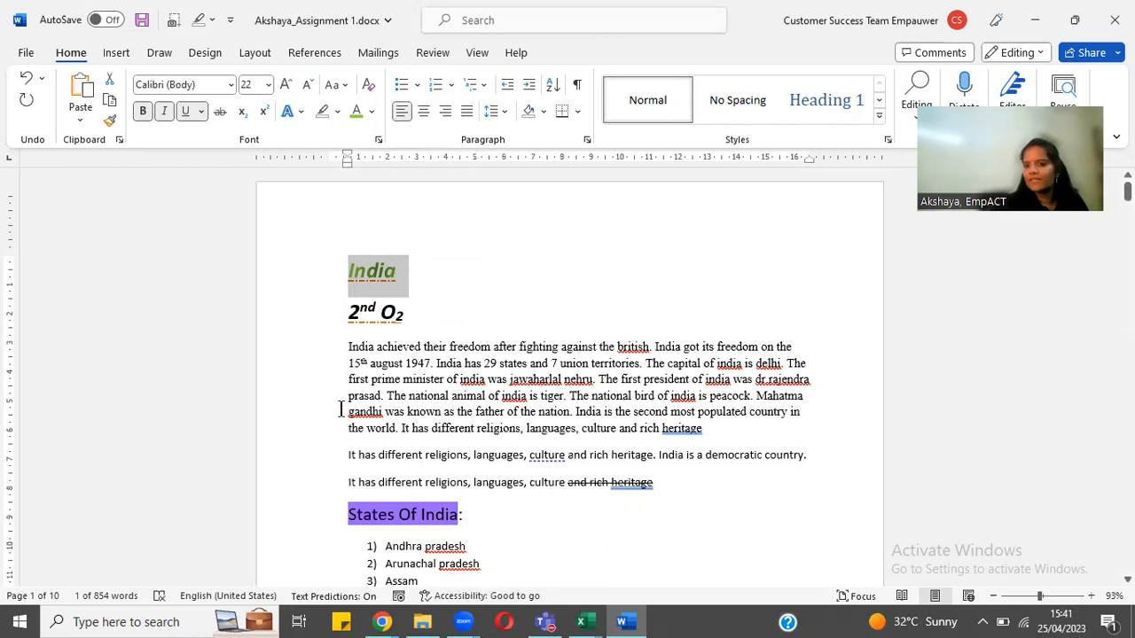
left_click(426, 111)
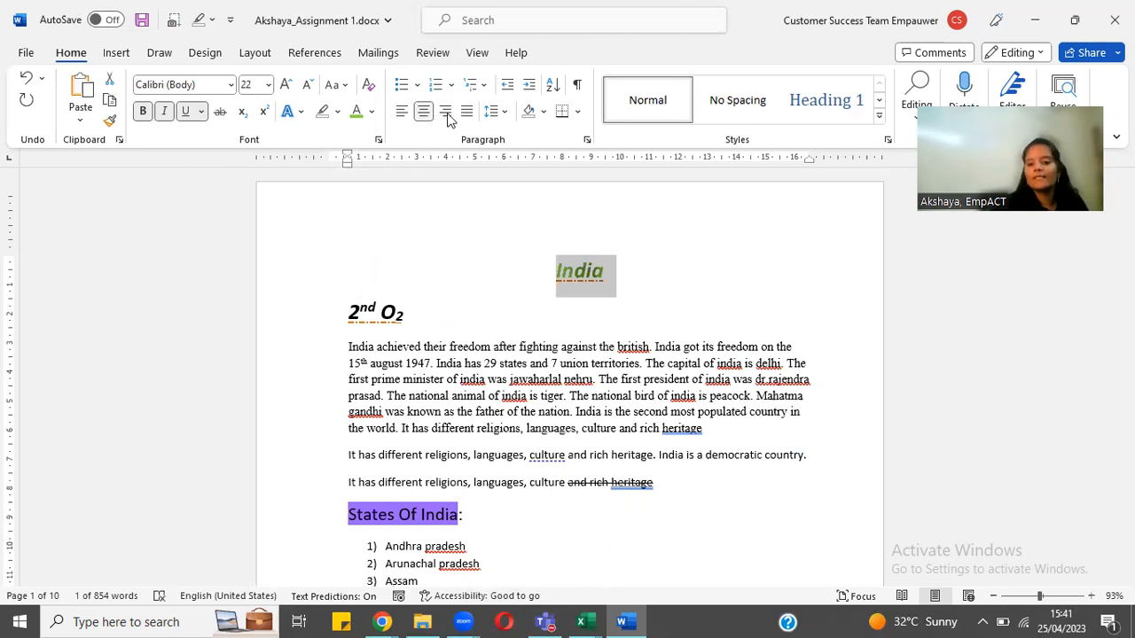
left_click(446, 112)
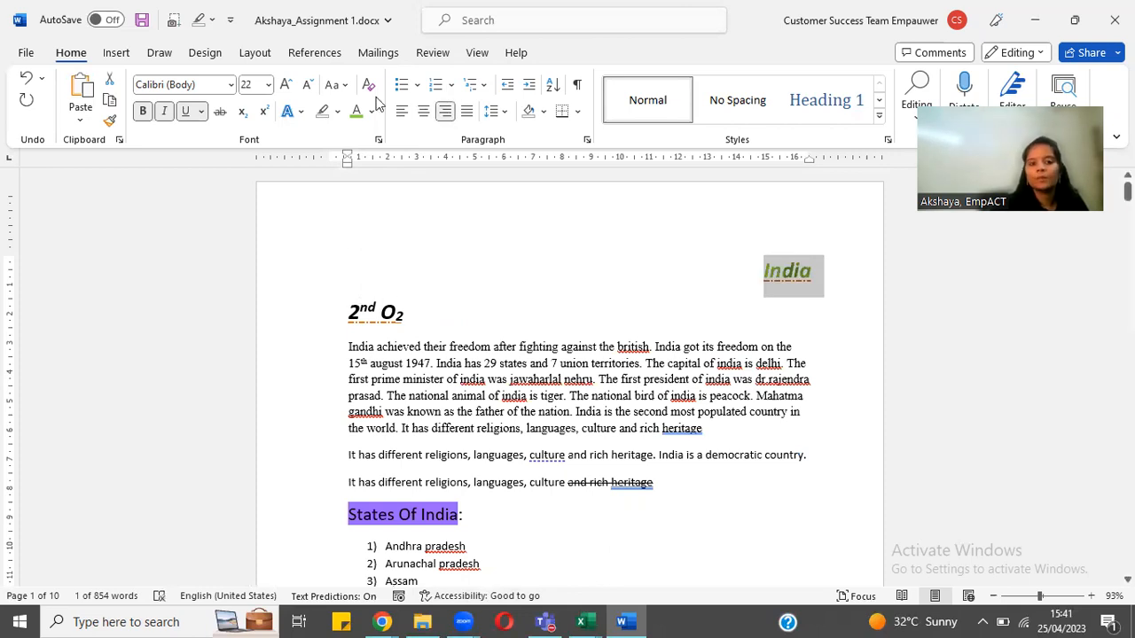
left_click(403, 113)
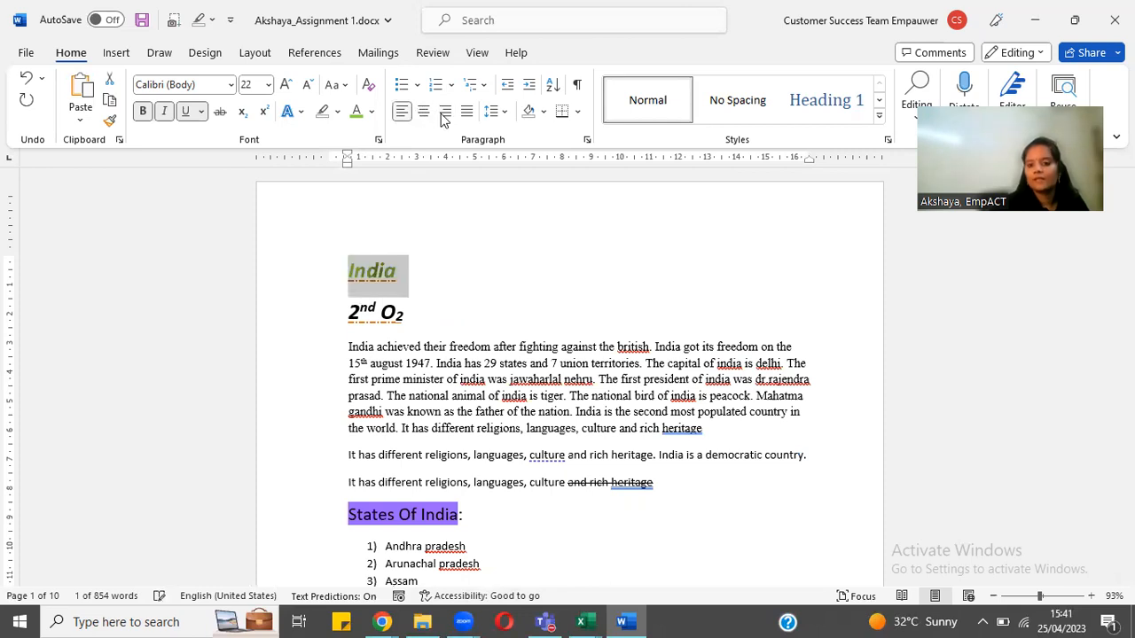
left_click(444, 116)
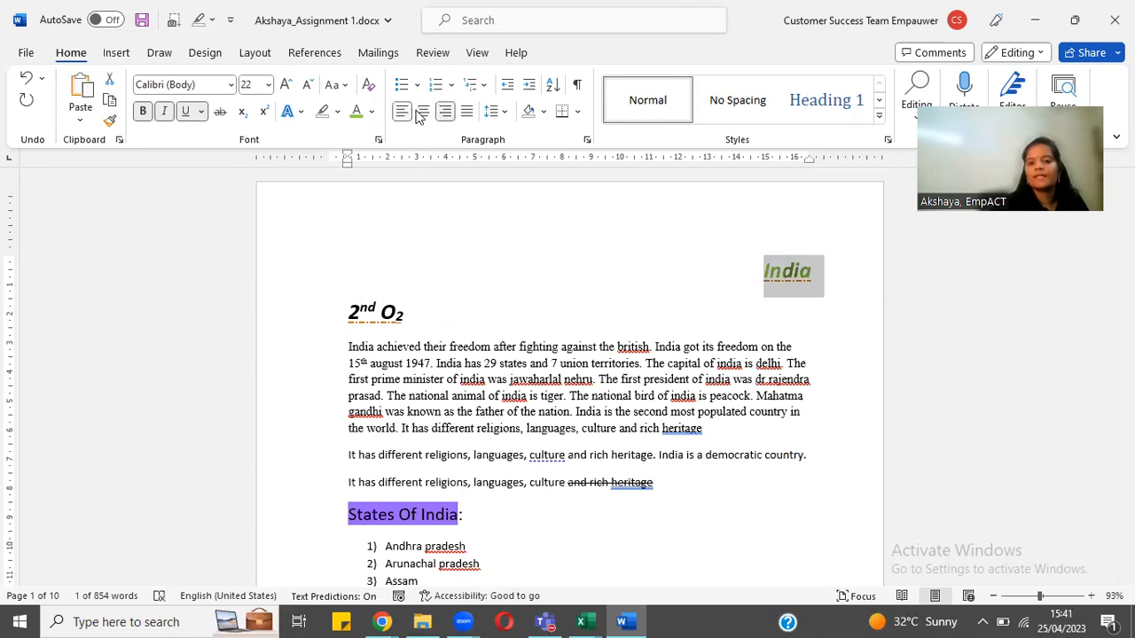
left_click(422, 113)
- Justify the first paragraph about India's freedom
left_click(503, 367)
left_click_drag(743, 433, 343, 352)
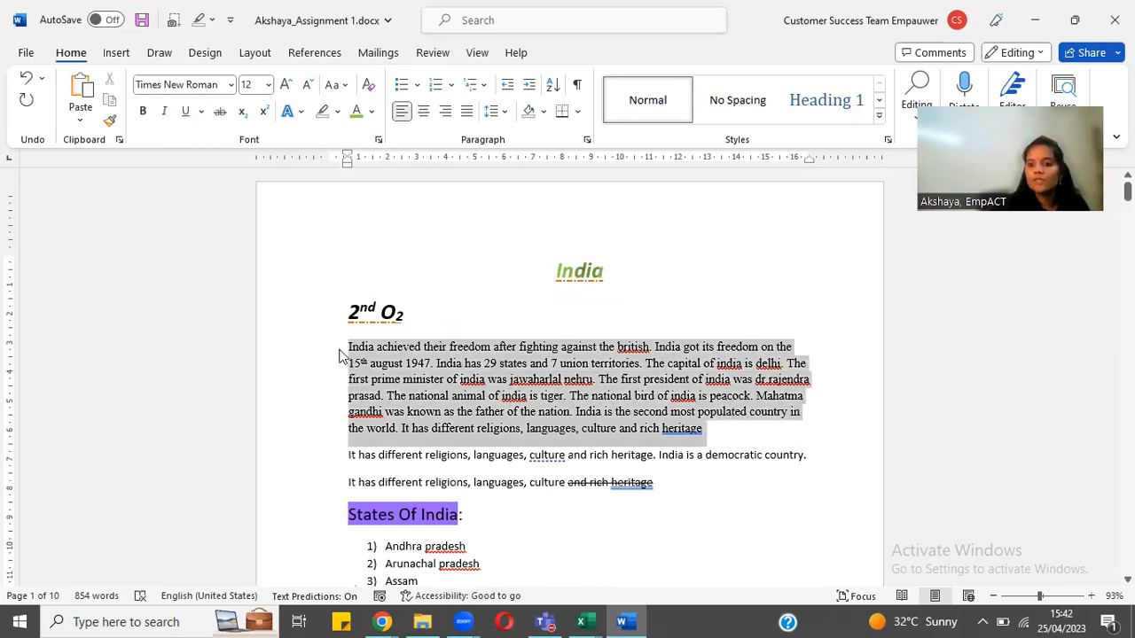
left_click(467, 112)
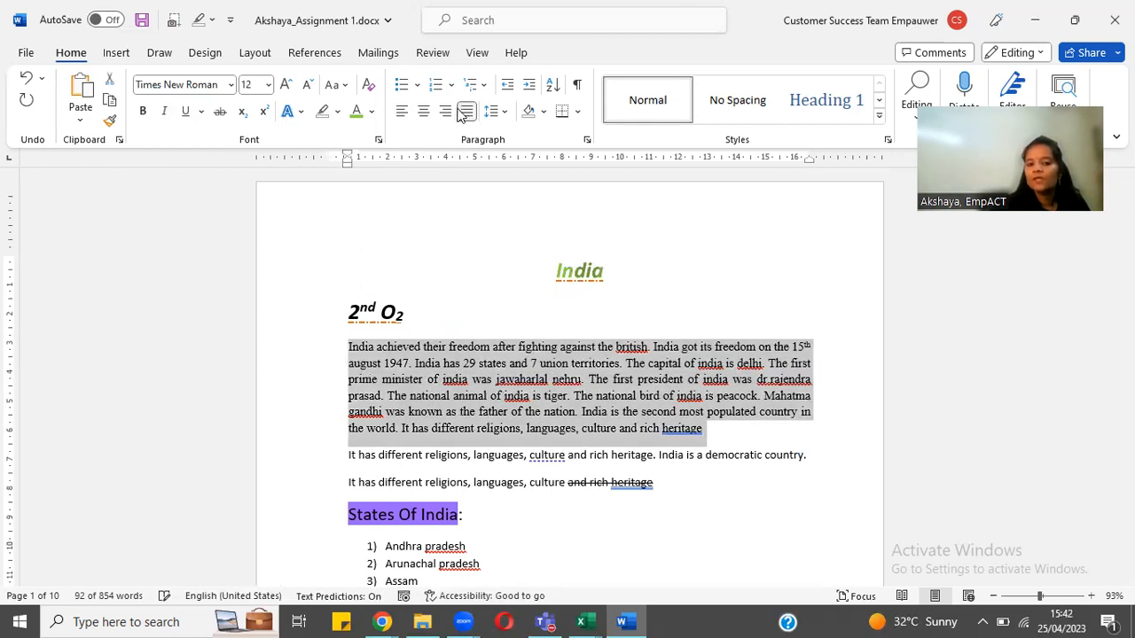
- Examine how the line starts and ends of the justified paragraph align with both margins
left_click(351, 352)
left_click_drag(350, 348, 346, 429)
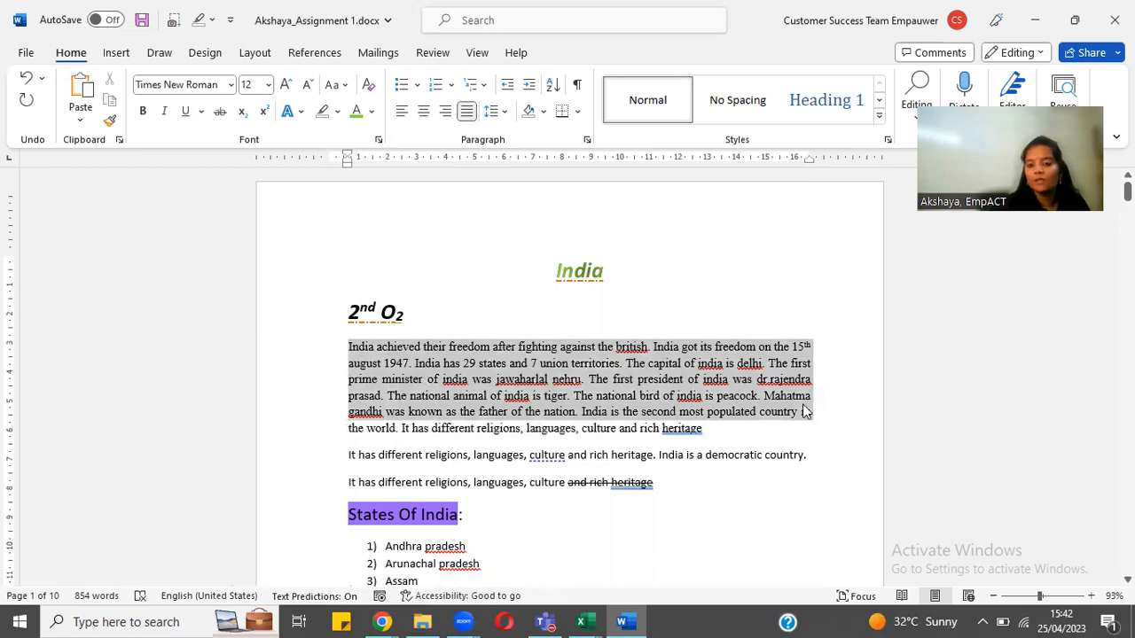
left_click(819, 348)
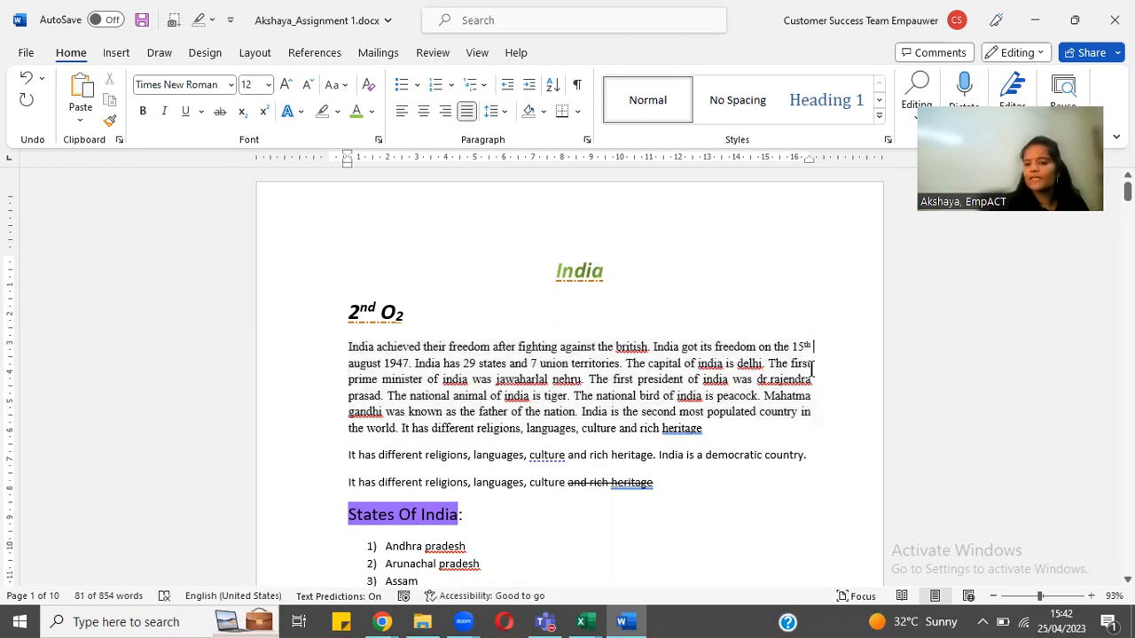
triple_click(808, 423)
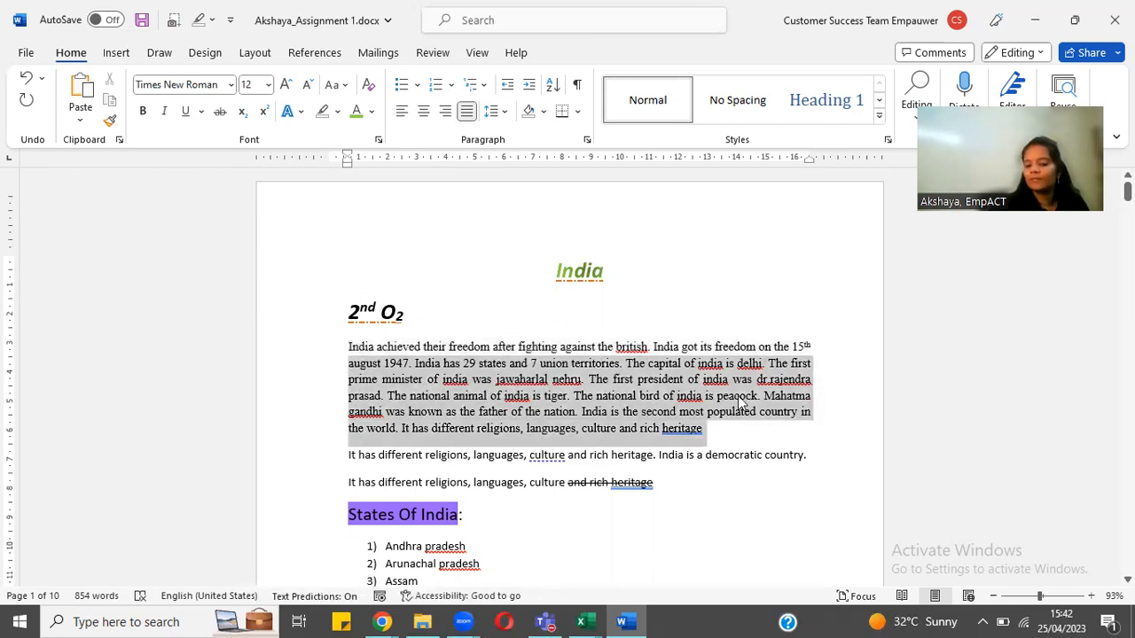
left_click(578, 366)
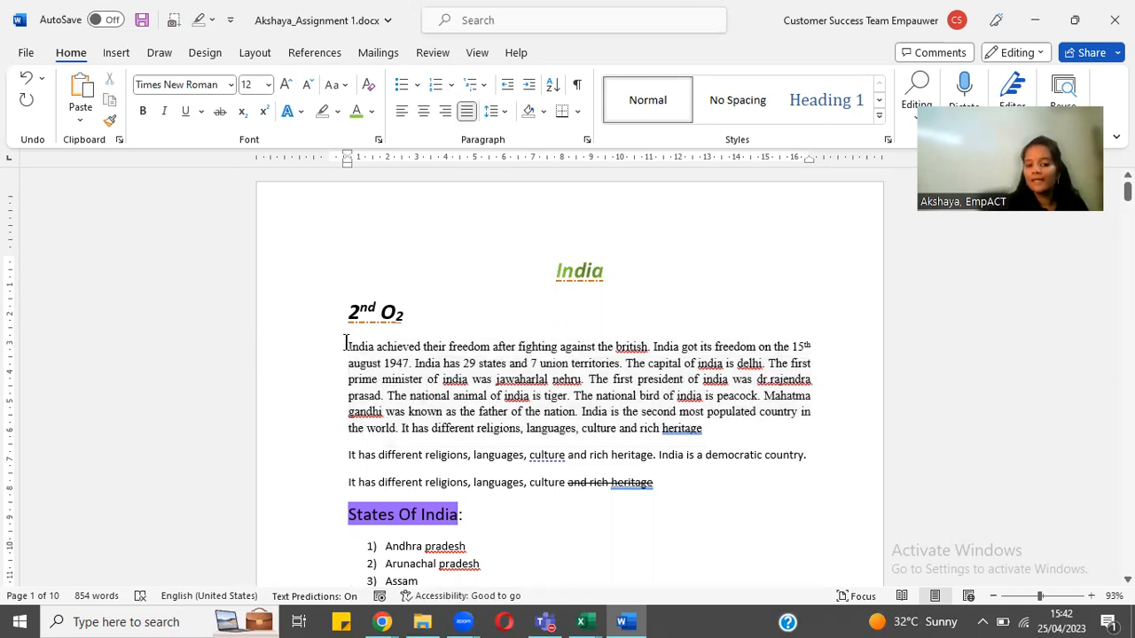
triple_click(745, 440)
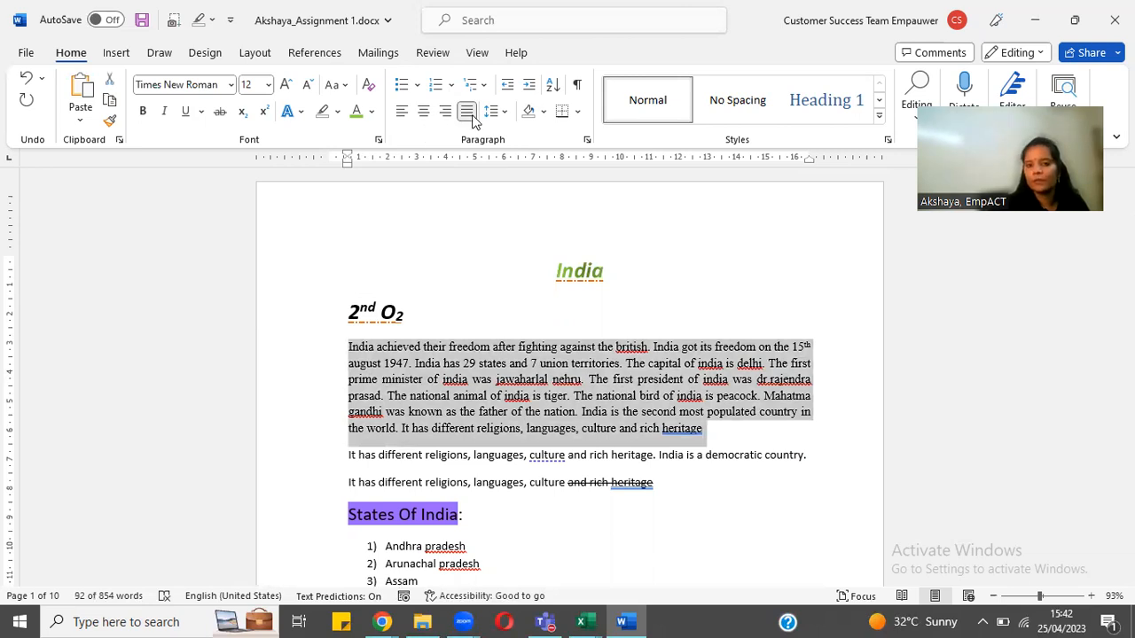
left_click(502, 394)
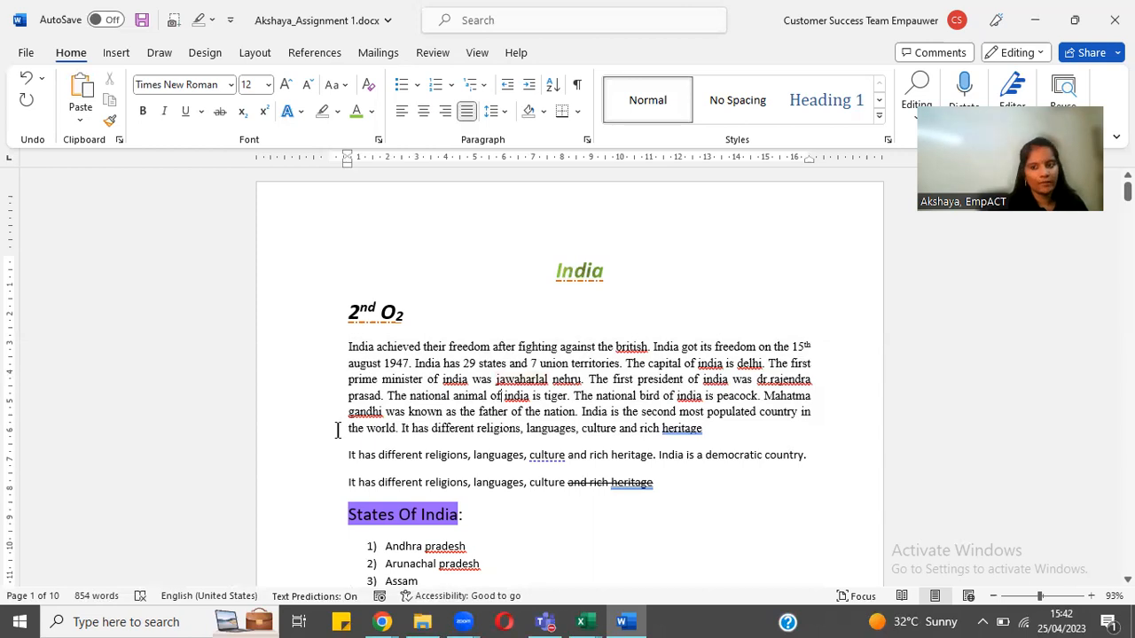
- Collapse the content under the States Of India heading and expand it again
scroll(331, 434, "down", 2)
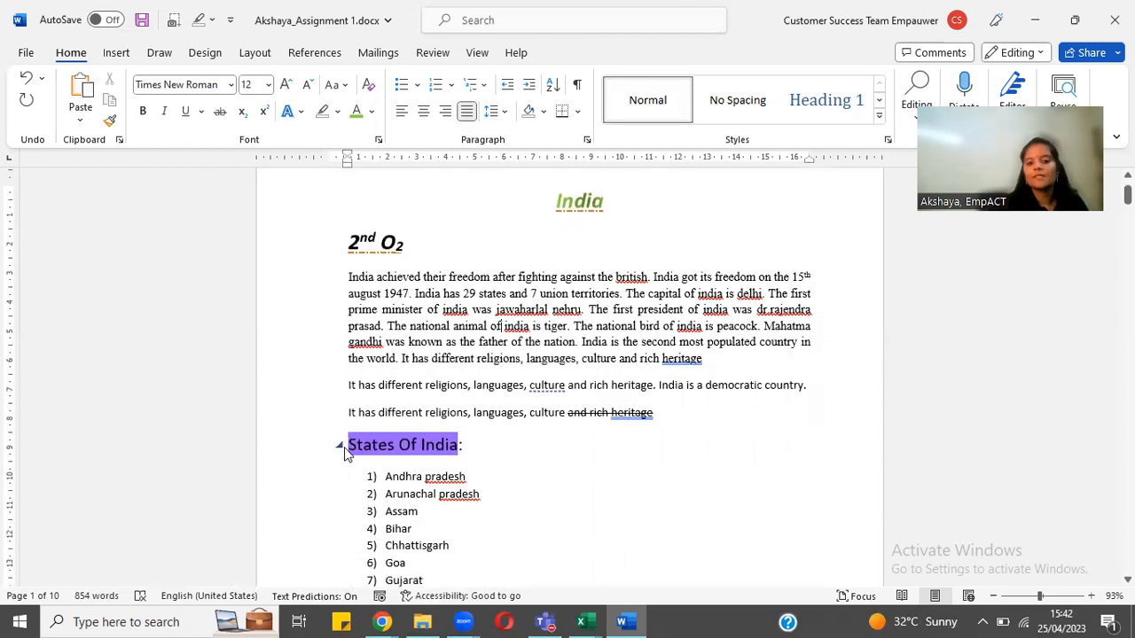
left_click(339, 444)
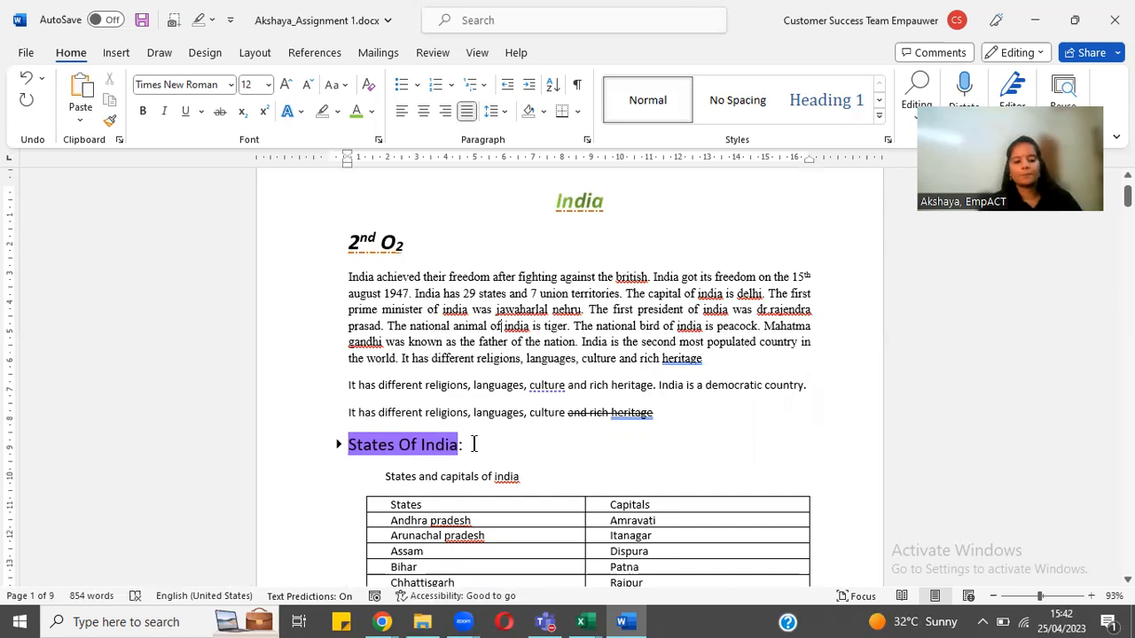
left_click(339, 445)
left_click(485, 444)
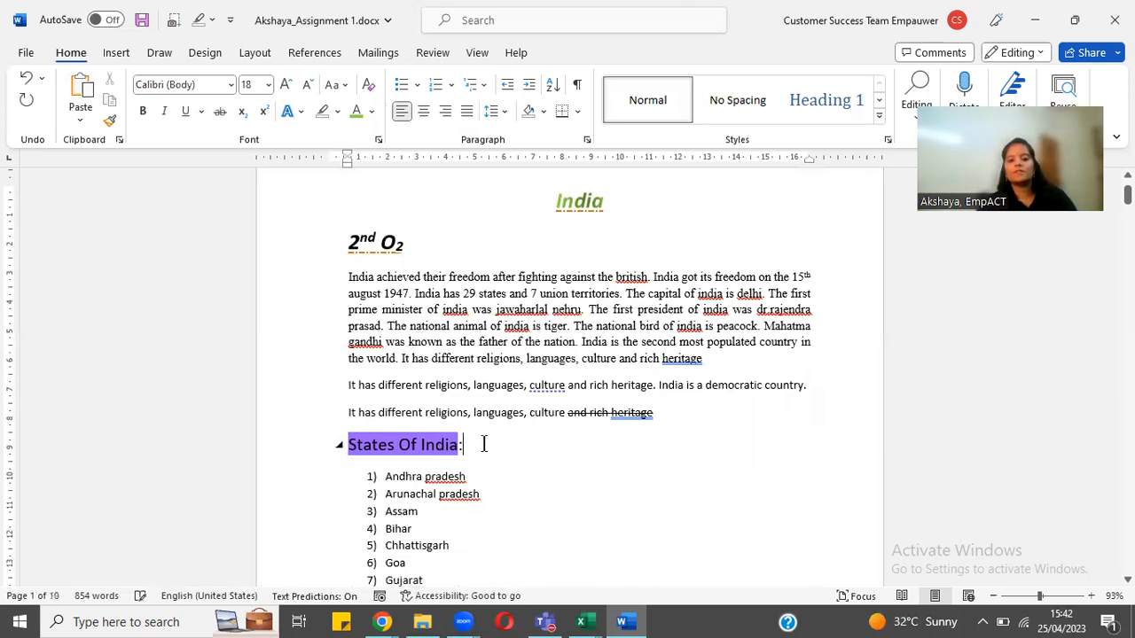
left_click_drag(480, 445, 347, 446)
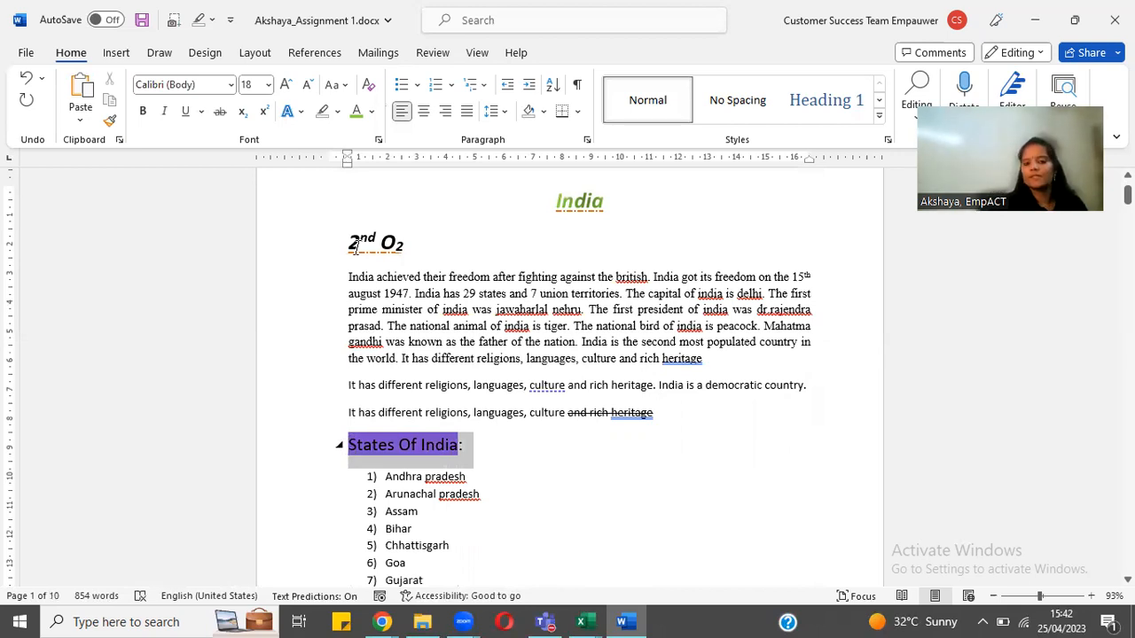
- Replace the "2nd O2" line with "Introduction" and apply the Heading 1 style to it
left_click_drag(350, 236, 450, 241)
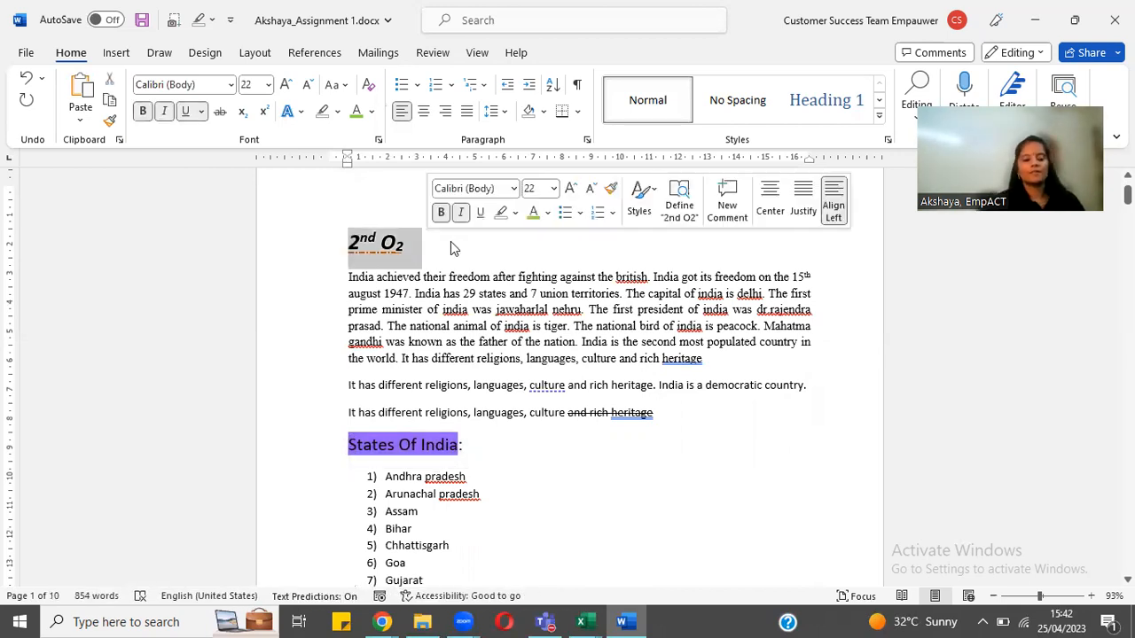
type("Introduction")
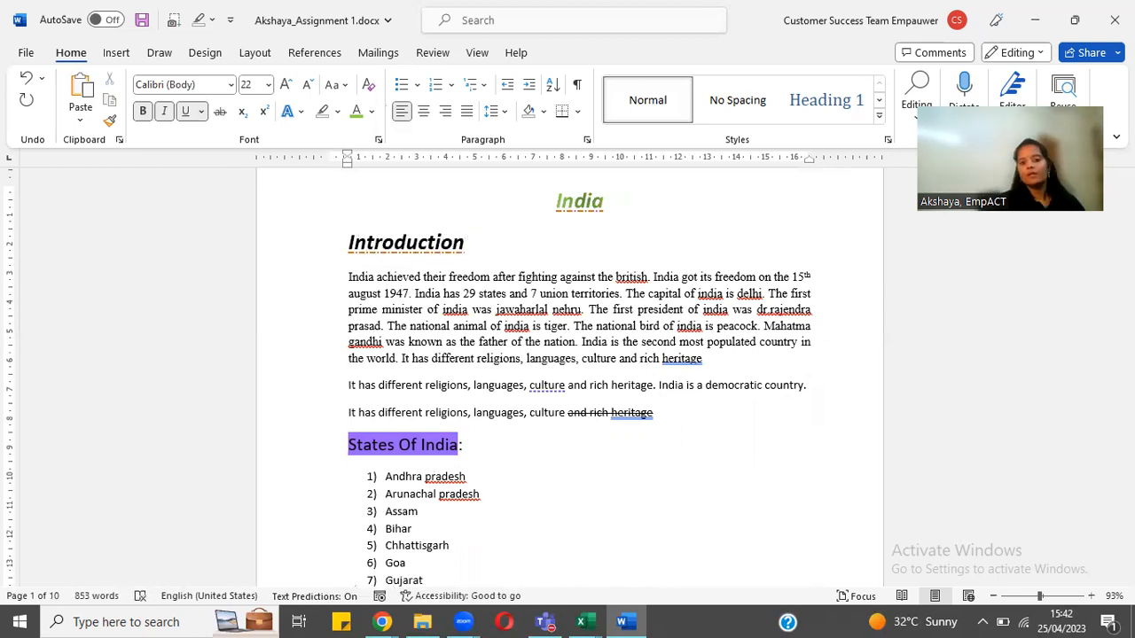
left_click_drag(476, 240, 346, 242)
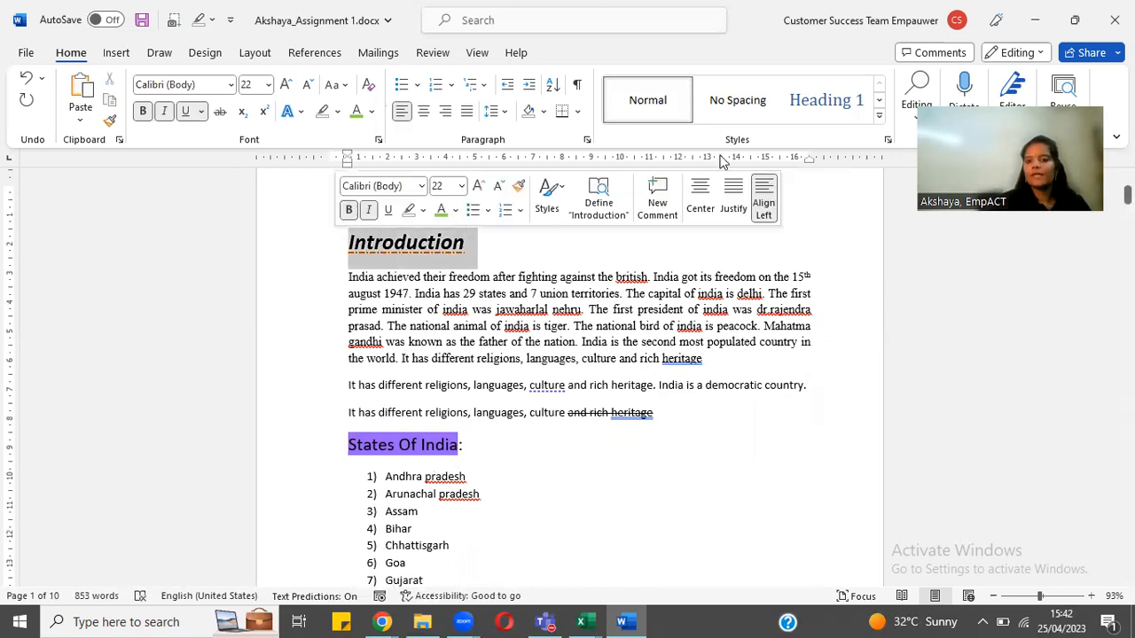
left_click(860, 98)
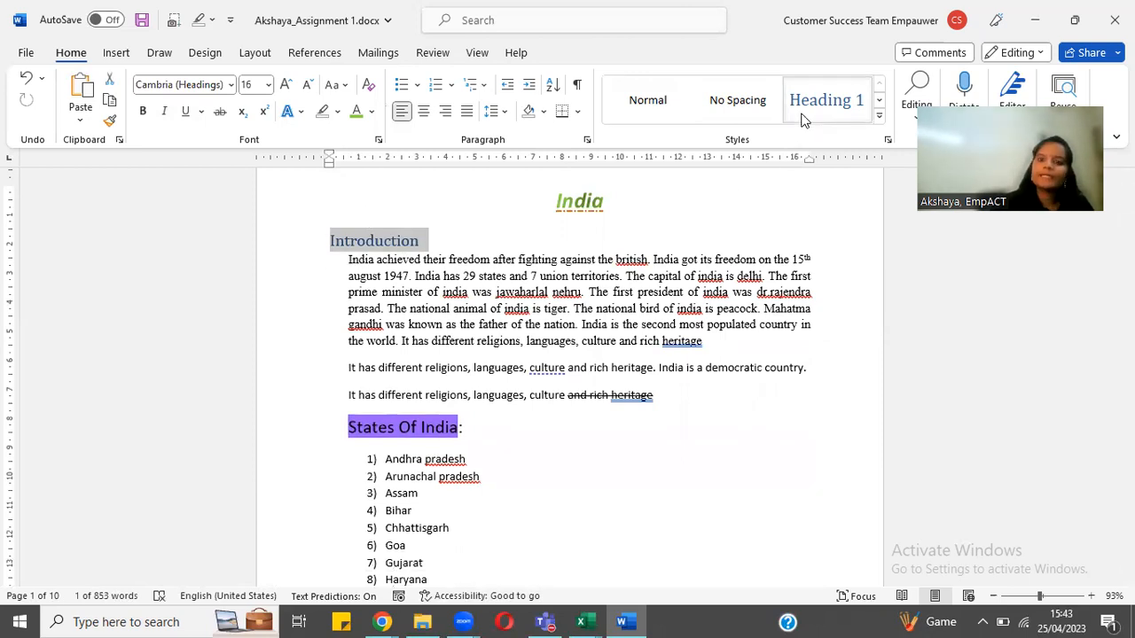
- Make the Introduction heading bold and underlined, with size 18 and a green font colour
left_click(143, 111)
left_click(186, 111)
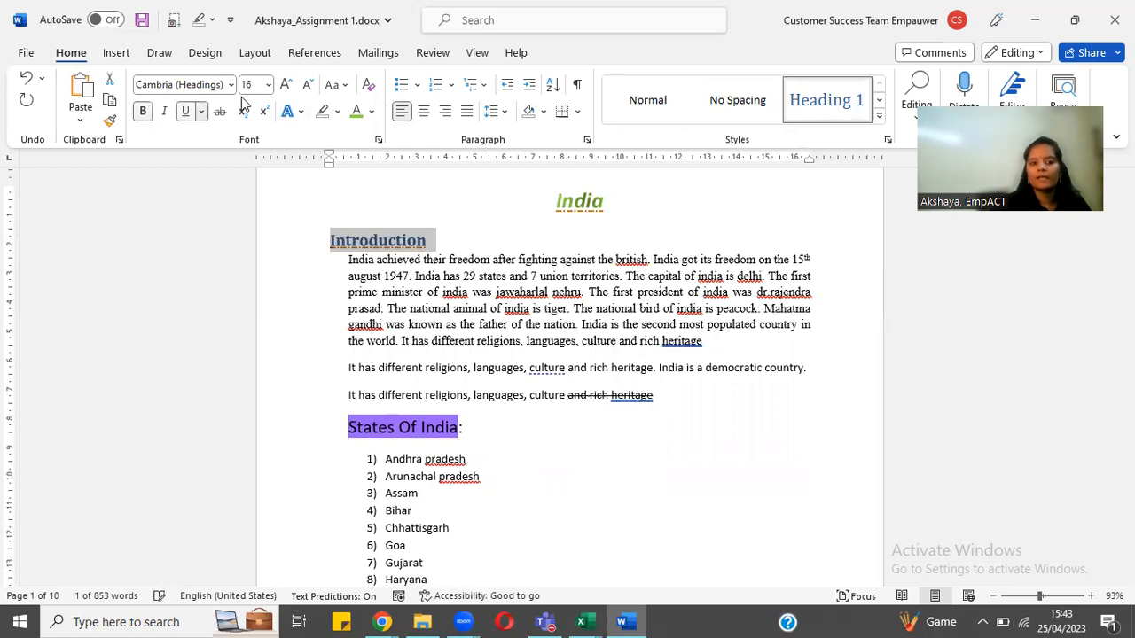
left_click(288, 85)
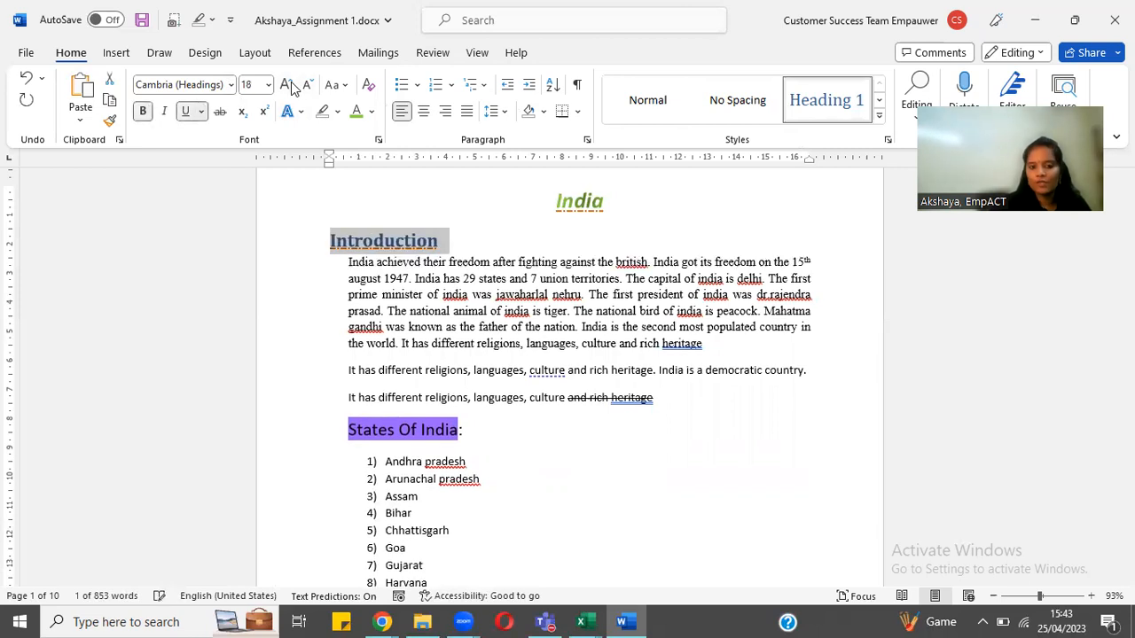
left_click(355, 112)
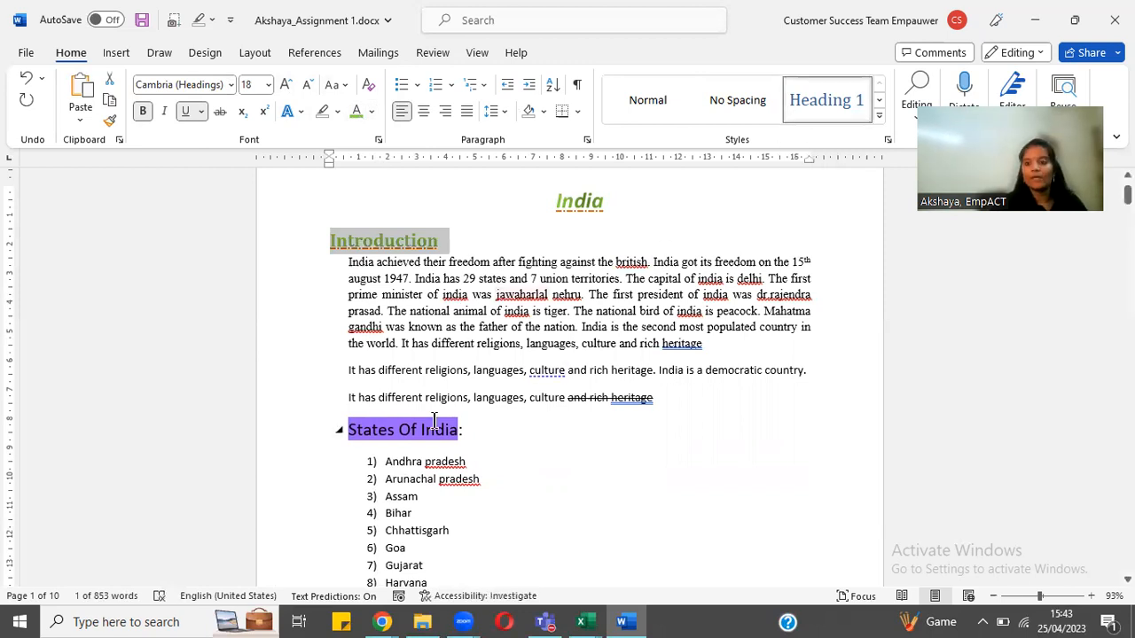
- Apply the Heading 1 style to the "States Of India" text
left_click_drag(470, 432, 352, 429)
left_click(806, 100)
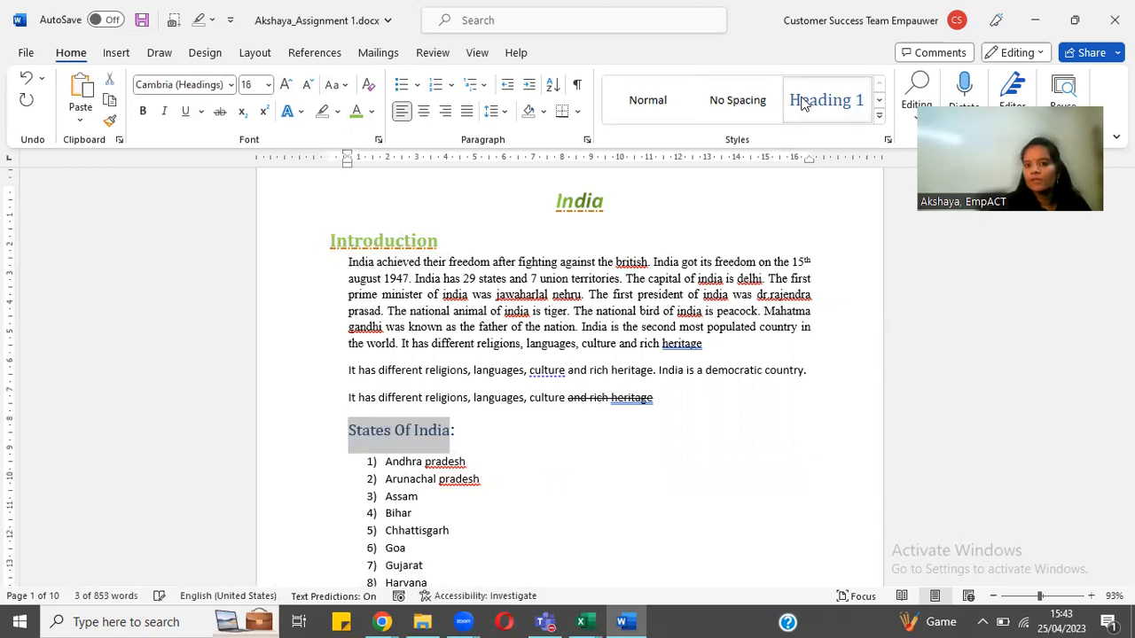
- Copy the full Pongal description from the Tamil Nadu row of the harvest festivals table
left_click_drag(388, 459, 438, 545)
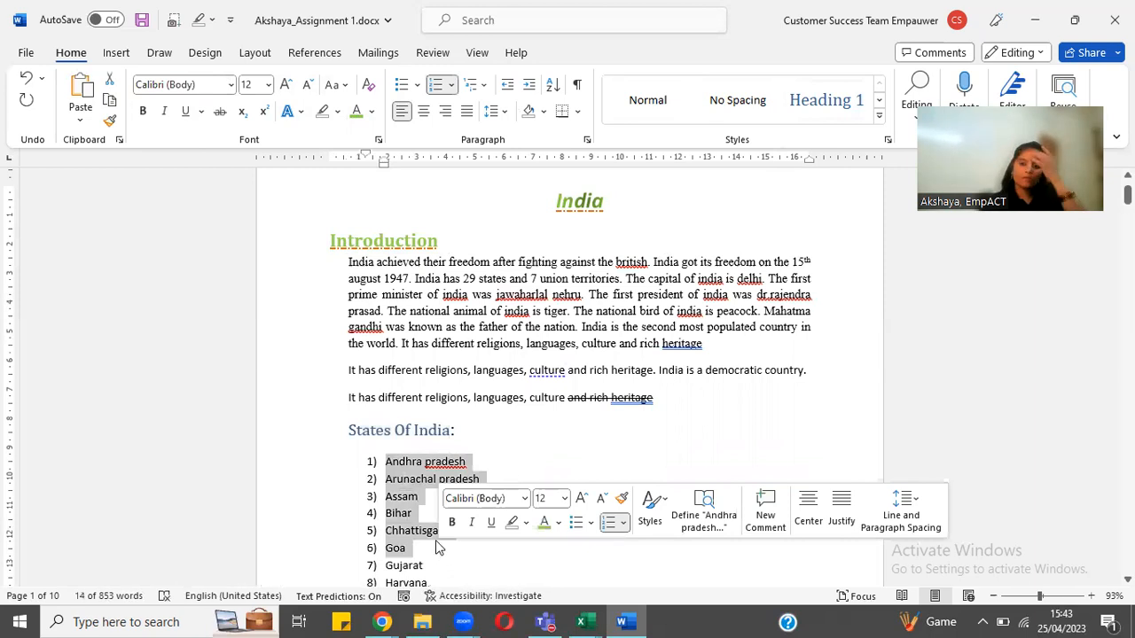
scroll(446, 544, "down", 6)
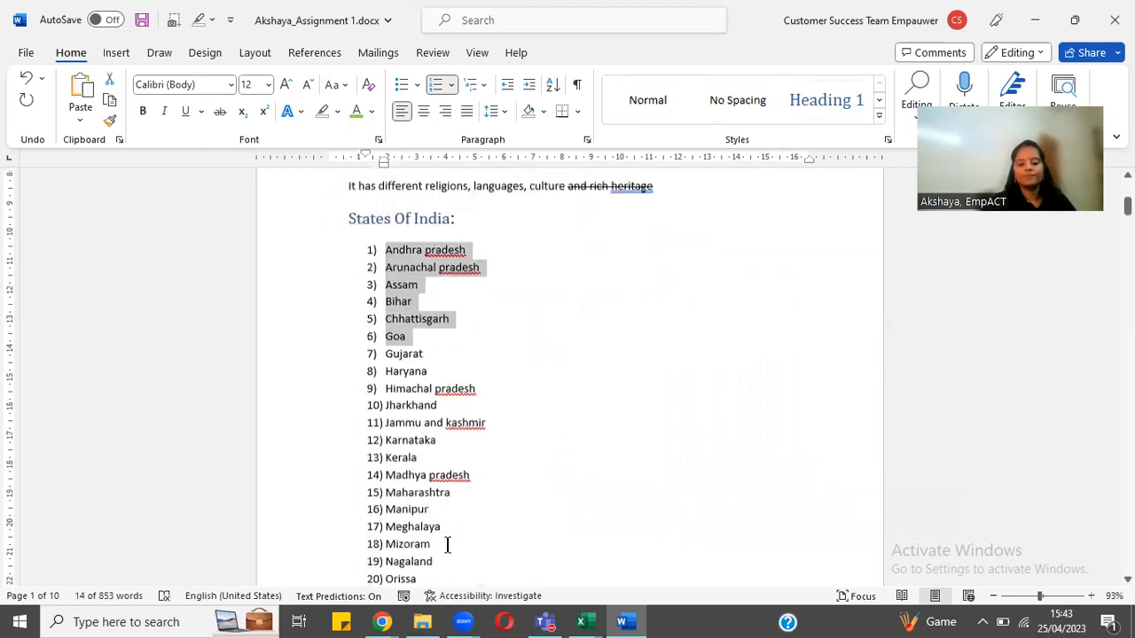
scroll(450, 551, "down", 9)
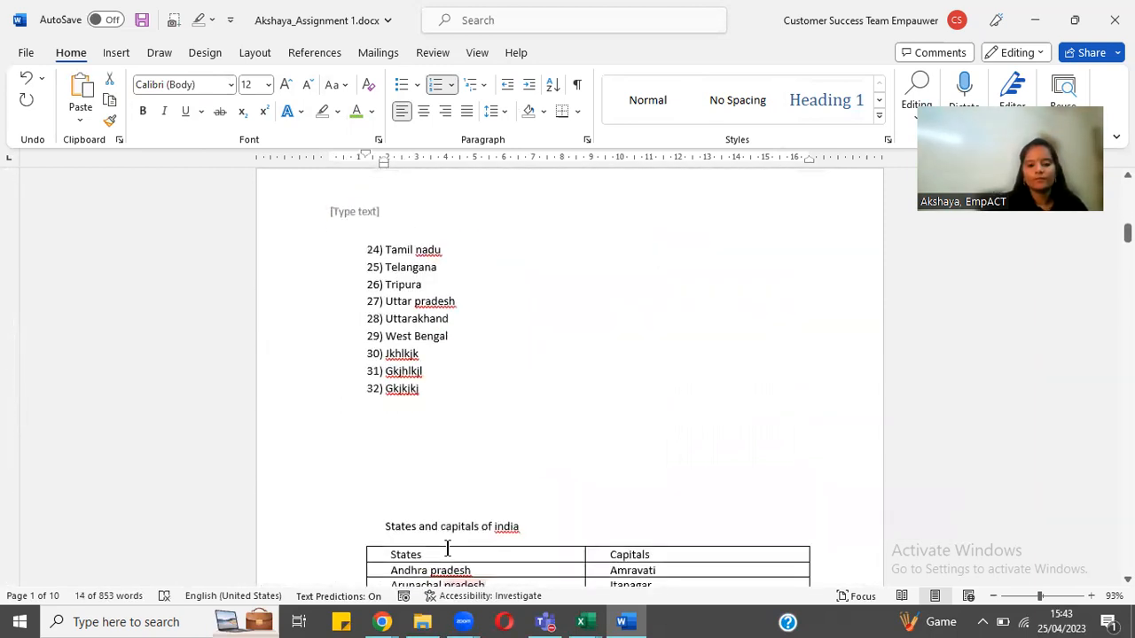
scroll(448, 550, "down", 6)
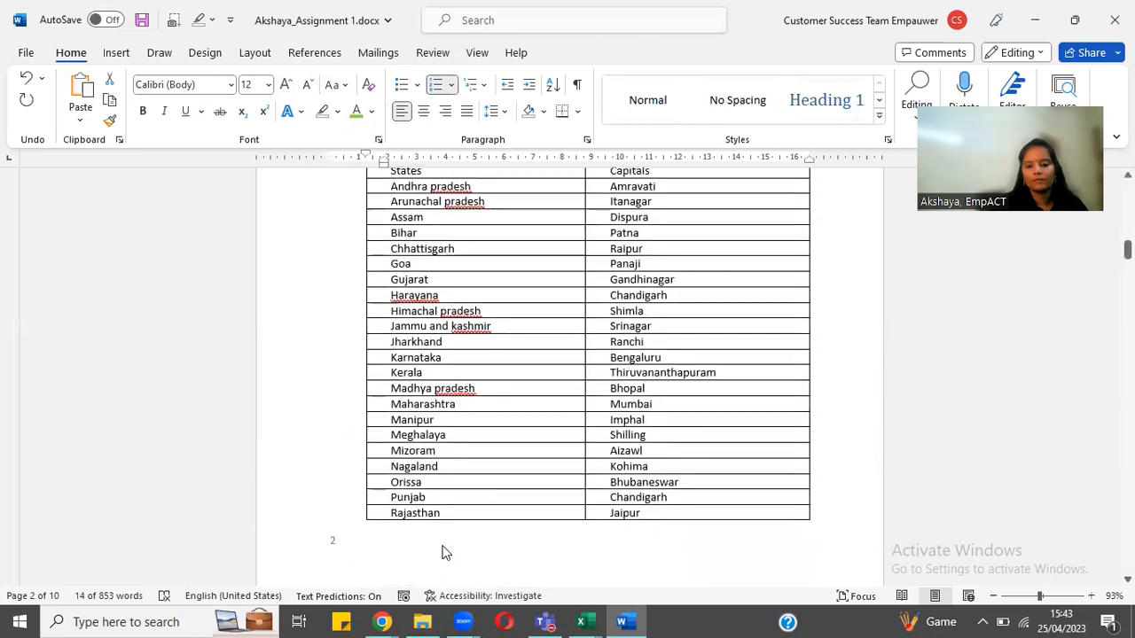
scroll(442, 544, "down", 10)
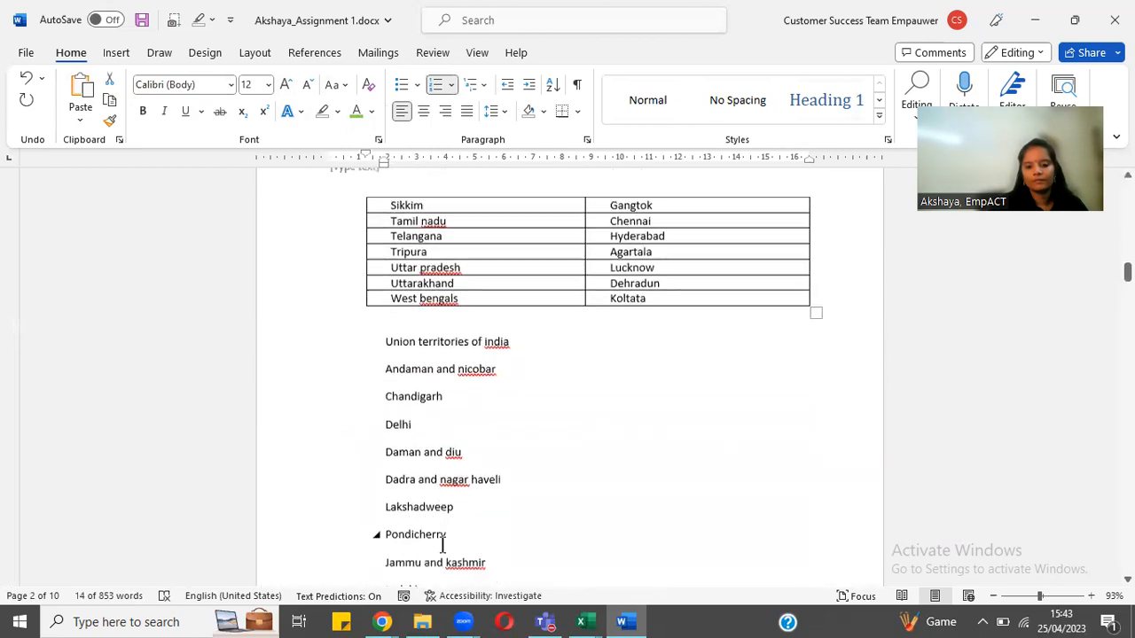
scroll(442, 548, "down", 2)
scroll(442, 550, "down", 4)
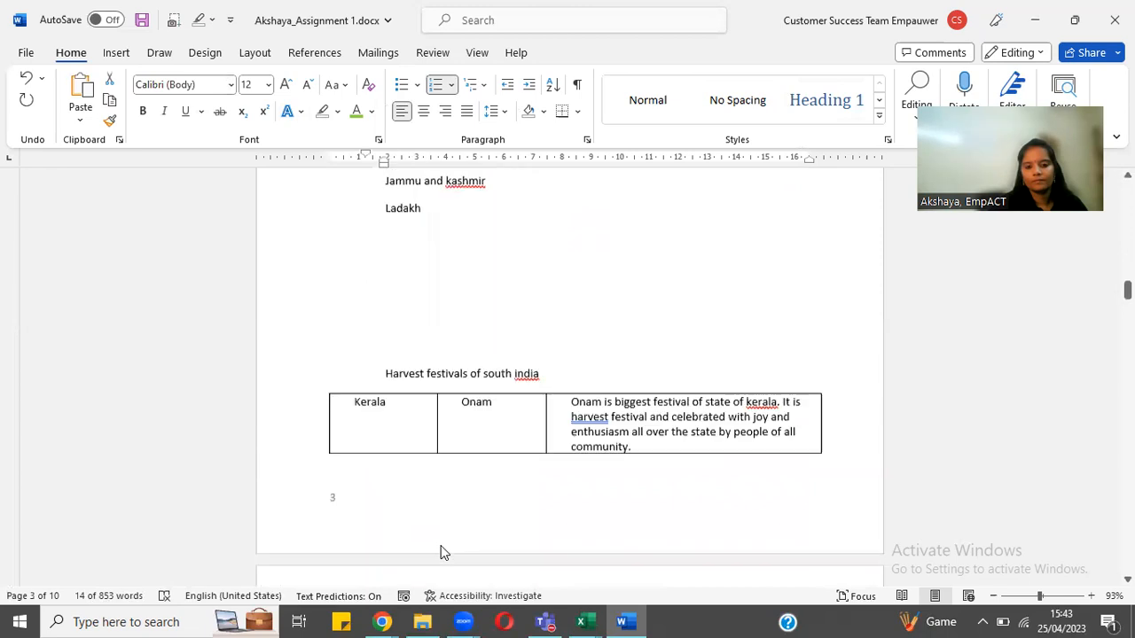
scroll(441, 548, "down", 2)
scroll(438, 548, "down", 2)
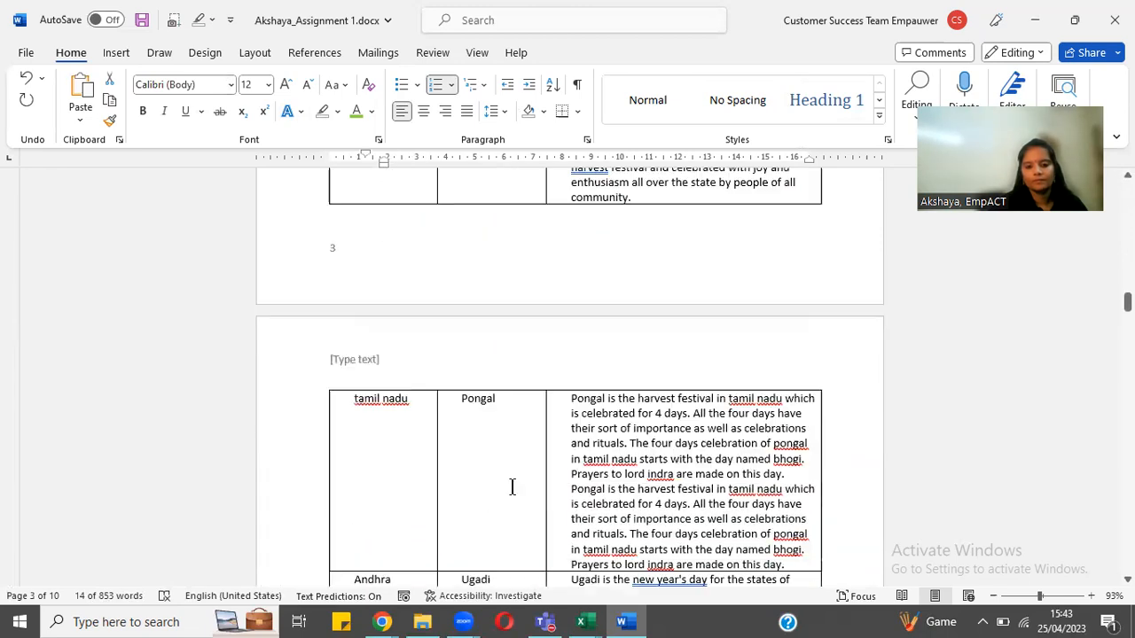
triple_click(787, 556)
key("ctrl+c")
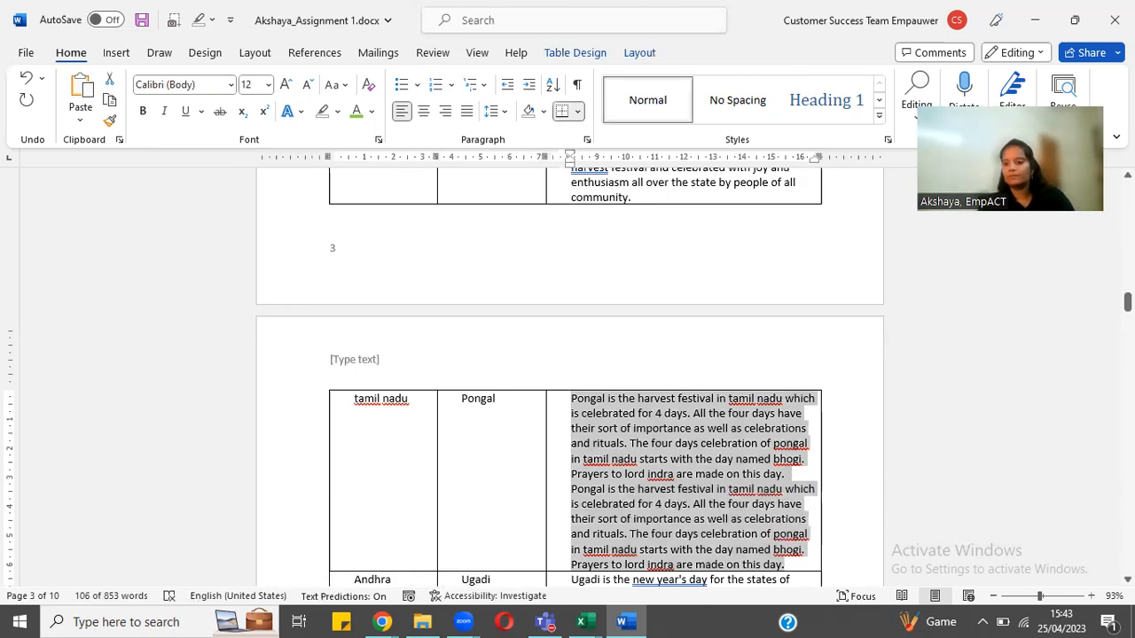
- Add the lines "Festivals of India" and "Tamil Nadu" on the document's empty last page
left_click_drag(1127, 302, 1127, 565)
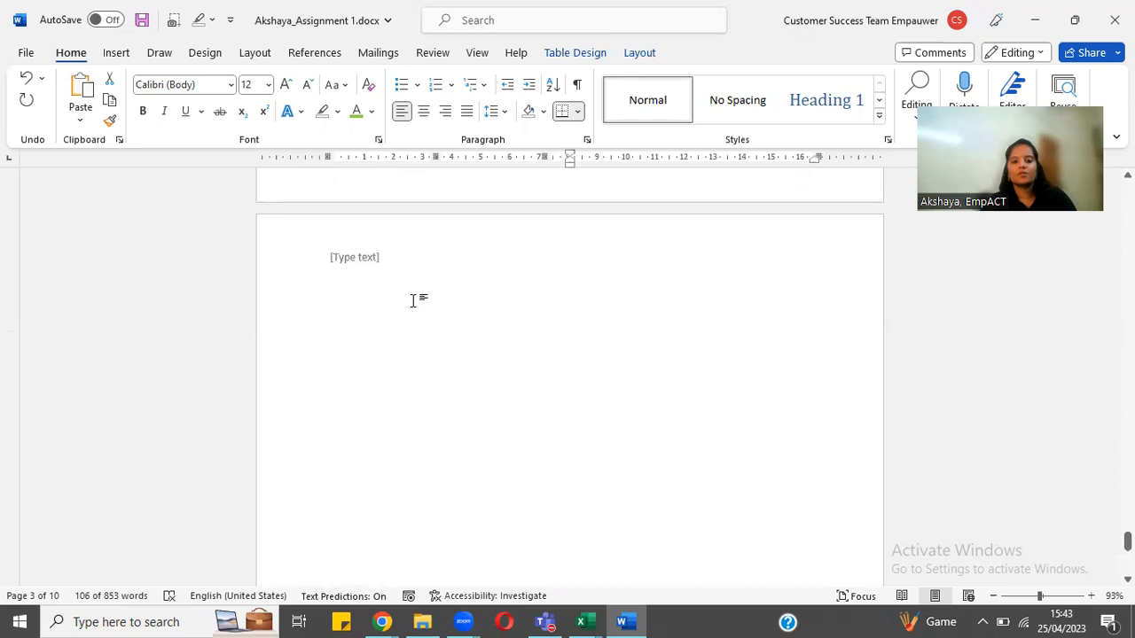
left_click(384, 390)
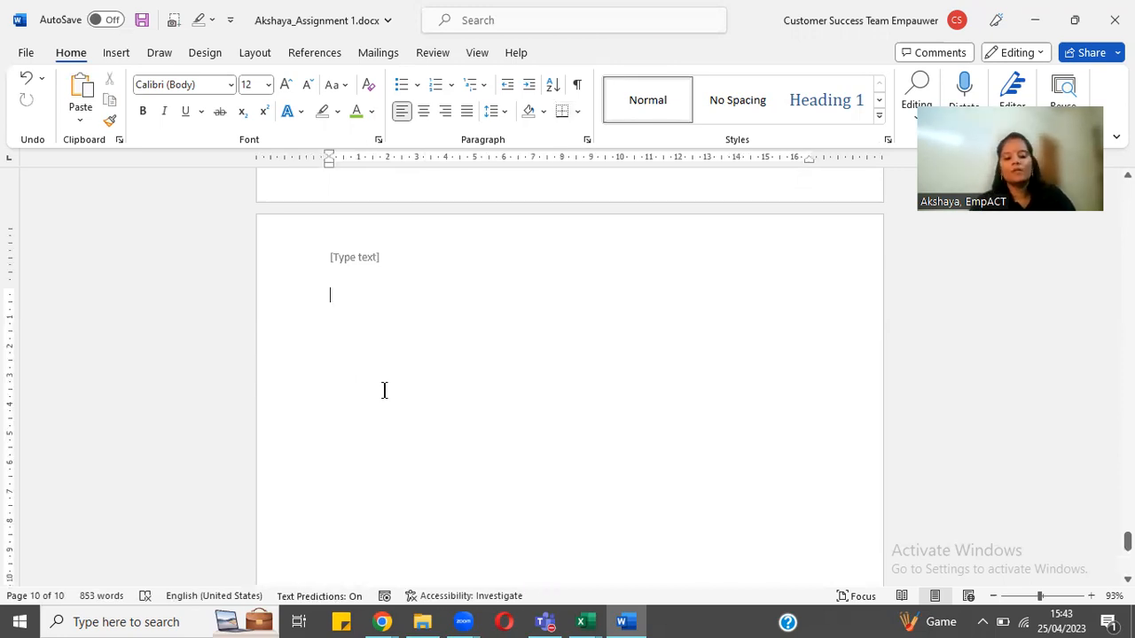
type("Festiva")
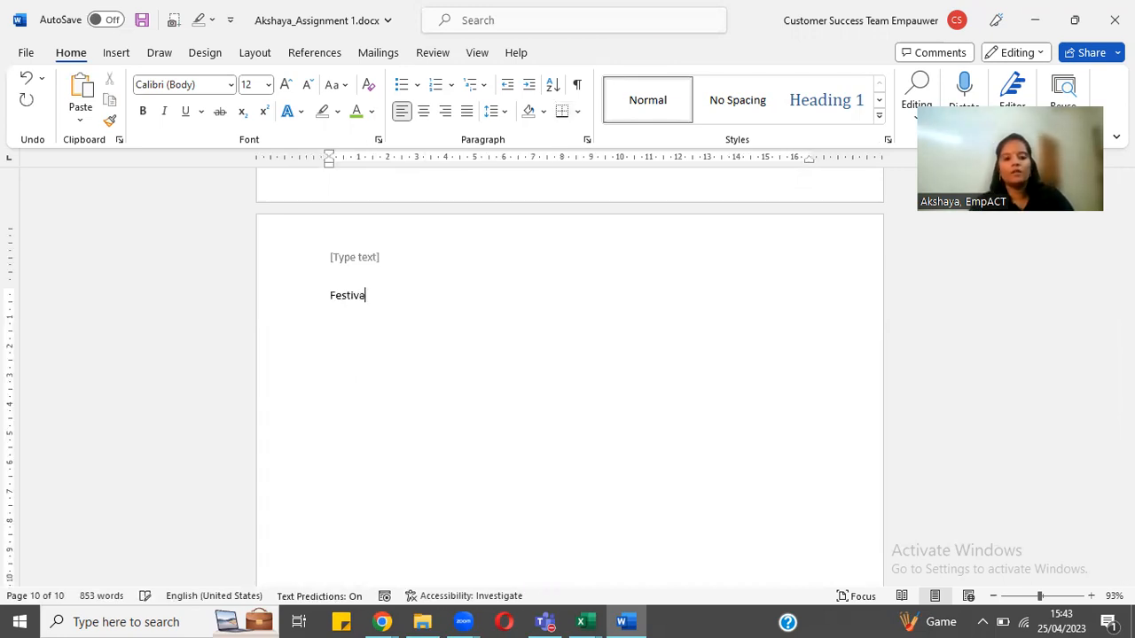
type("ls of Ind")
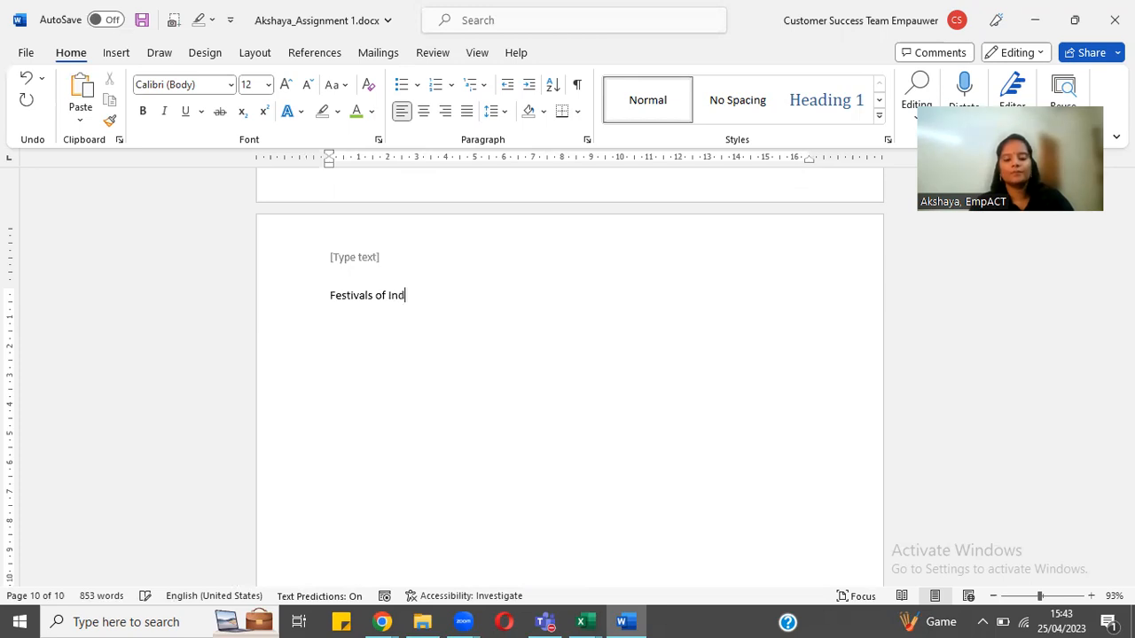
type("ia T")
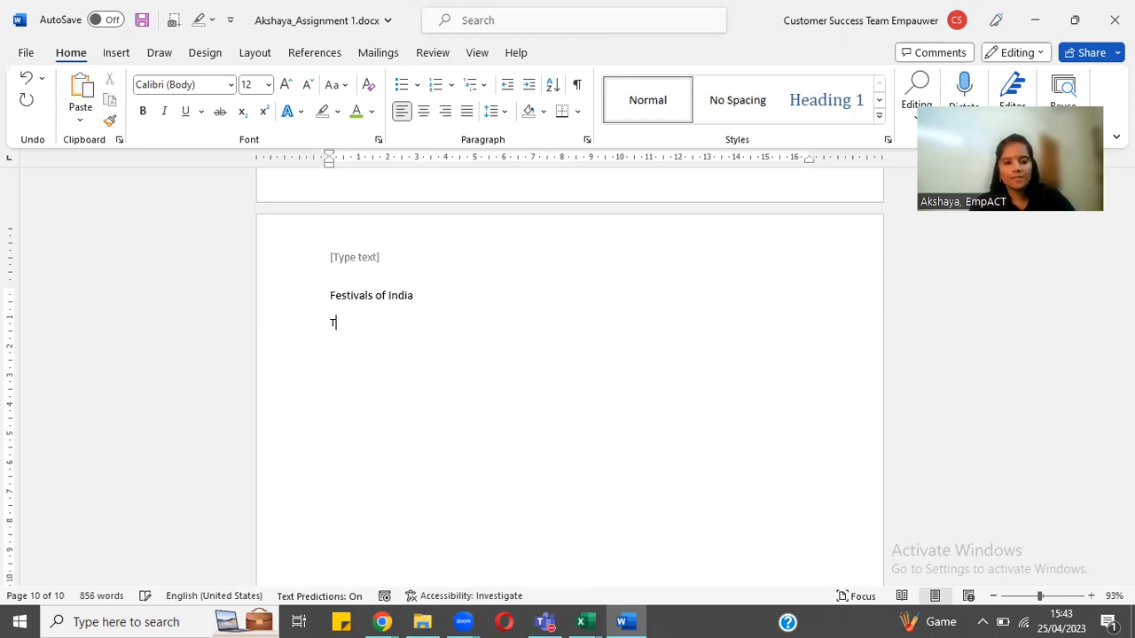
type("amil Na")
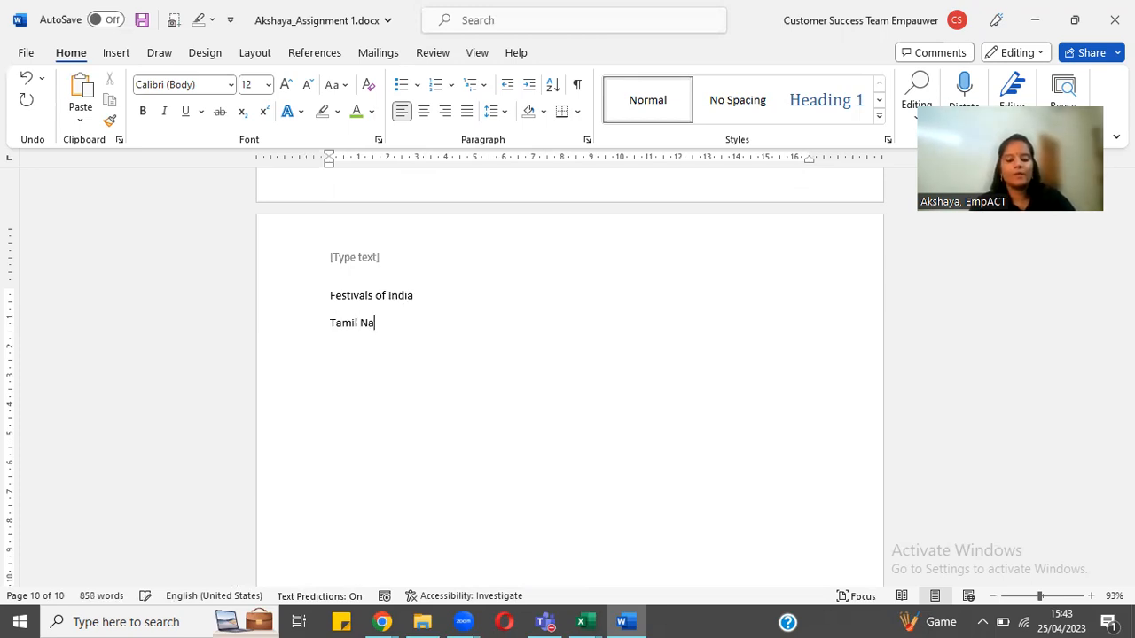
type("du")
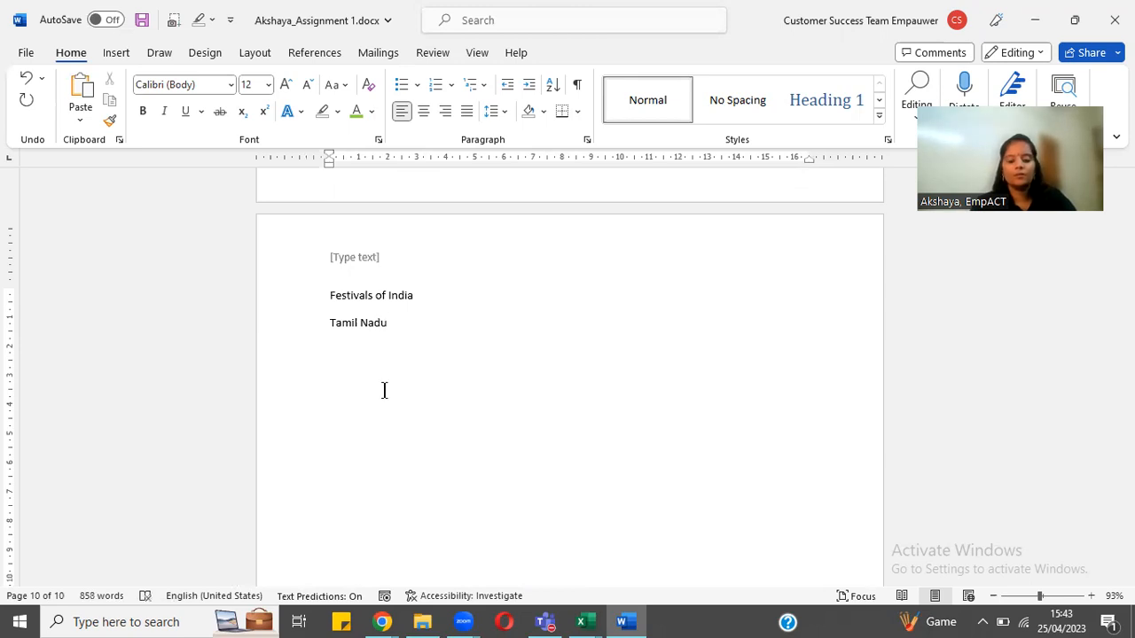
- Paste the copied Pongal description below the Tamil Nadu line, leaving one empty line between them
key("Return")
key("Return")
key("ctrl+v")
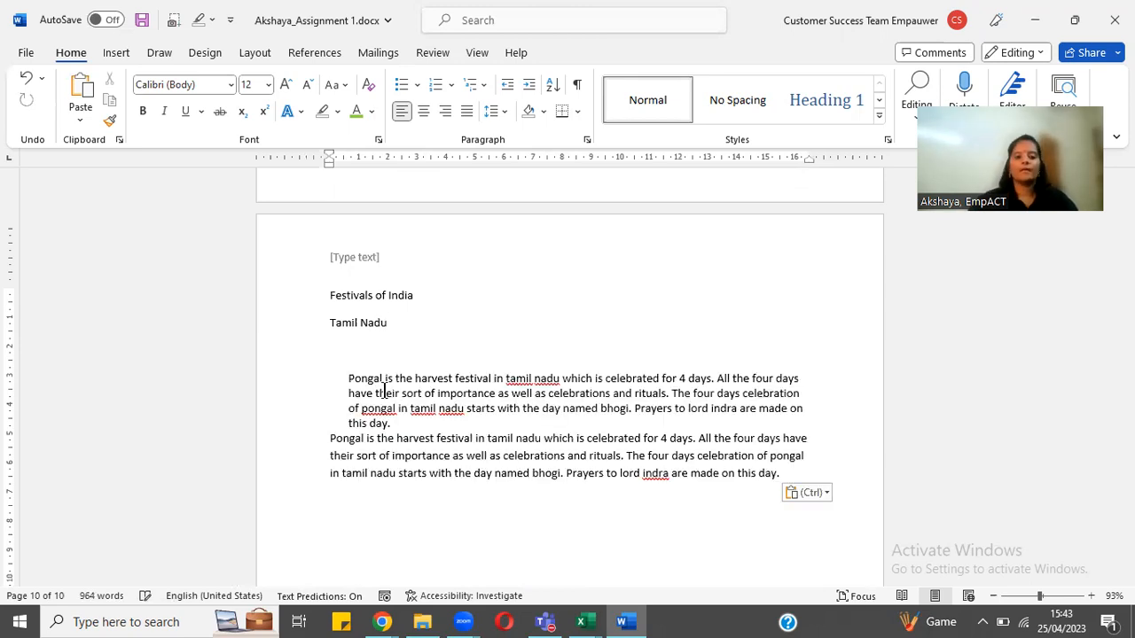
- Enter "Pongal" on the empty line above the pasted text and remove the first pasted paragraph's indent
left_click(371, 349)
type("P")
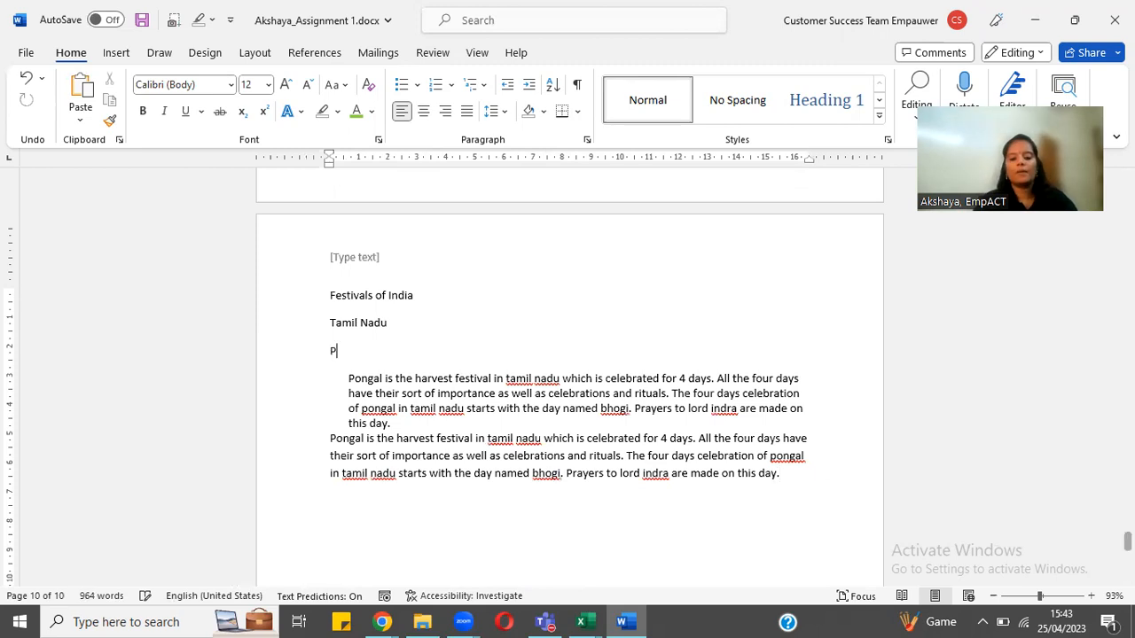
type("inga")
key("BackSpace")
key("BackSpace")
key("BackSpace")
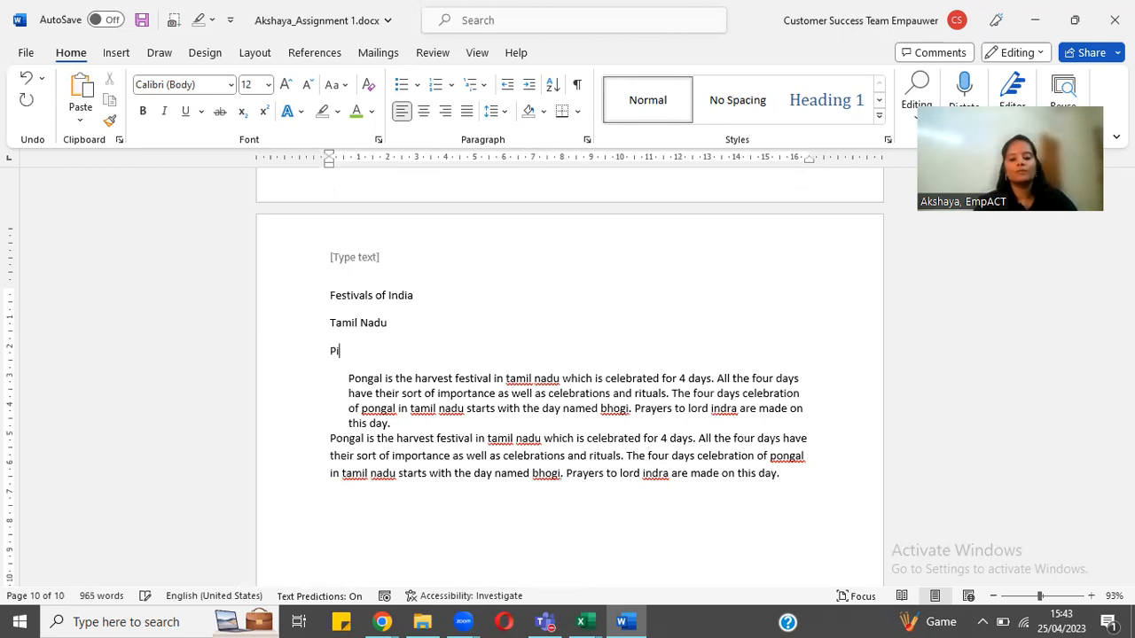
key("BackSpace")
type("ongal")
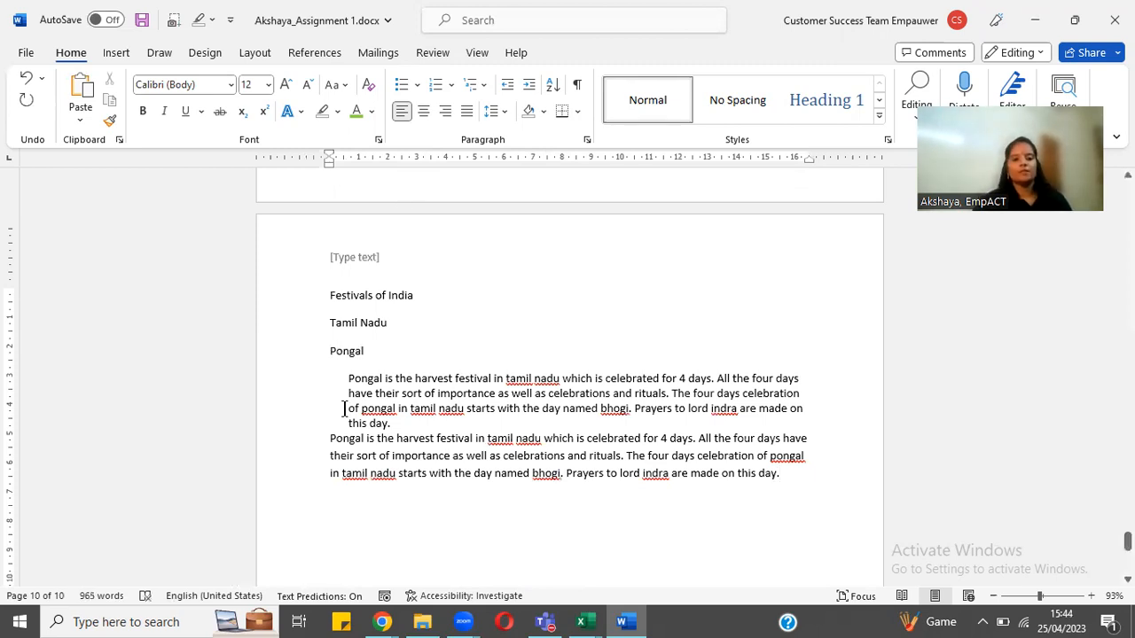
key("BackSpace")
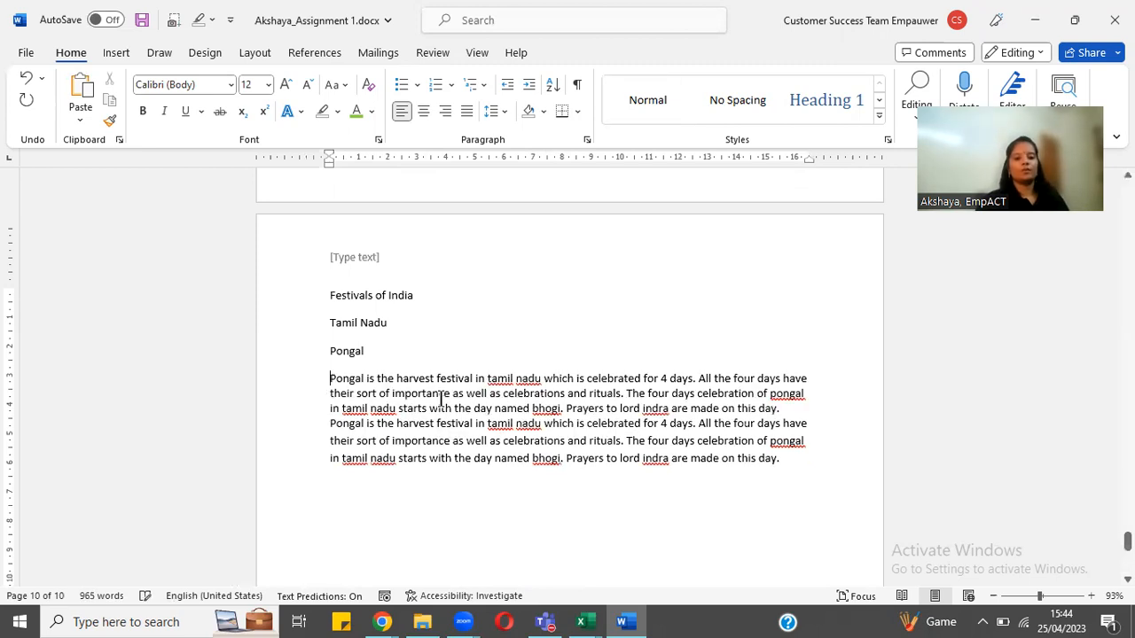
left_click(426, 407)
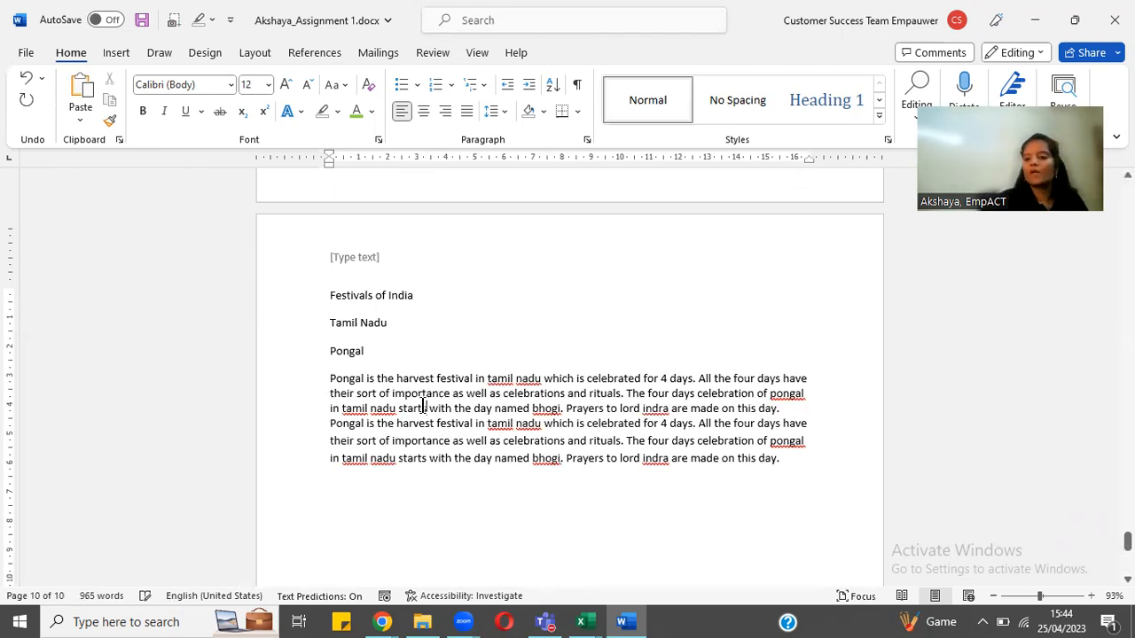
- Apply the Heading 1 style to "Festivals of India" and the Heading 2 style to "Tamil Nadu"
triple_click(331, 294)
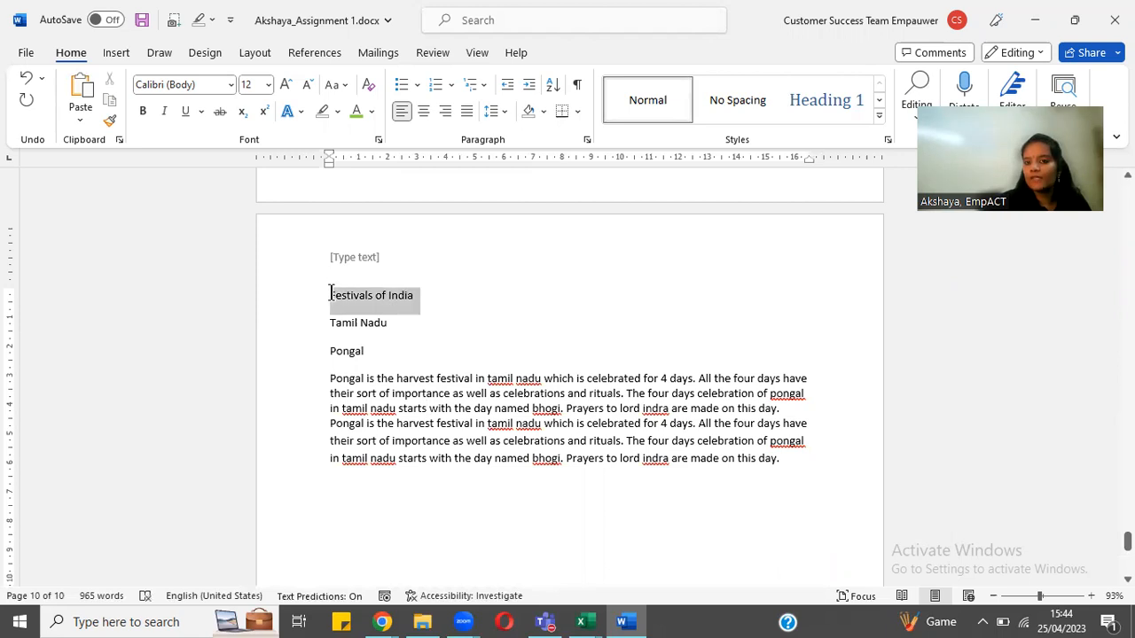
left_click(798, 104)
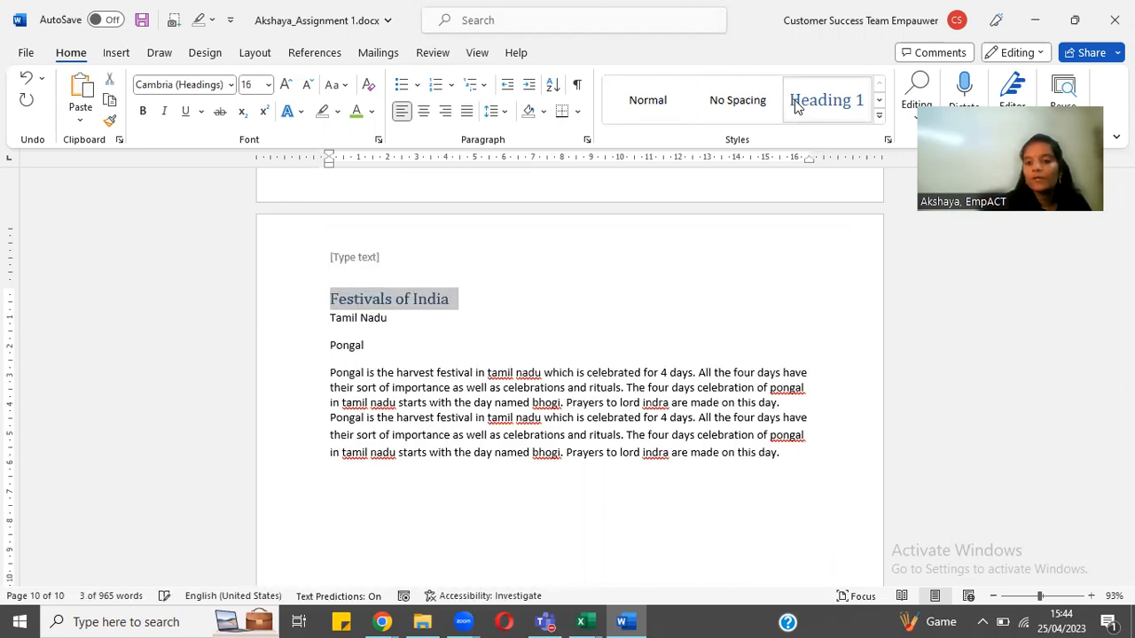
left_click(400, 319)
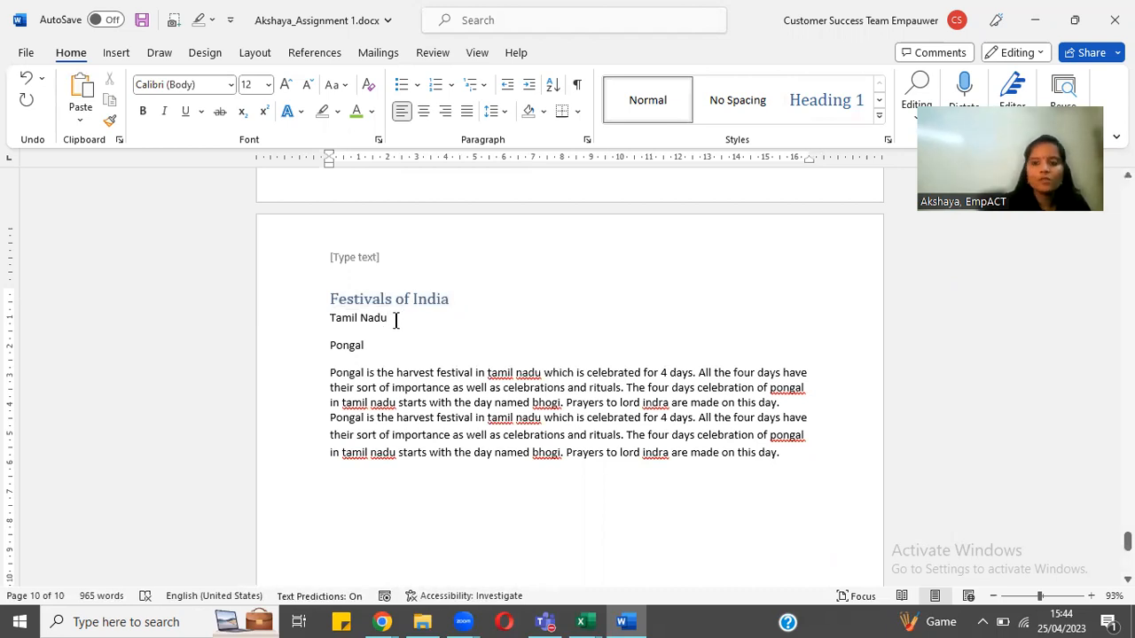
left_click_drag(329, 321, 393, 320)
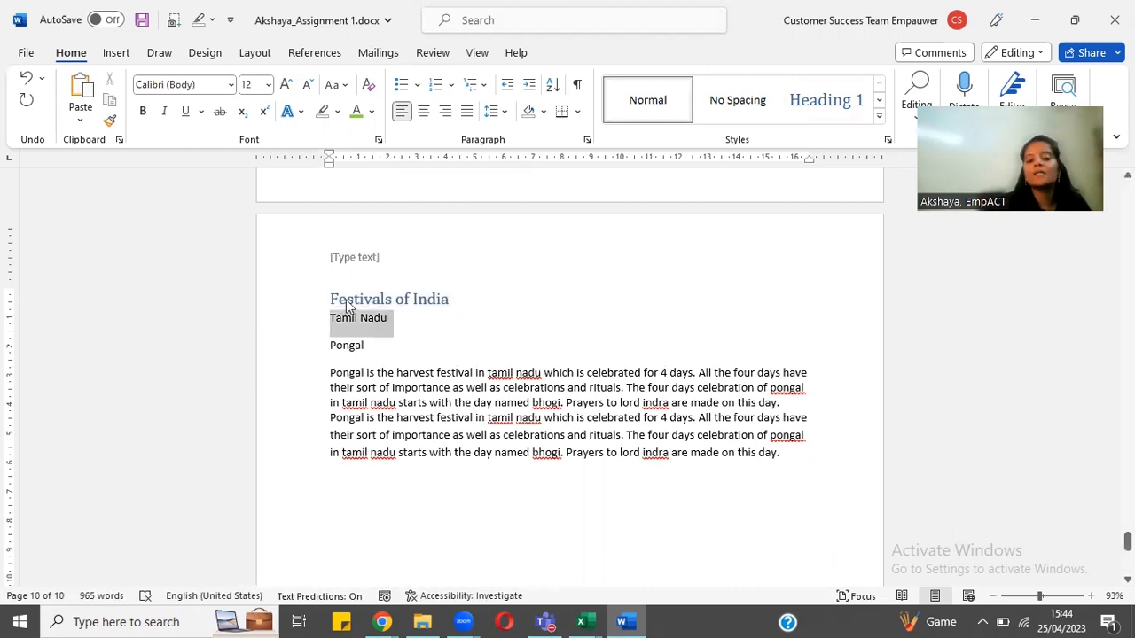
left_click(879, 115)
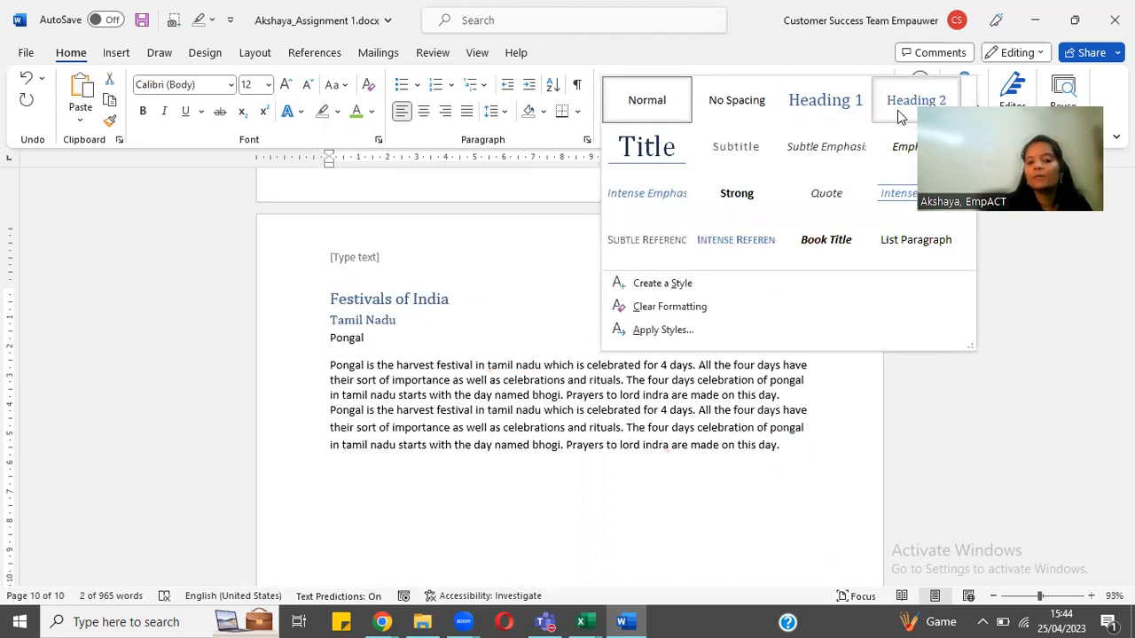
left_click(897, 110)
- Apply the Heading 3 style to the "Pongal" line above the description
left_click(360, 340)
left_click_drag(328, 342, 364, 339)
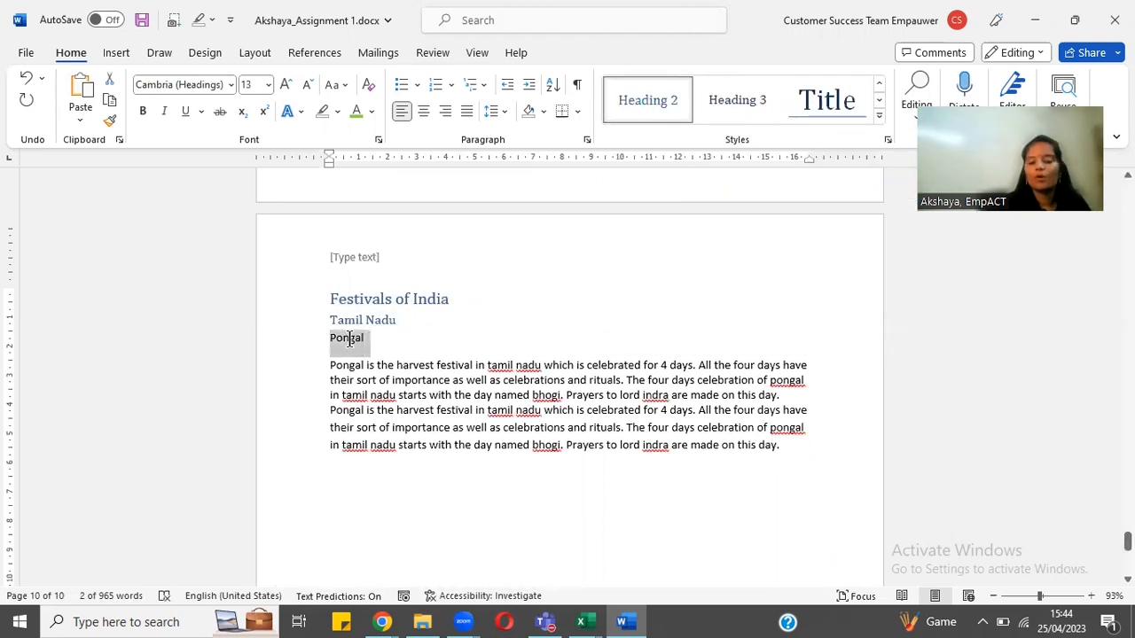
left_click(756, 99)
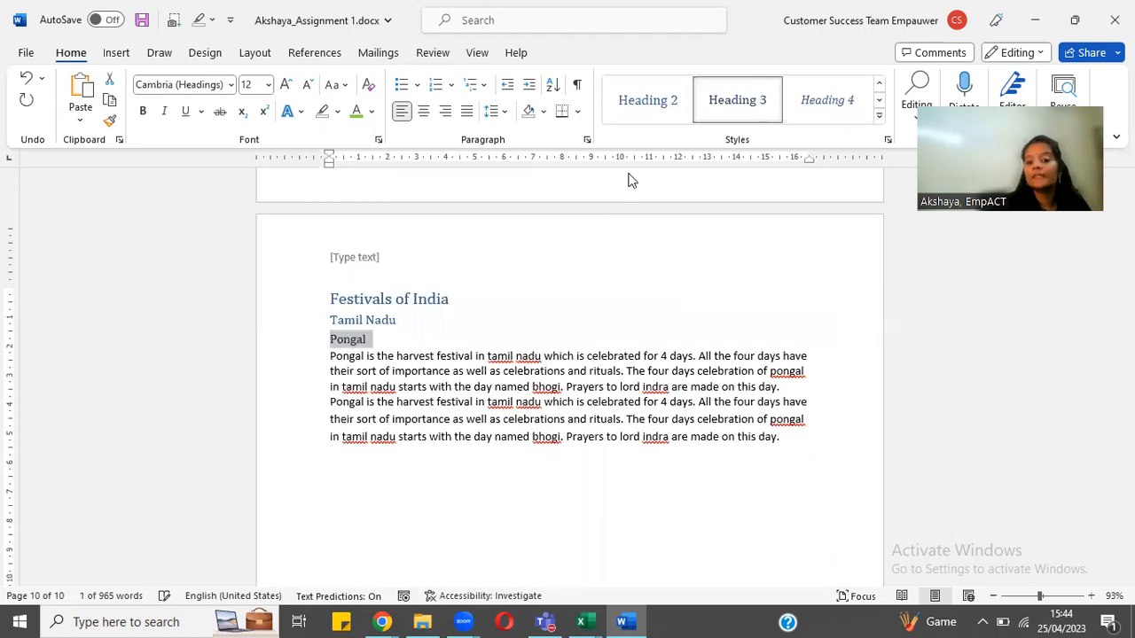
left_click(407, 417)
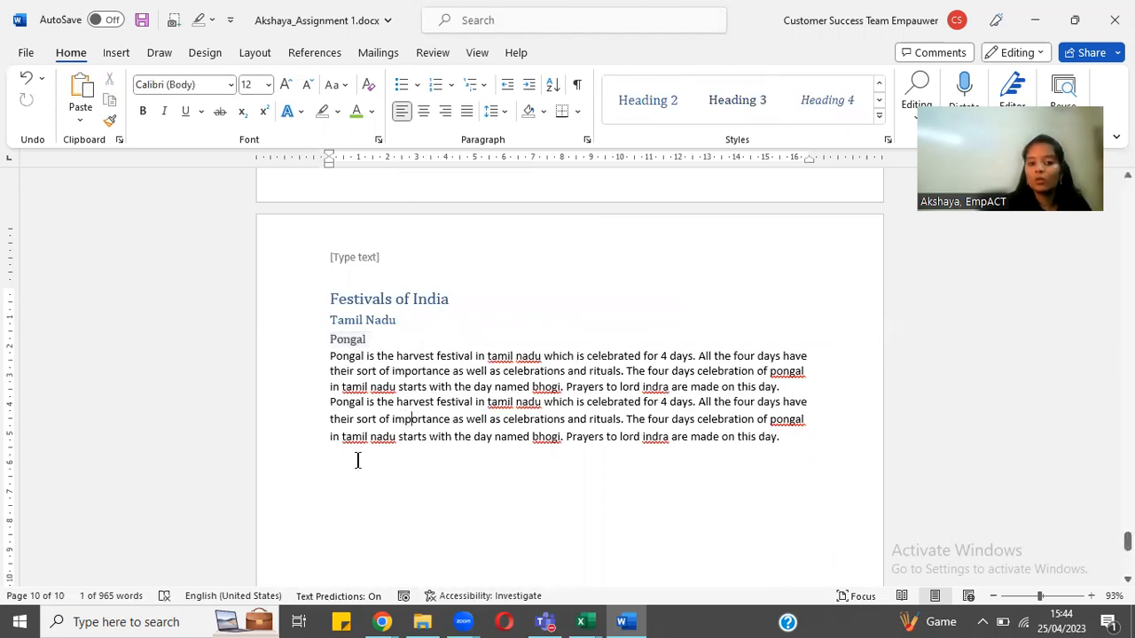
left_click(345, 469)
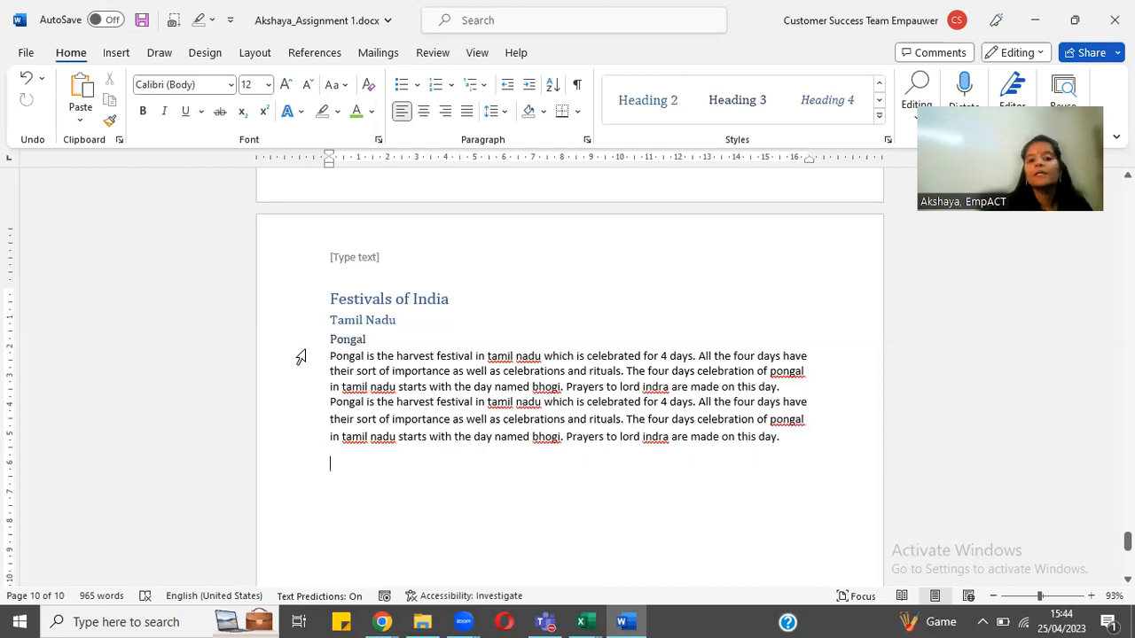
- Examine the heading levels of the Festivals of India, Tamil Nadu and Pongal lines
left_click_drag(336, 320, 392, 320)
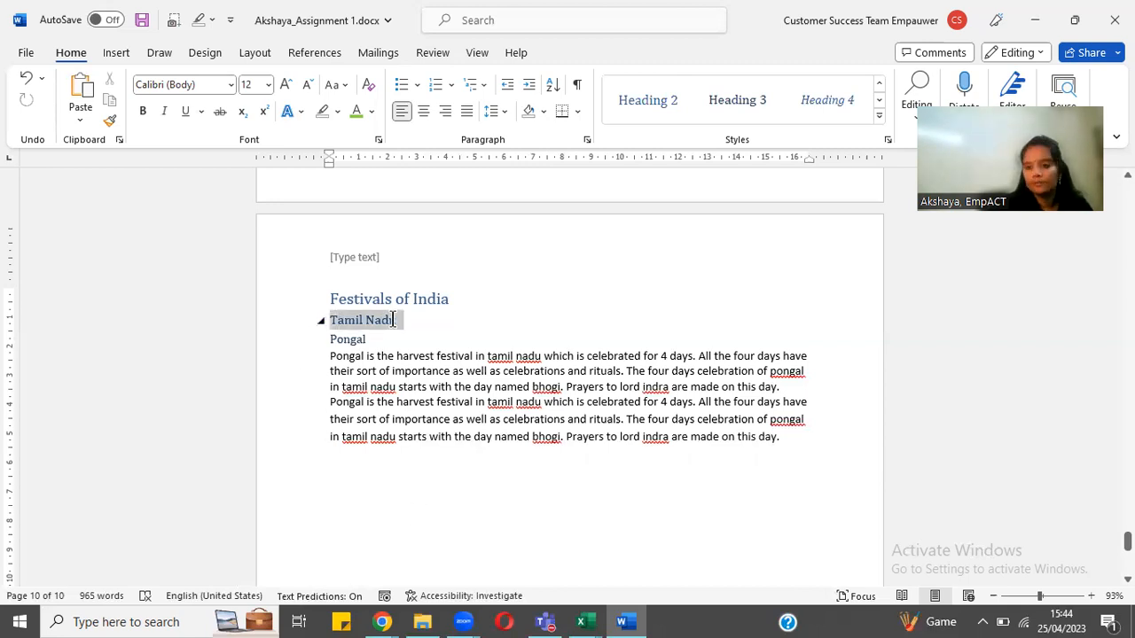
left_click(398, 517)
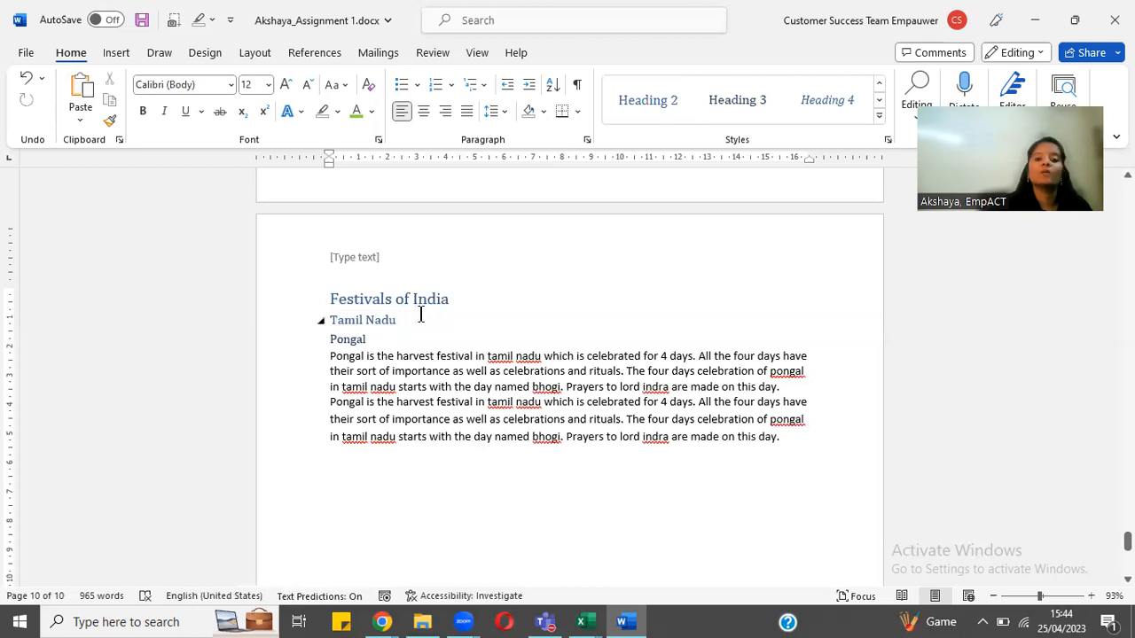
left_click_drag(456, 303, 355, 300)
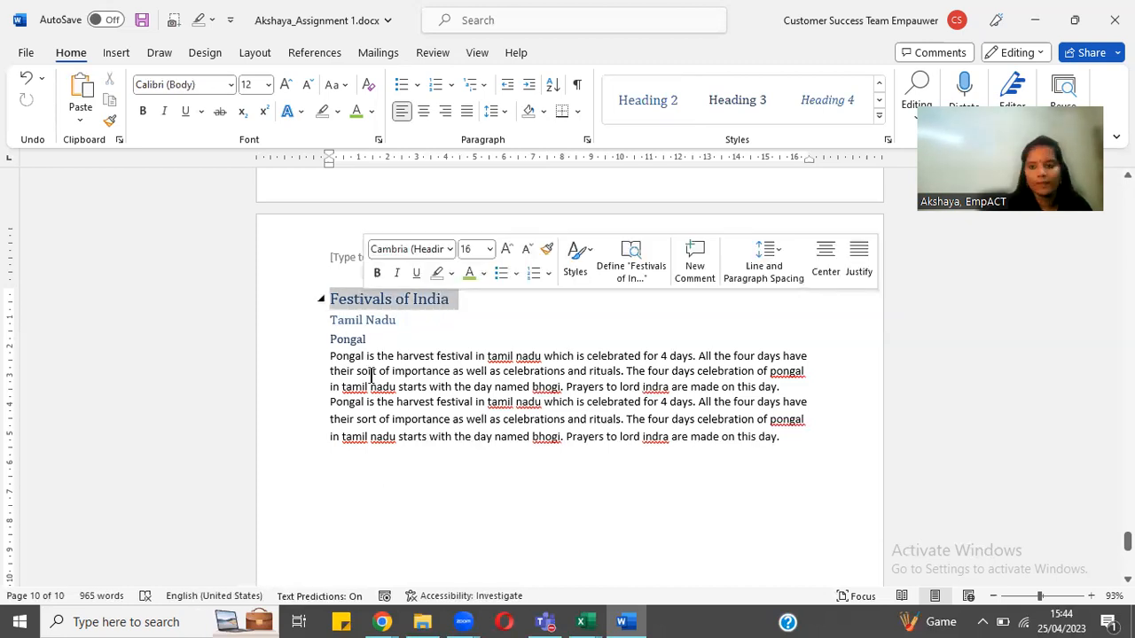
left_click(392, 421)
left_click(371, 299)
left_click(362, 320)
left_click(348, 340)
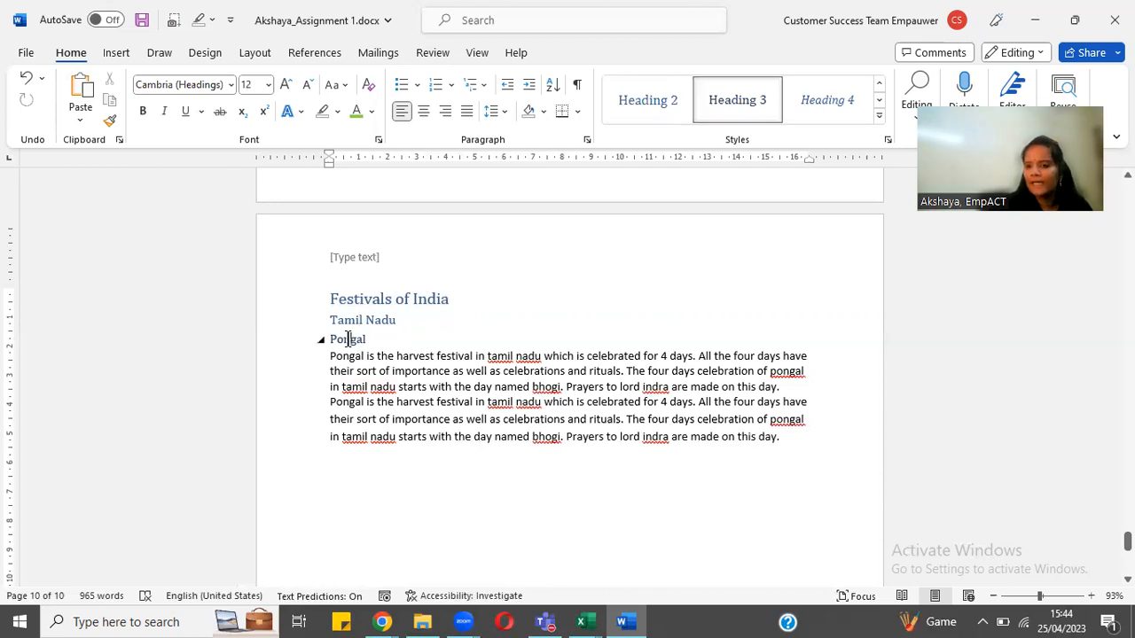